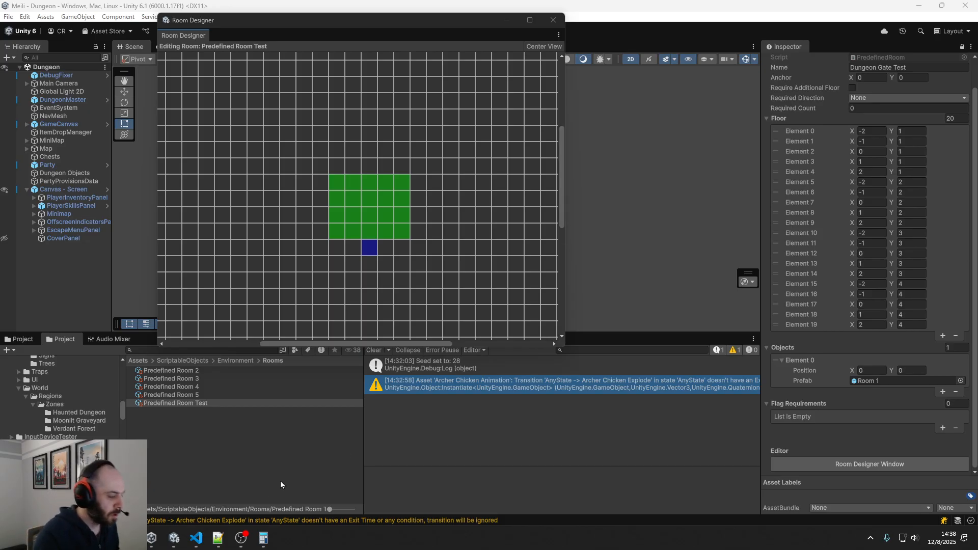
Switch to VS Code and add an empty private void OnEnable method below Show in RoomDesignWindow.cs
{"action": "left_click", "coordinate": [196, 538]}
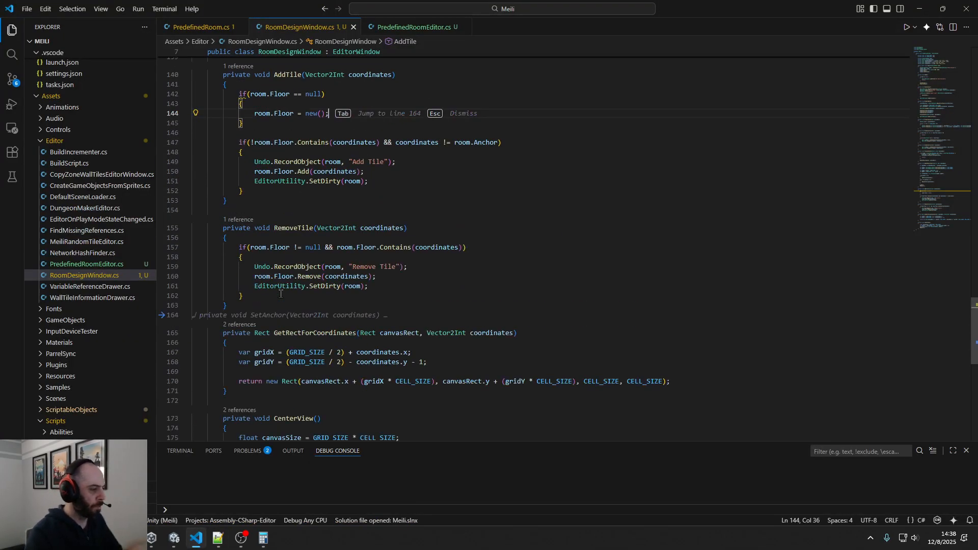
{"action": "scroll", "coordinate": [280, 294], "scroll_direction": "up", "scroll_amount": 20}
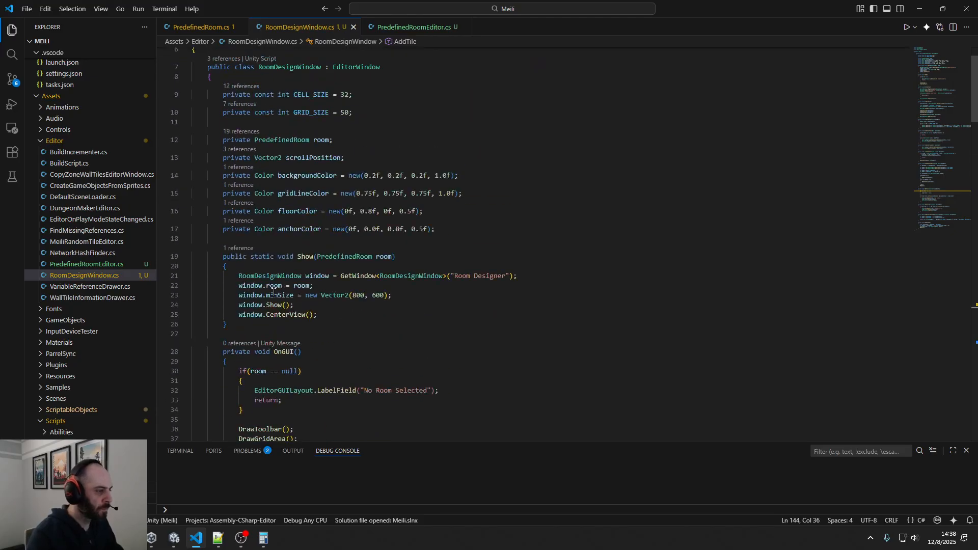
{"action": "scroll", "coordinate": [273, 291], "scroll_direction": "up", "scroll_amount": 2}
{"action": "scroll", "coordinate": [272, 293], "scroll_direction": "down", "scroll_amount": 3}
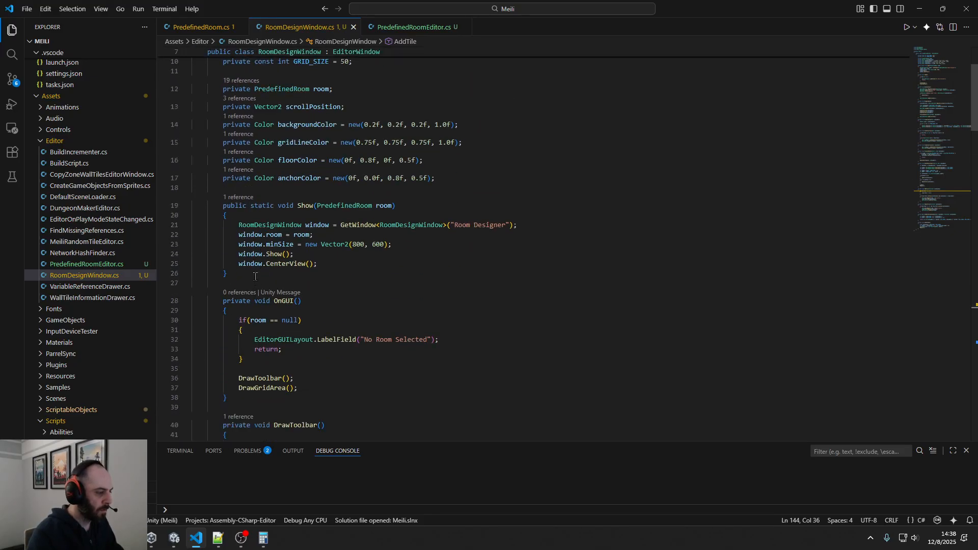
{"action": "left_click", "coordinate": [256, 277]}
{"action": "key", "text": "Return"}
{"action": "key", "text": "Return"}
{"action": "type", "text": "pr"}
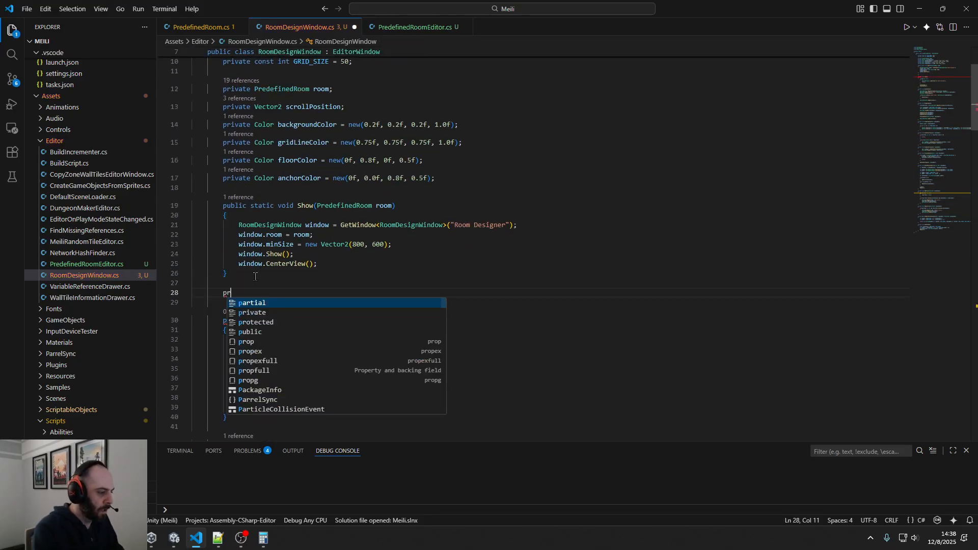
{"action": "type", "text": "ivate void OnE"}
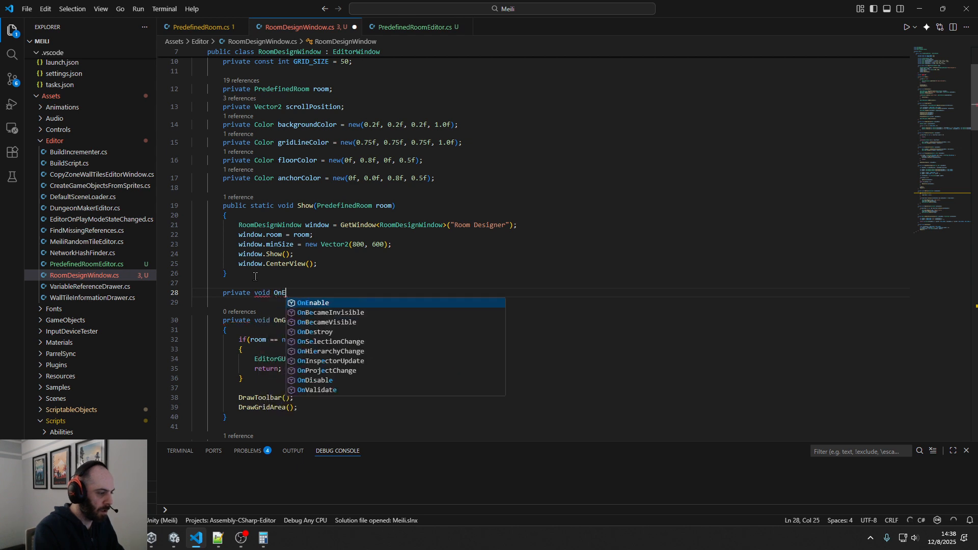
{"action": "type", "text": "n"}
{"action": "key", "text": "Tab"}
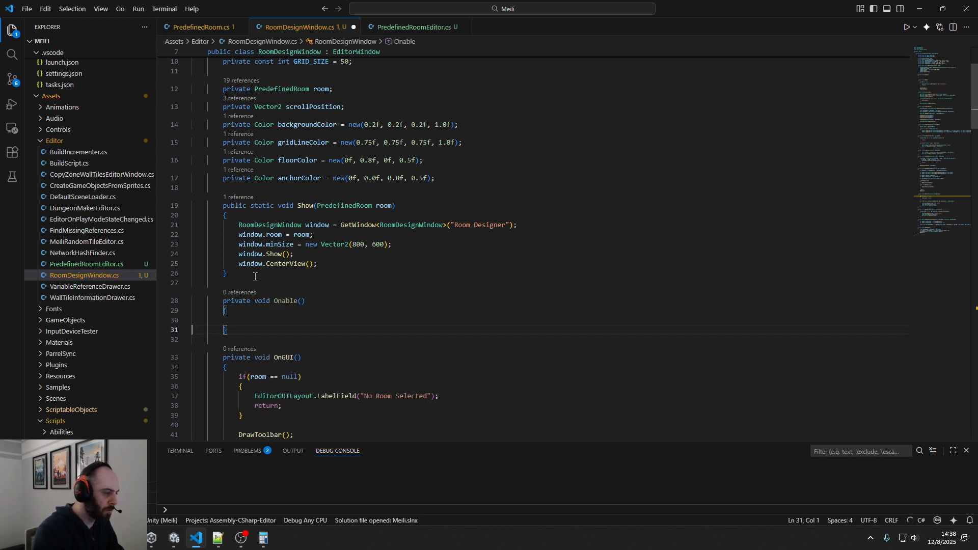
Fill the new method's body with Undo.undoRedoPerformed += Repaint;
{"action": "left_click", "coordinate": [240, 321]}
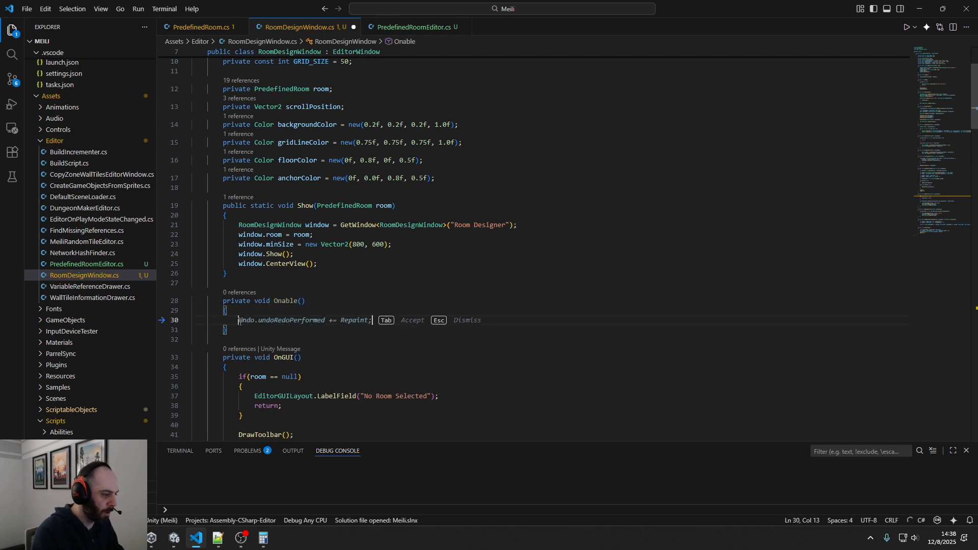
{"action": "key", "text": "Tab"}
{"action": "left_click", "coordinate": [338, 344]}
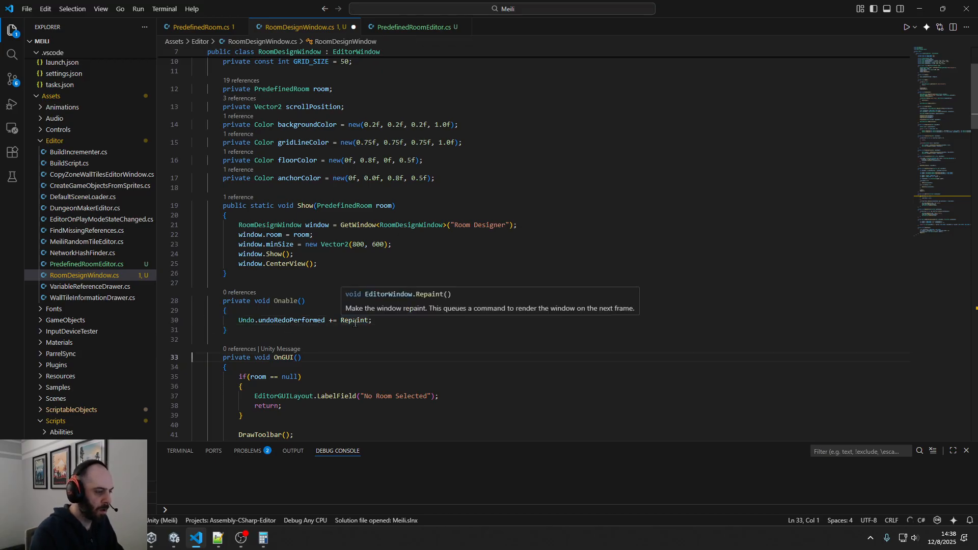
Correct the misspelled name of the method that subscribes Repaint to OnEnable
{"action": "left_click", "coordinate": [276, 302]}
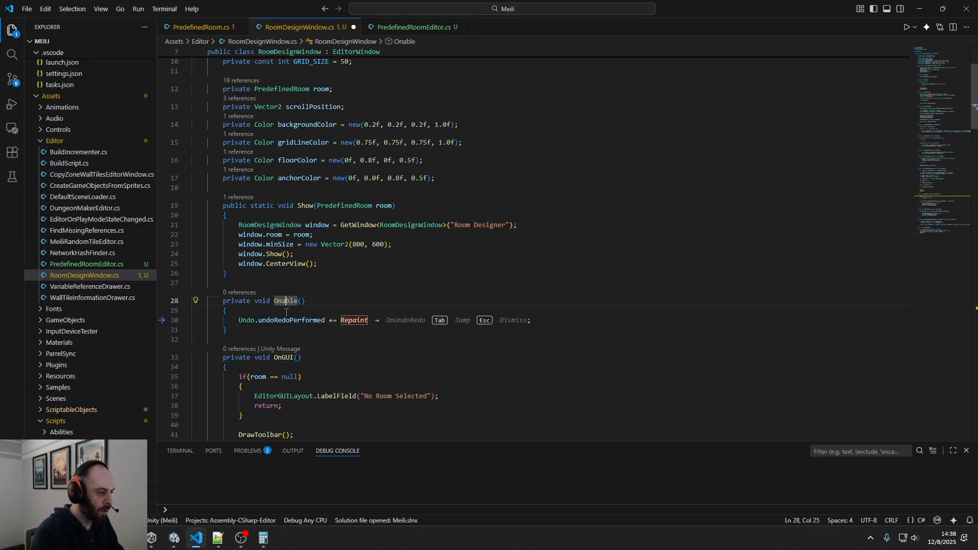
{"action": "left_click", "coordinate": [280, 304]}
{"action": "key", "text": "Delete"}
{"action": "key", "text": "Delete"}
{"action": "key", "text": "Delete"}
{"action": "key", "text": "Delete"}
{"action": "type", "text": "Enab"}
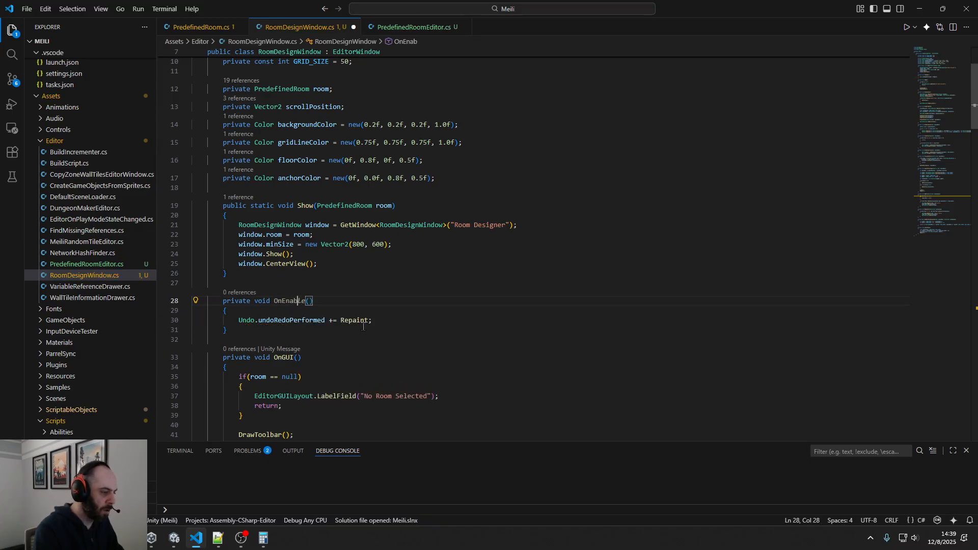
{"action": "type", "text": "le"}
{"action": "left_click", "coordinate": [362, 331]}
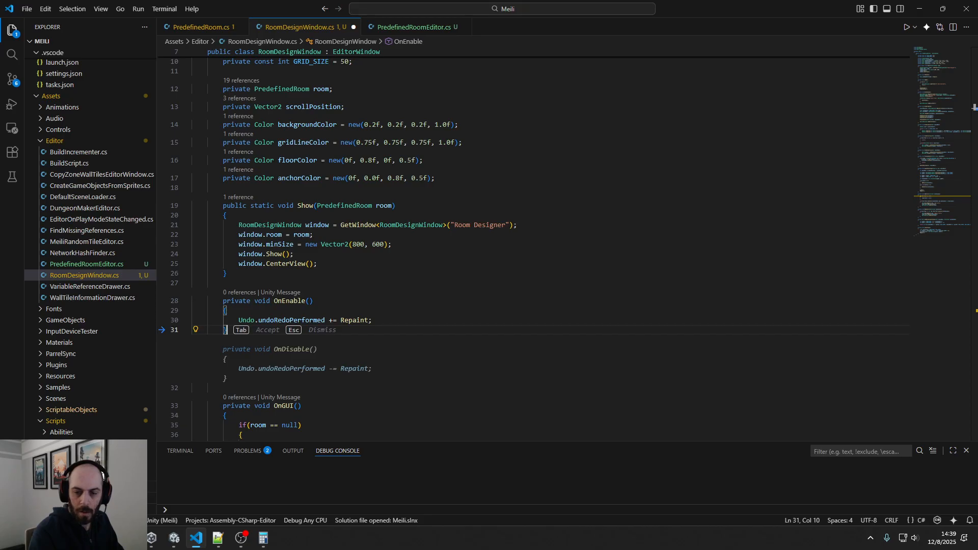
Add a private OnDisable method containing Undo.undoRedoPerformed -= Repaint; after OnEnable and save the script
{"action": "left_click", "coordinate": [388, 336]}
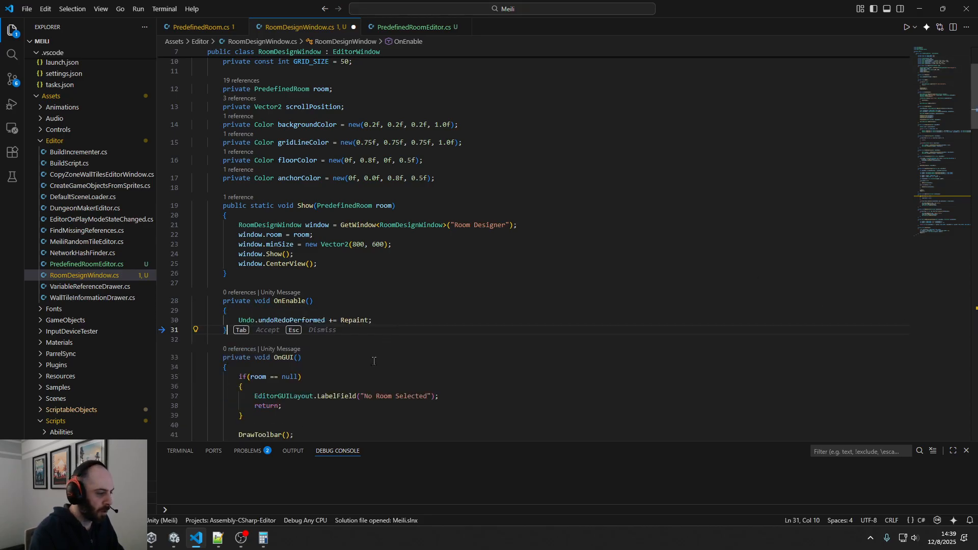
{"action": "left_click", "coordinate": [374, 361]}
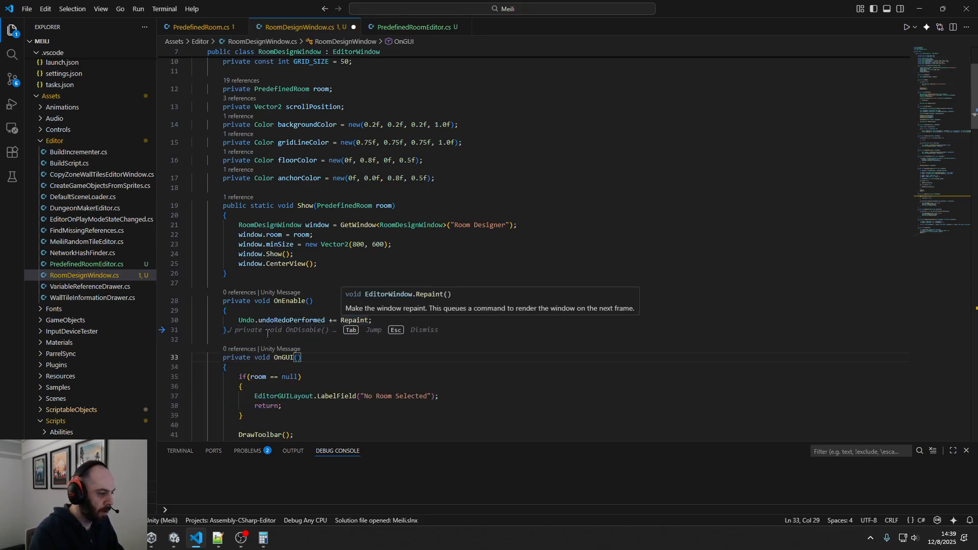
{"action": "key", "text": "Tab"}
{"action": "key", "text": "Tab"}
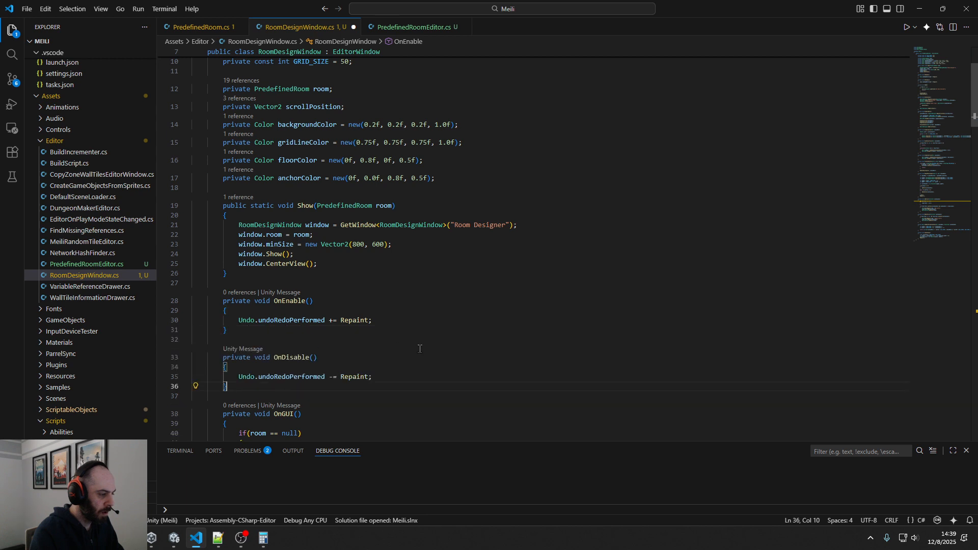
{"action": "left_click", "coordinate": [448, 351]}
{"action": "key", "text": "ctrl+s"}
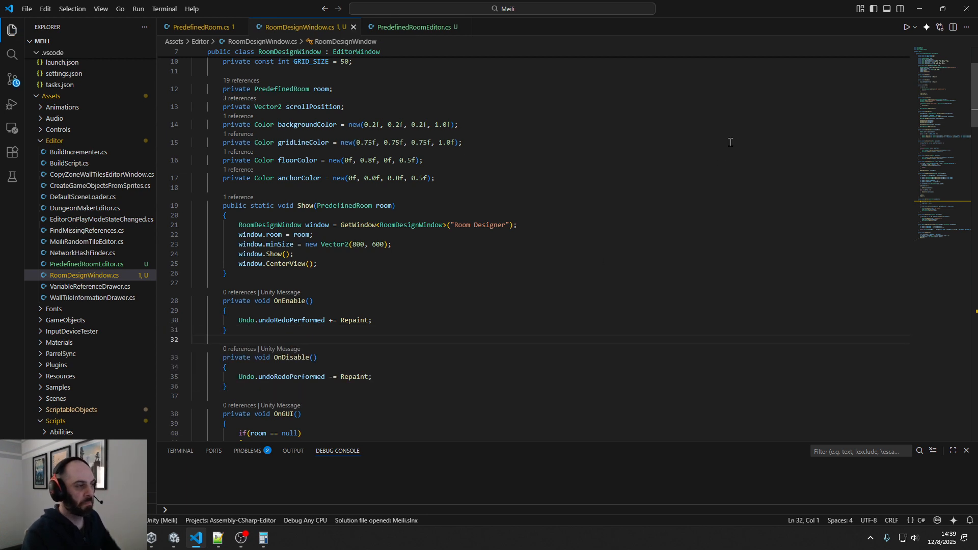
Return to Unity, add three floor tiles diagonally off the green block's upper-left corner in the Room Designer, and undo all three
{"action": "left_click", "coordinate": [924, 10]}
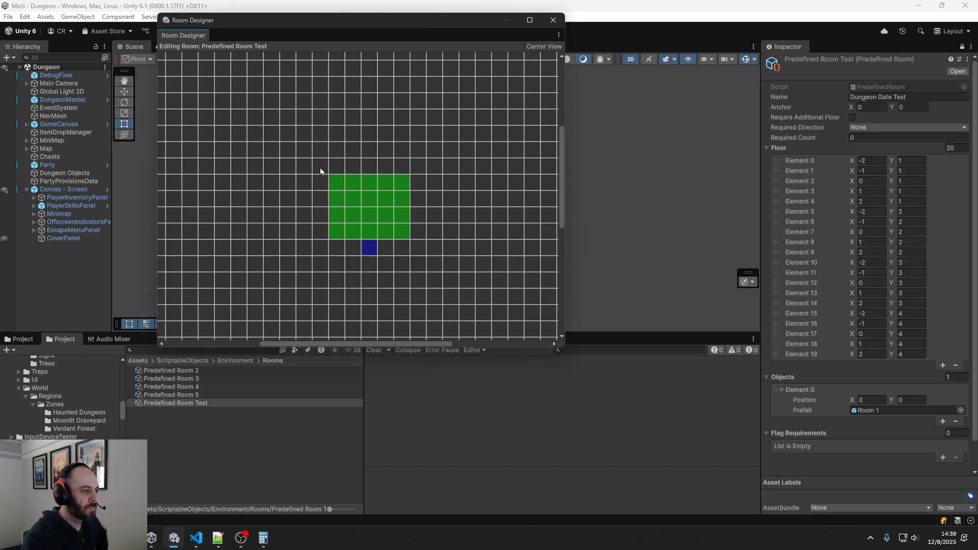
{"action": "left_click", "coordinate": [319, 168]}
{"action": "left_click", "coordinate": [299, 154]}
{"action": "left_click", "coordinate": [283, 136]}
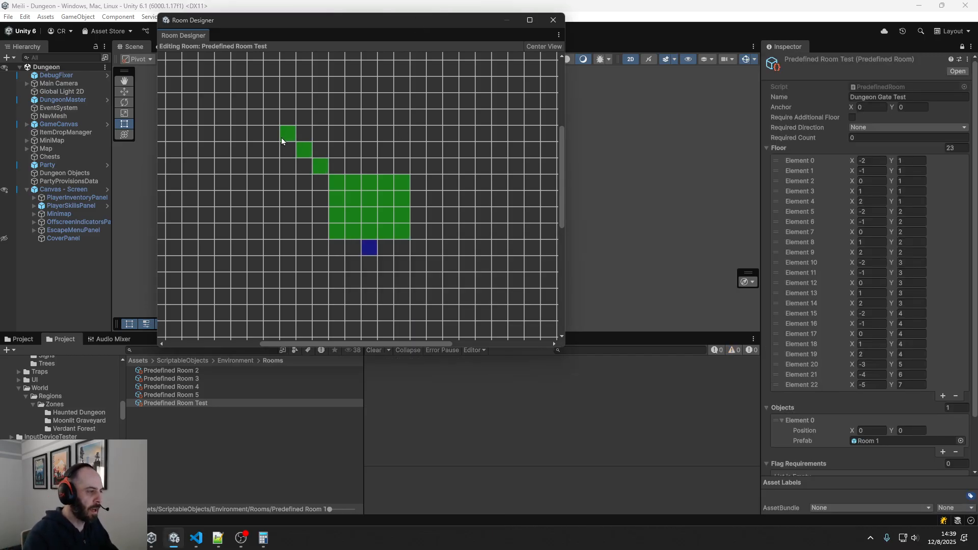
{"action": "key", "text": "ctrl+z"}
{"action": "key", "text": "ctrl+z"}
{"action": "key", "text": "ctrl+z"}
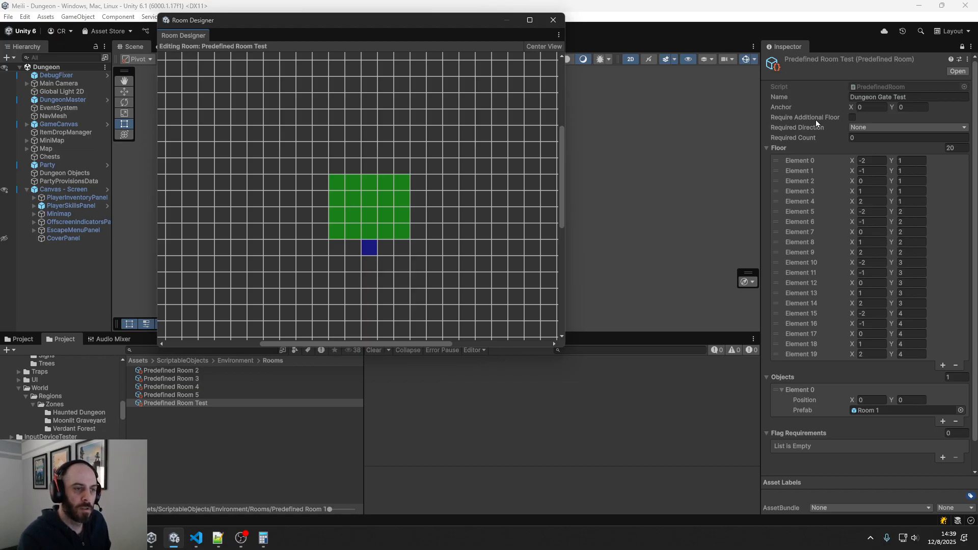
View the Required Direction options of Predefined Room Test and close the Room Designer window
{"action": "left_click", "coordinate": [858, 130]}
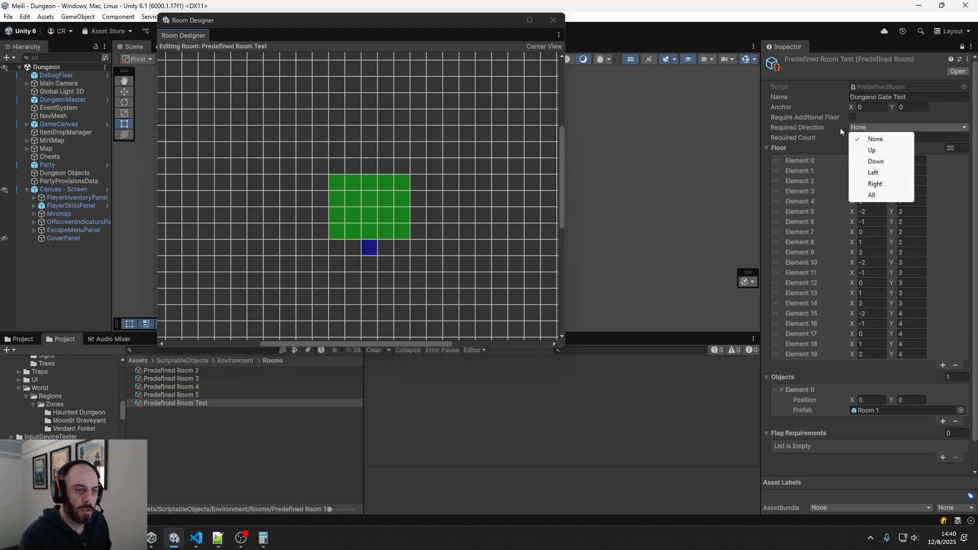
{"action": "left_click", "coordinate": [820, 129]}
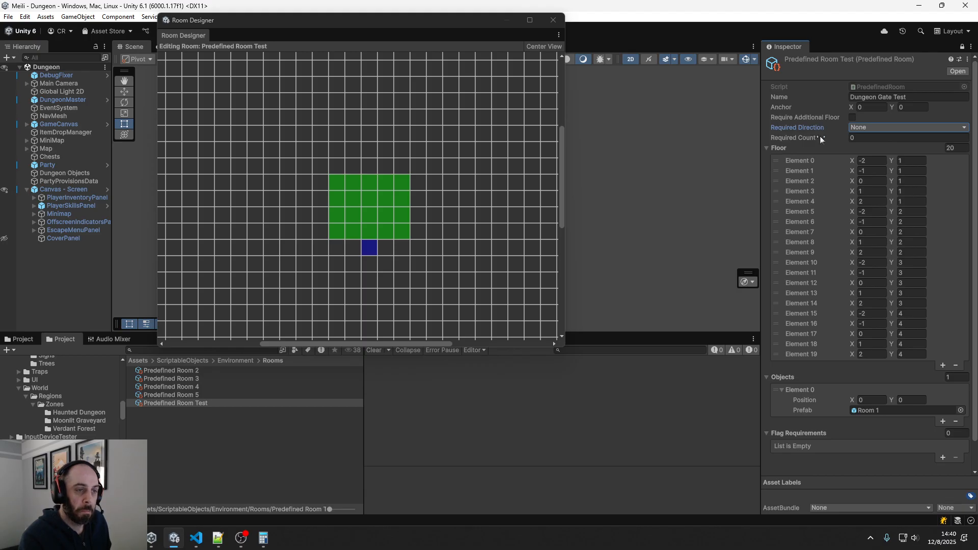
{"action": "left_click", "coordinate": [855, 138]}
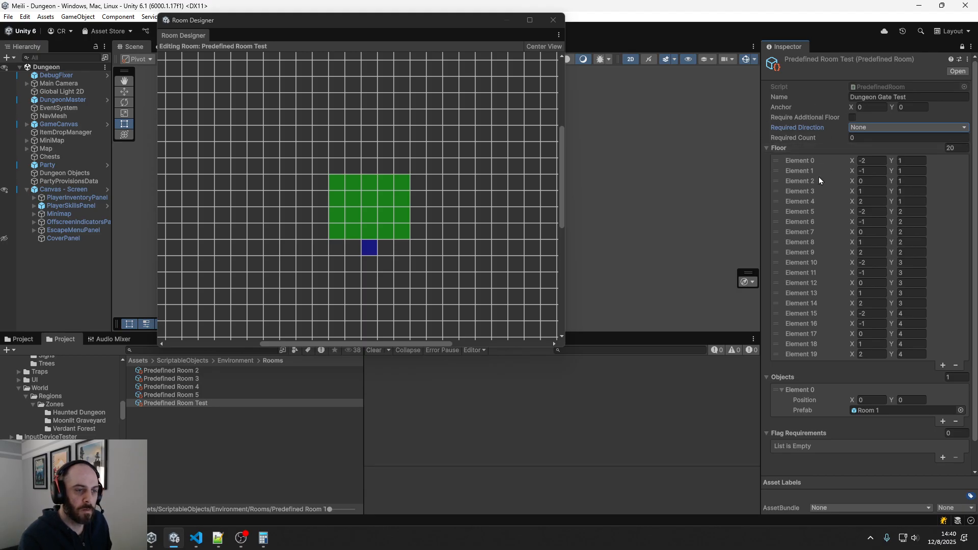
{"action": "scroll", "coordinate": [816, 204], "scroll_direction": "down", "scroll_amount": 2}
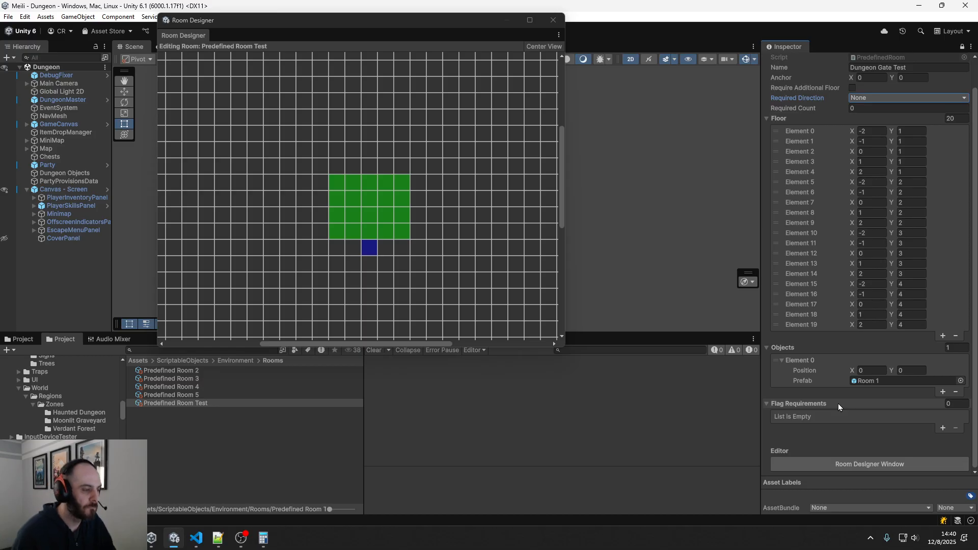
{"action": "left_click", "coordinate": [553, 20]}
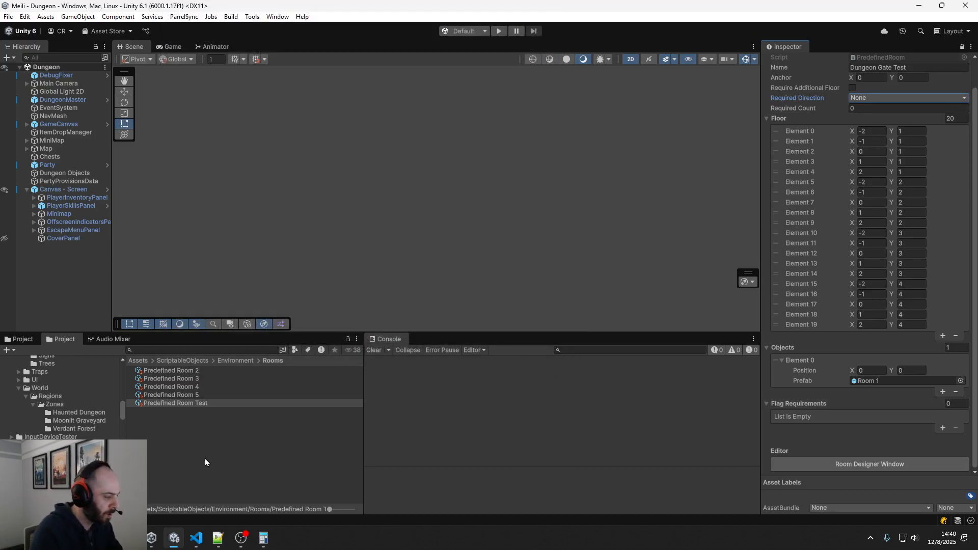
{"action": "left_click", "coordinate": [122, 415]}
{"action": "left_click_drag", "start_coordinate": [122, 415], "coordinate": [117, 380]}
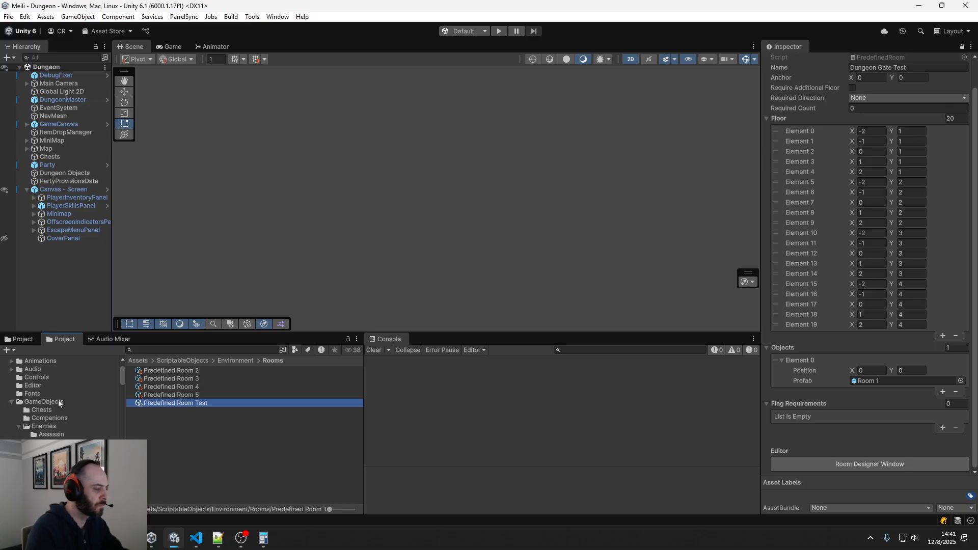
{"action": "left_click", "coordinate": [163, 429]}
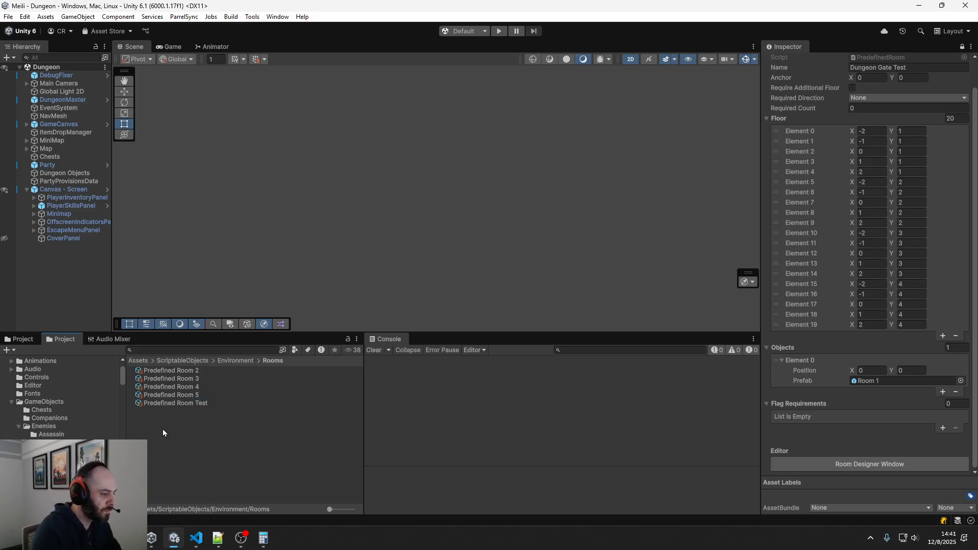
{"action": "right_click", "coordinate": [163, 429]}
{"action": "mouse_move", "coordinate": [247, 164]}
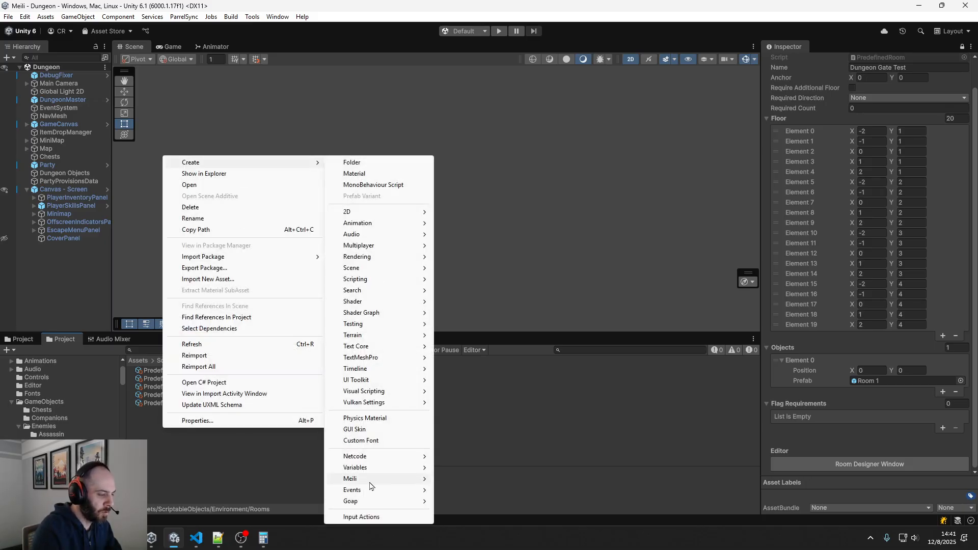
{"action": "mouse_move", "coordinate": [371, 485]}
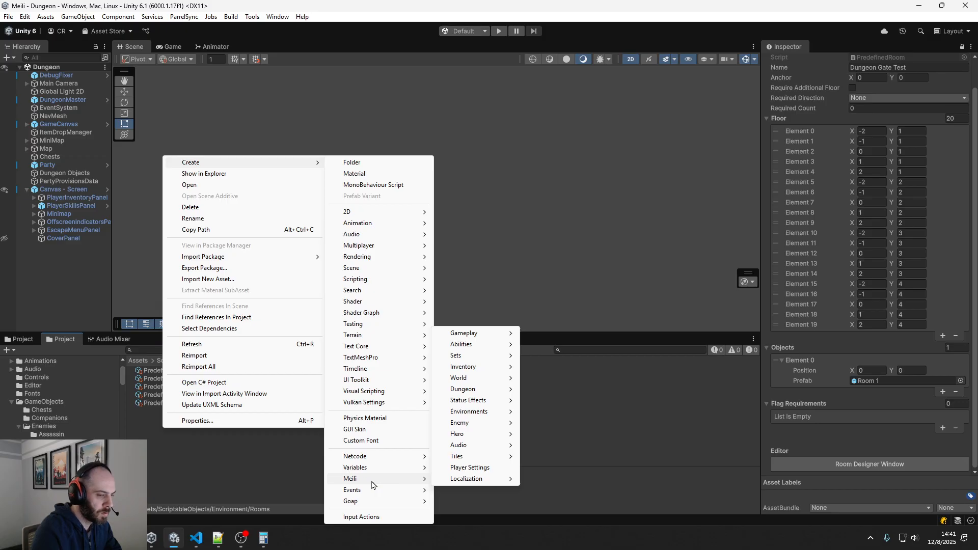
{"action": "left_click", "coordinate": [203, 438]}
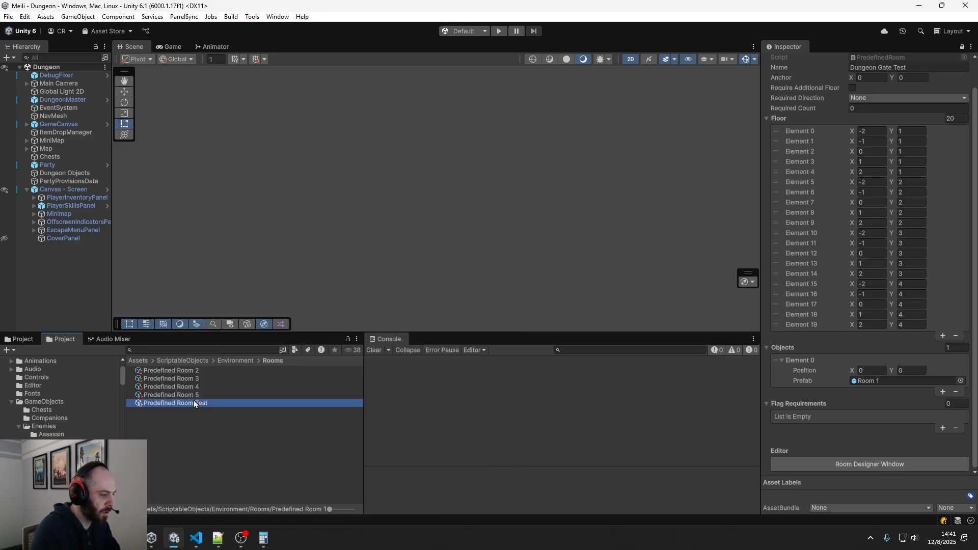
Duplicate the Predefined Room Test asset and rename the copy as Predefined Room - Blacksmith
{"action": "scroll", "coordinate": [911, 245], "scroll_direction": "up", "scroll_amount": 1}
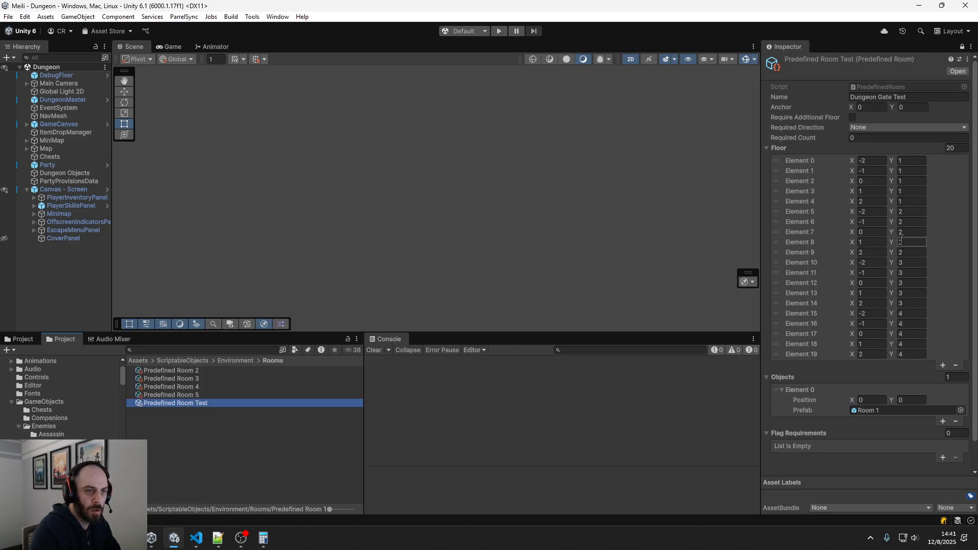
{"action": "left_click", "coordinate": [924, 99]}
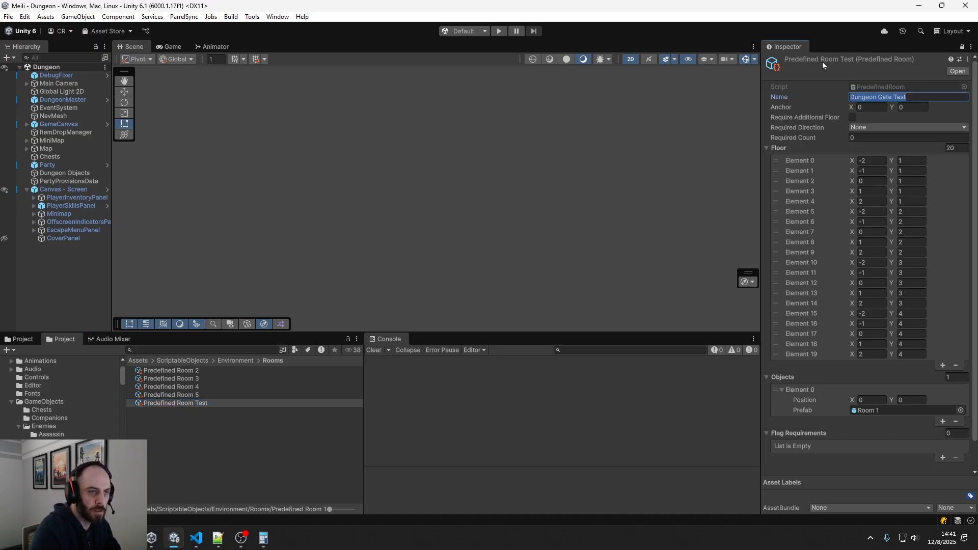
{"action": "left_click", "coordinate": [212, 402]}
{"action": "key", "text": "ctrl+d"}
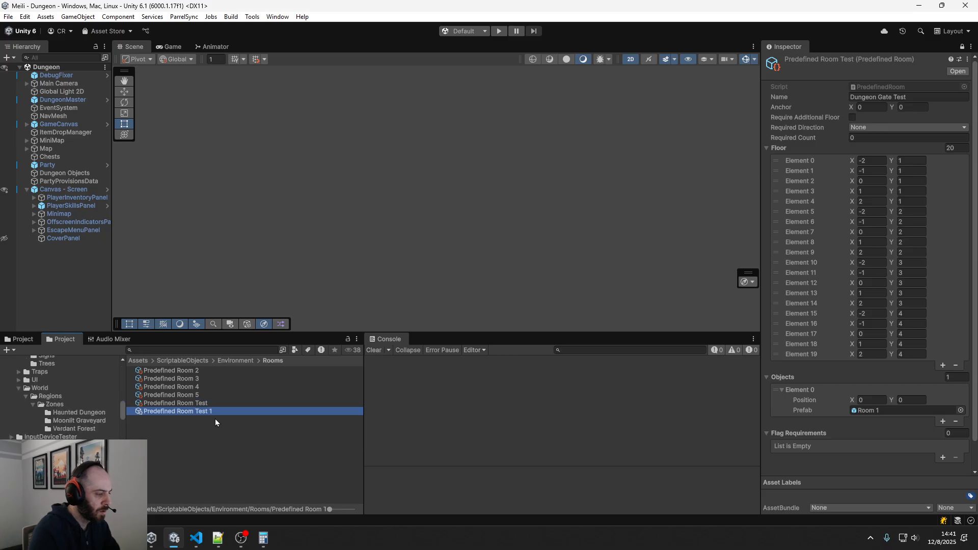
{"action": "key", "text": "F2"}
{"action": "left_click", "coordinate": [228, 413]}
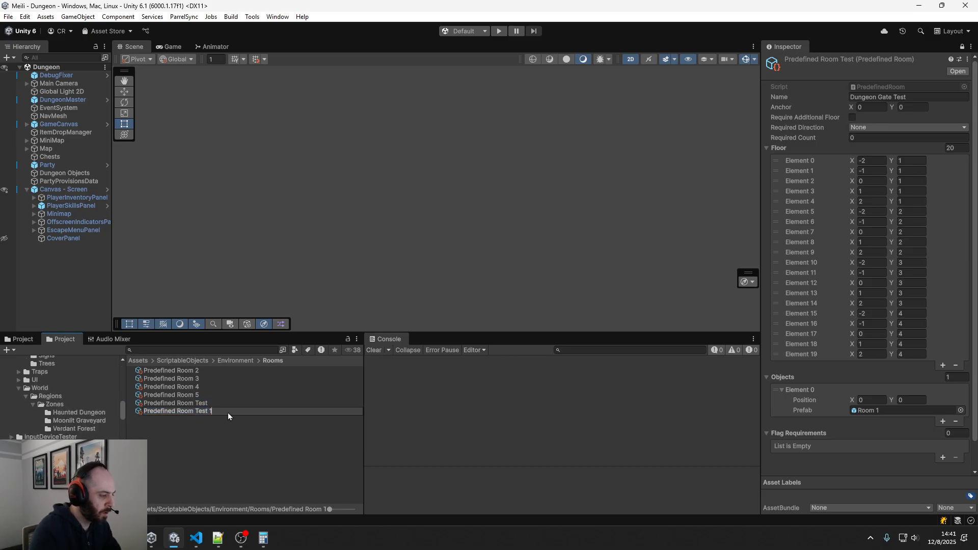
{"action": "type", "text": "-"}
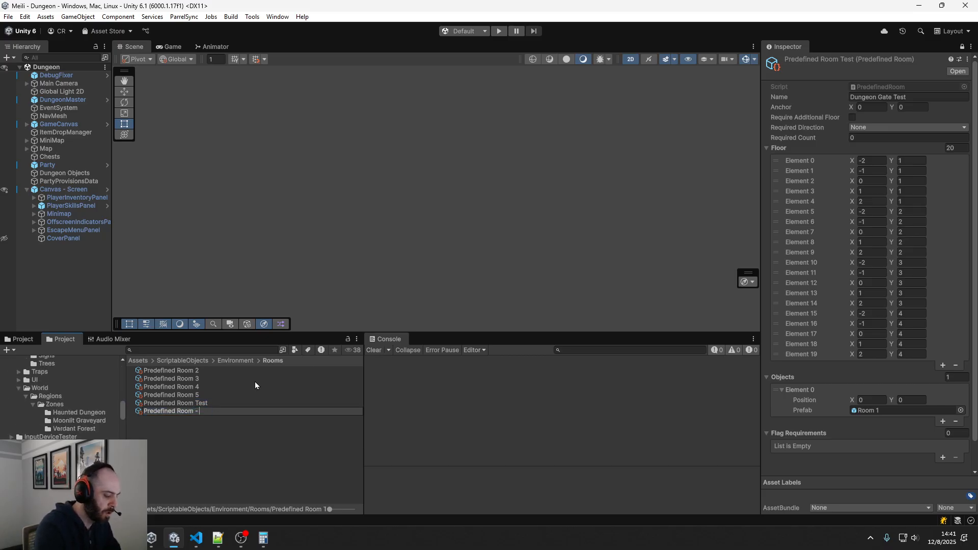
{"action": "type", "text": " Blacksmith"}
{"action": "key", "text": "Return"}
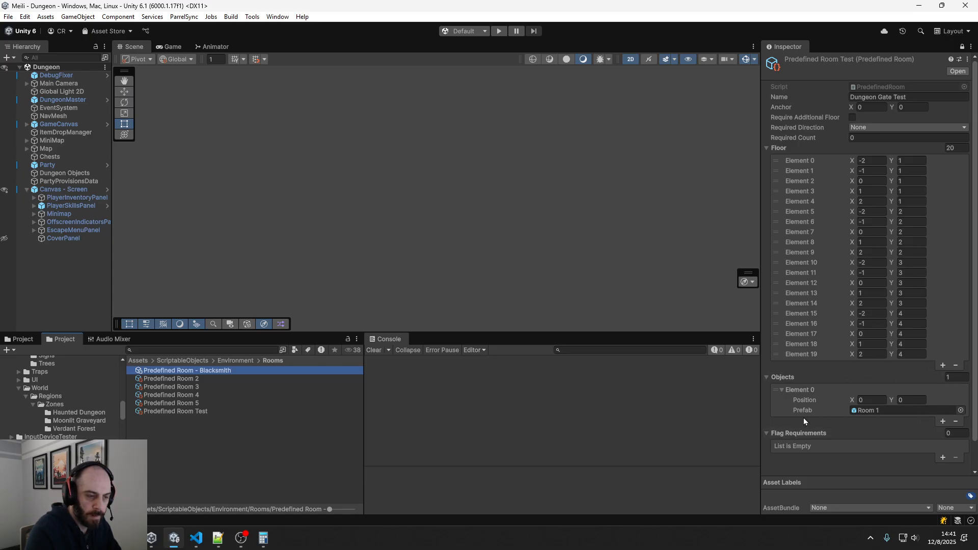
Open the Room 1 prefab assigned in the room's Objects list for editing
{"action": "double_click", "coordinate": [883, 410]}
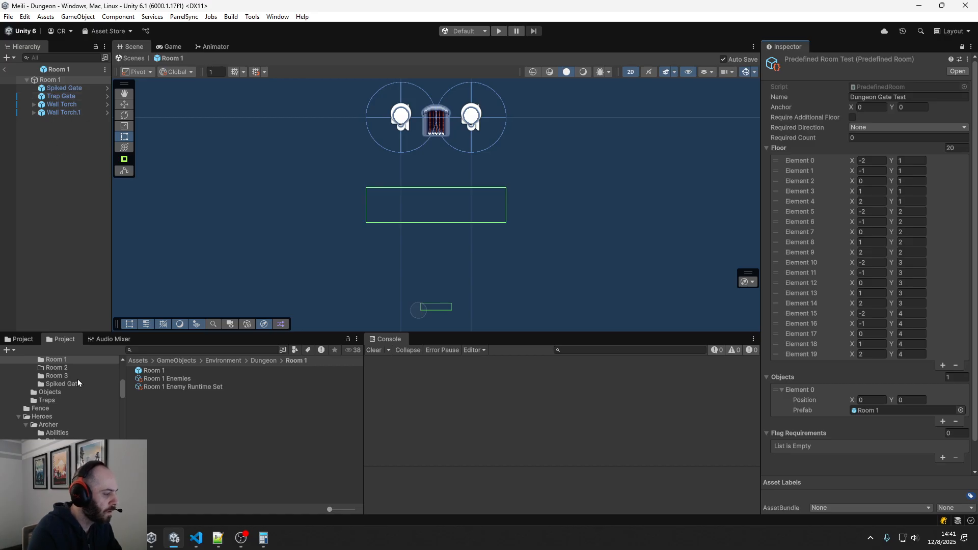
Create a folder named Blacksmith inside the Environment > Dungeon folder and open it
{"action": "scroll", "coordinate": [78, 379], "scroll_direction": "up", "scroll_amount": 2}
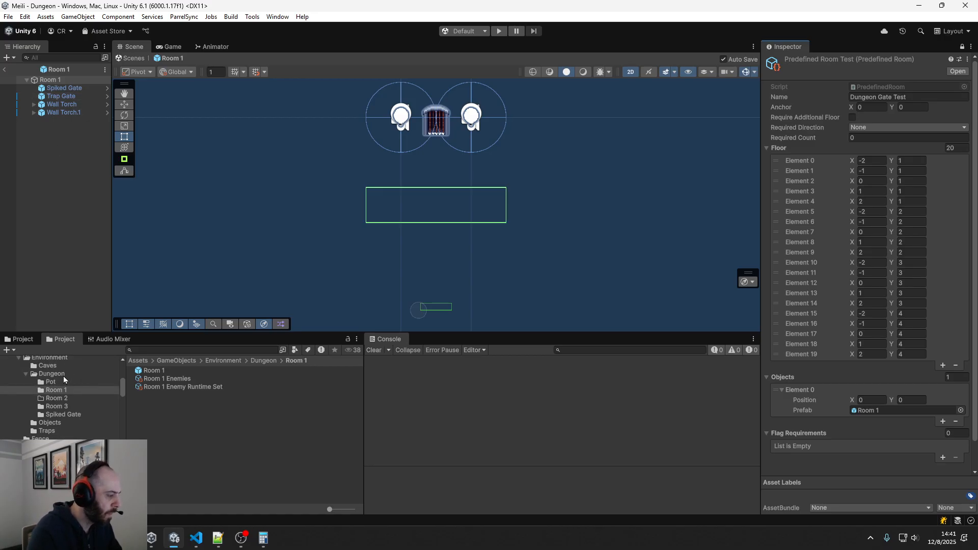
{"action": "left_click", "coordinate": [58, 376]}
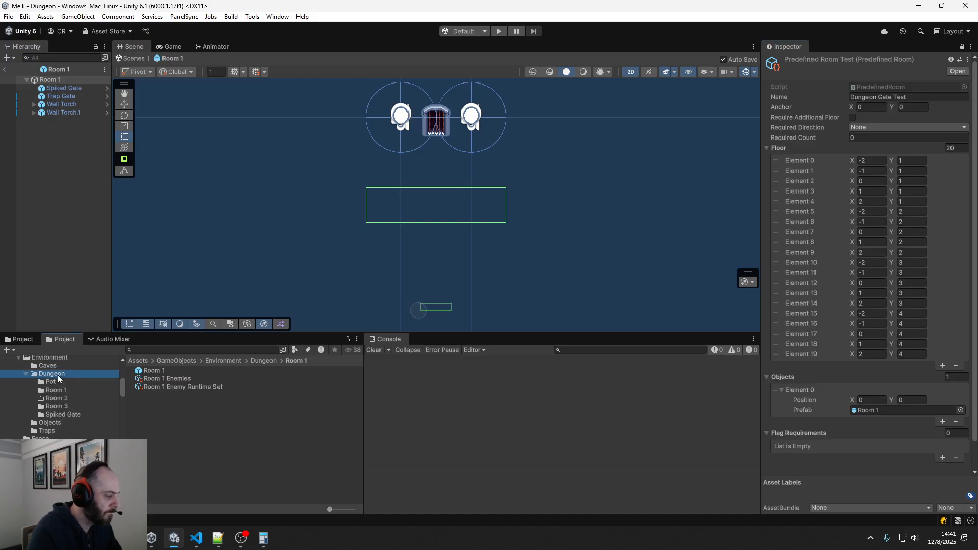
{"action": "right_click", "coordinate": [158, 438]}
{"action": "mouse_move", "coordinate": [225, 171]}
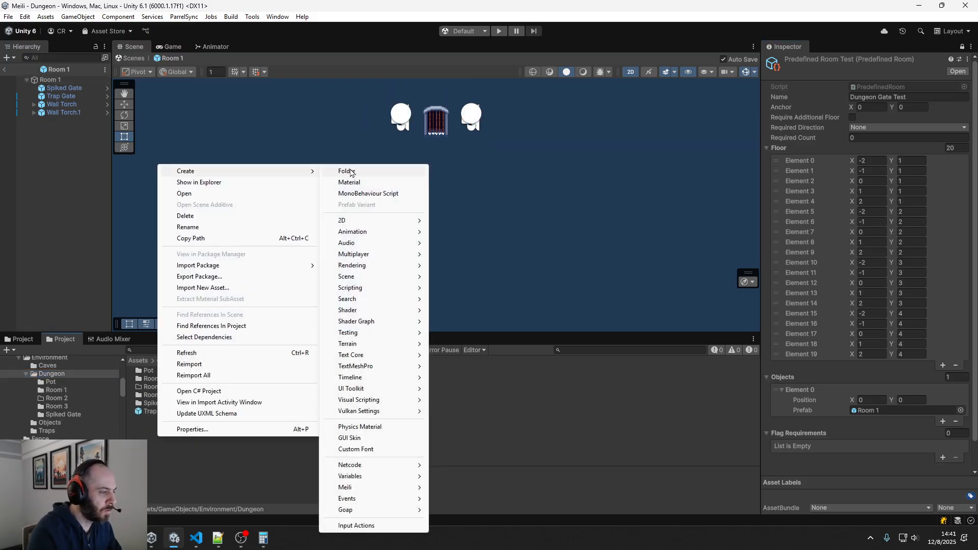
{"action": "left_click", "coordinate": [344, 170]}
{"action": "type", "text": "B"}
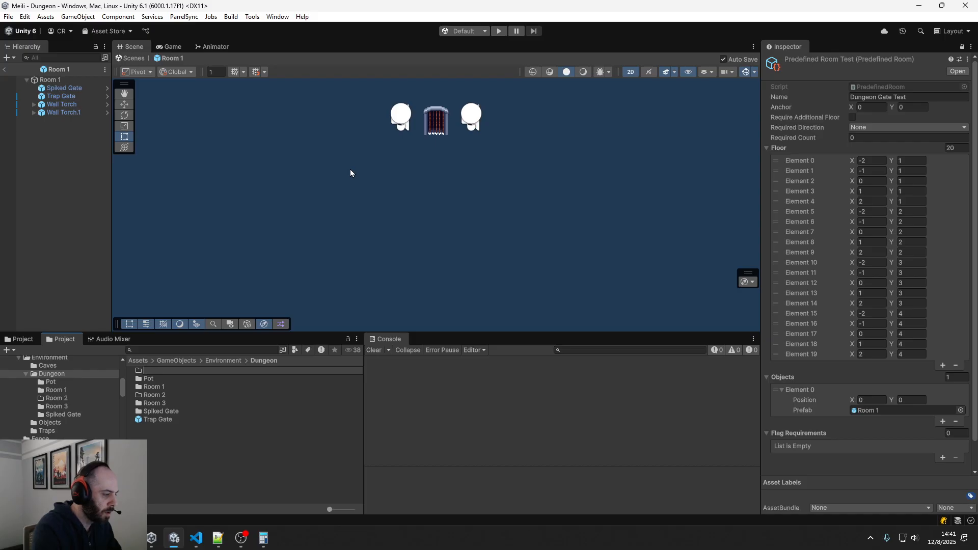
{"action": "type", "text": "Black"}
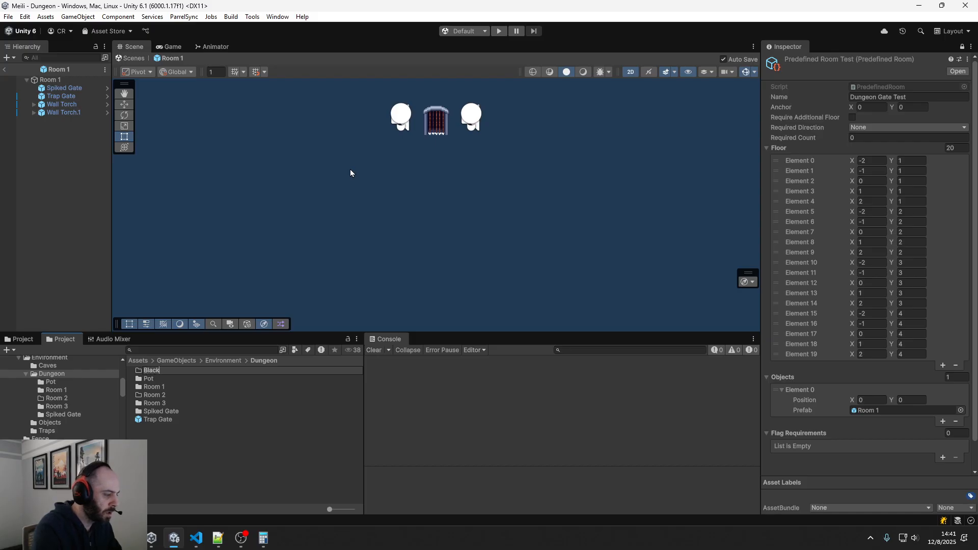
{"action": "type", "text": "smith"}
{"action": "key", "text": "Return"}
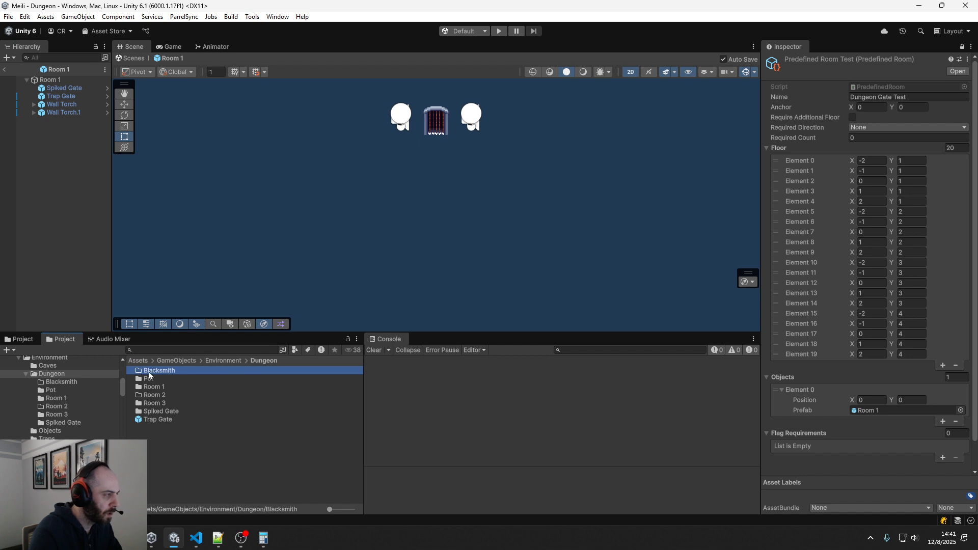
{"action": "left_click", "coordinate": [160, 405]}
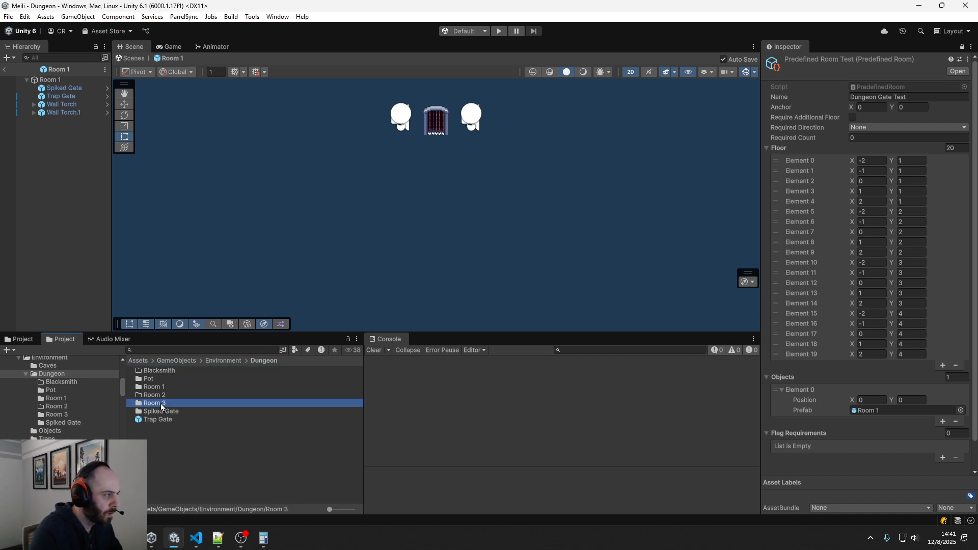
{"action": "double_click", "coordinate": [158, 371]}
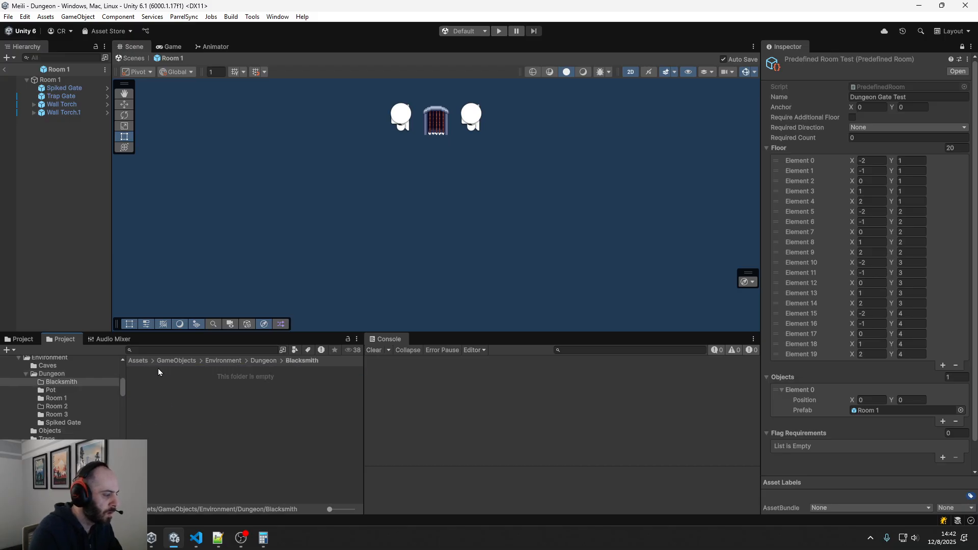
{"action": "right_click", "coordinate": [149, 391]}
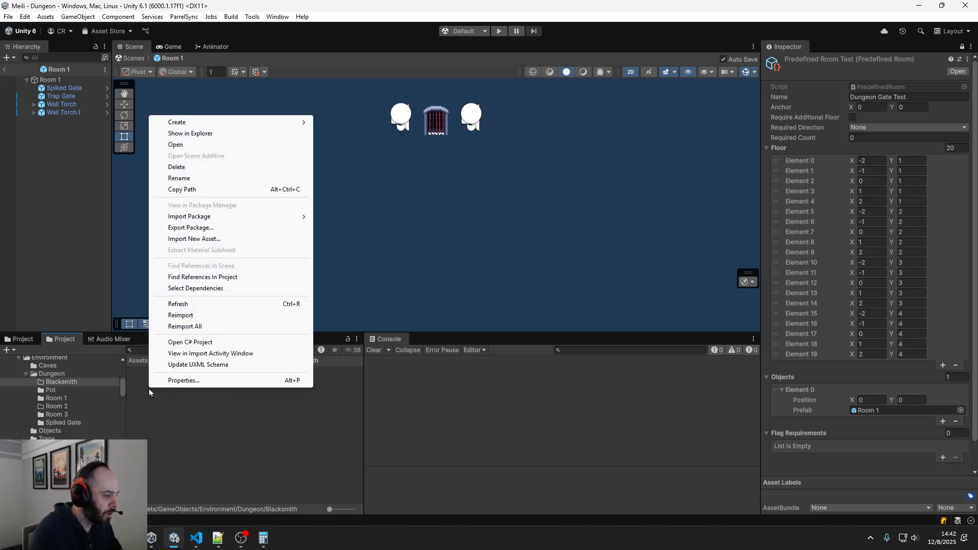
{"action": "mouse_move", "coordinate": [201, 125]}
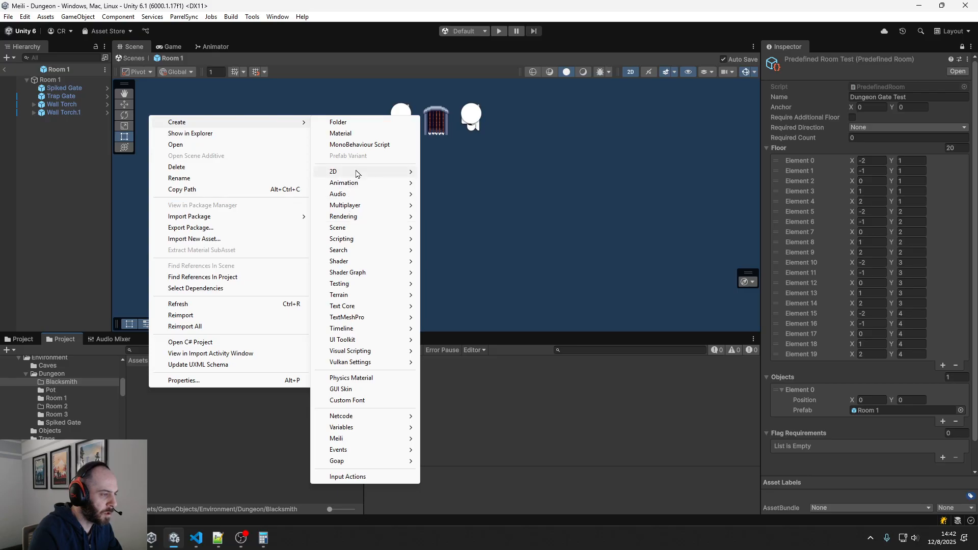
{"action": "mouse_move", "coordinate": [359, 174]}
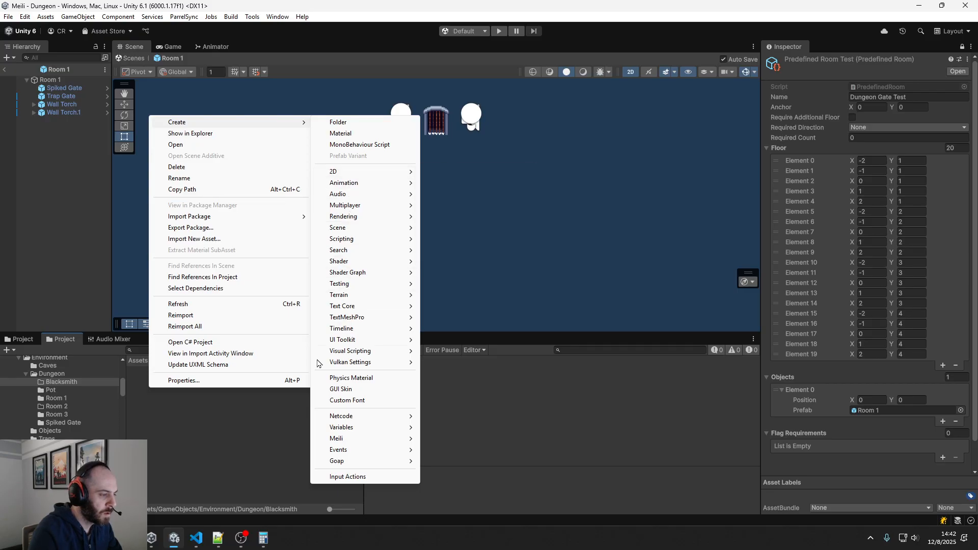
{"action": "left_click", "coordinate": [240, 399]}
Select Trap Gate and unlock the Inspector, then leave the Room 1 prefab and return to the Dungeon scene
{"action": "left_click", "coordinate": [70, 112]}
{"action": "left_click", "coordinate": [70, 105]}
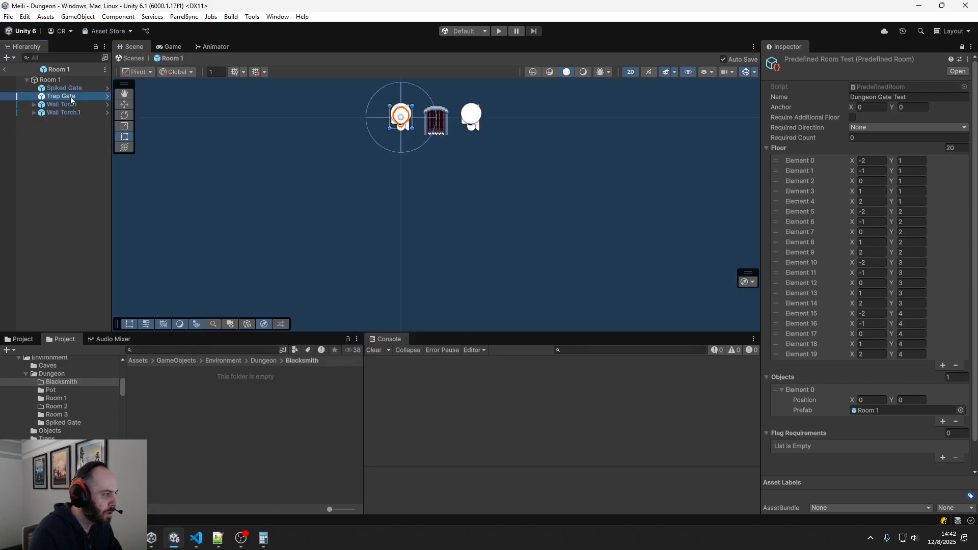
{"action": "left_click", "coordinate": [72, 96]}
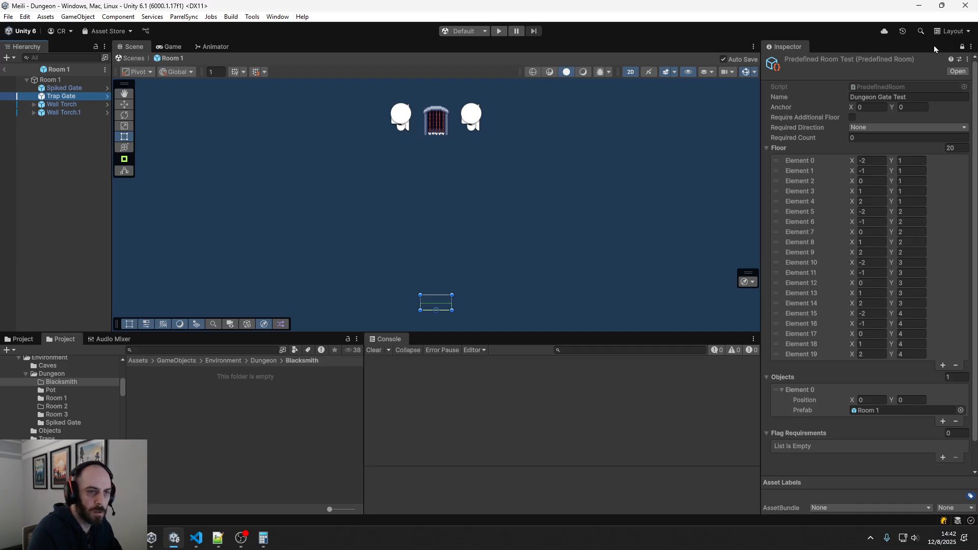
{"action": "left_click", "coordinate": [962, 47]}
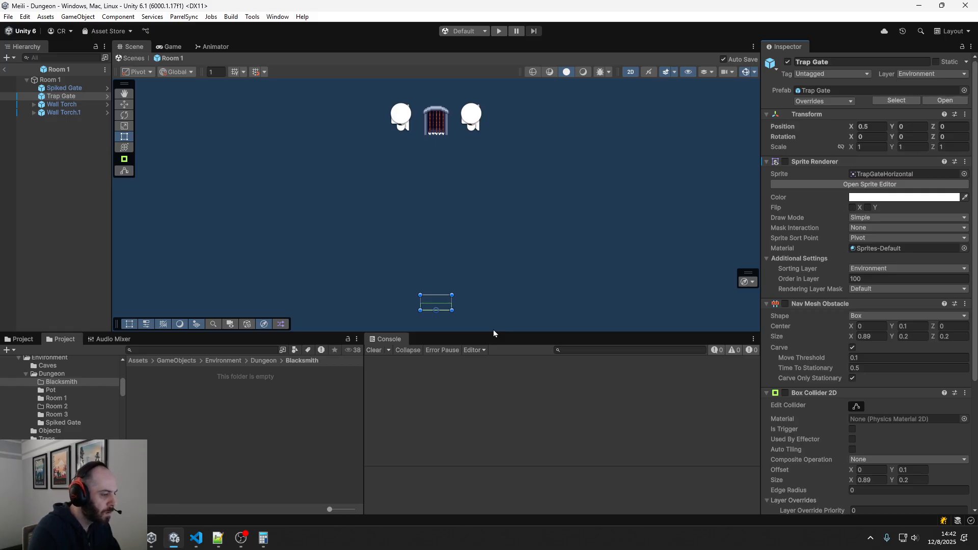
{"action": "left_click", "coordinate": [75, 383]}
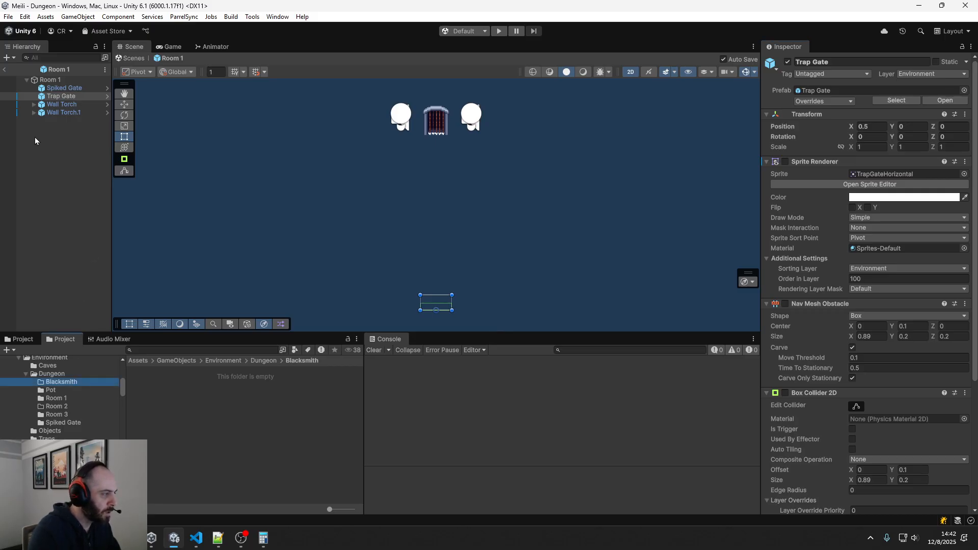
{"action": "left_click", "coordinate": [5, 71]}
Create a 2D Square sprite asset in the Blacksmith folder and expand it to view its sub-sprite
{"action": "right_click", "coordinate": [170, 434]}
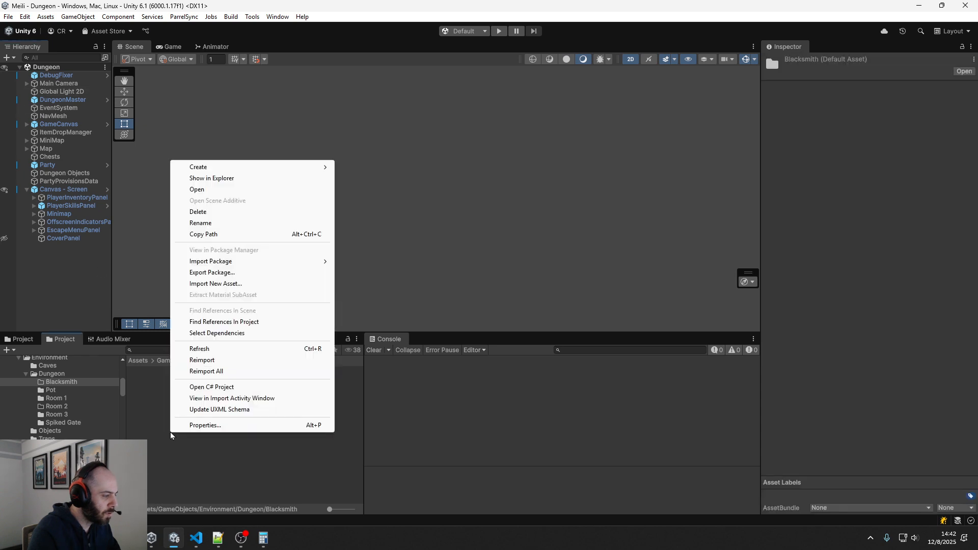
{"action": "mouse_move", "coordinate": [251, 167]}
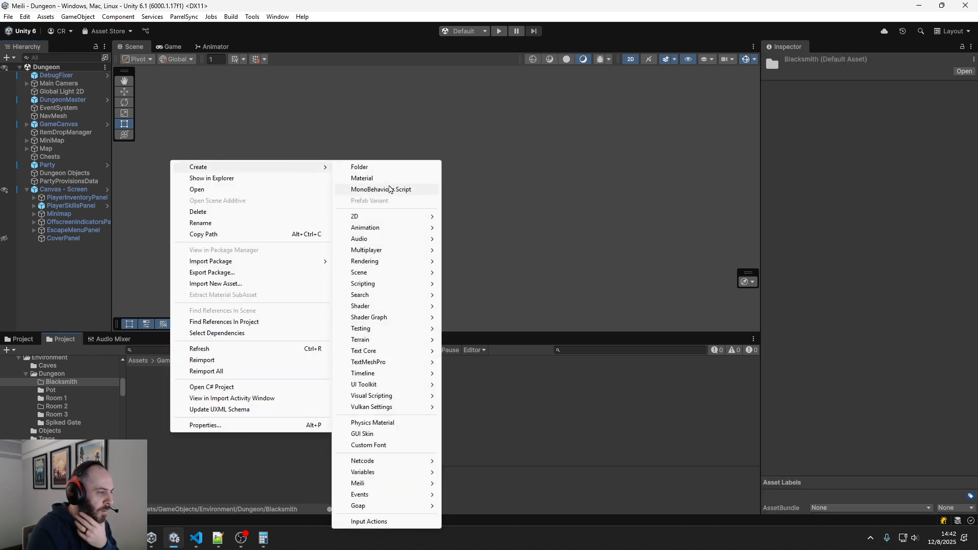
{"action": "mouse_move", "coordinate": [387, 219]}
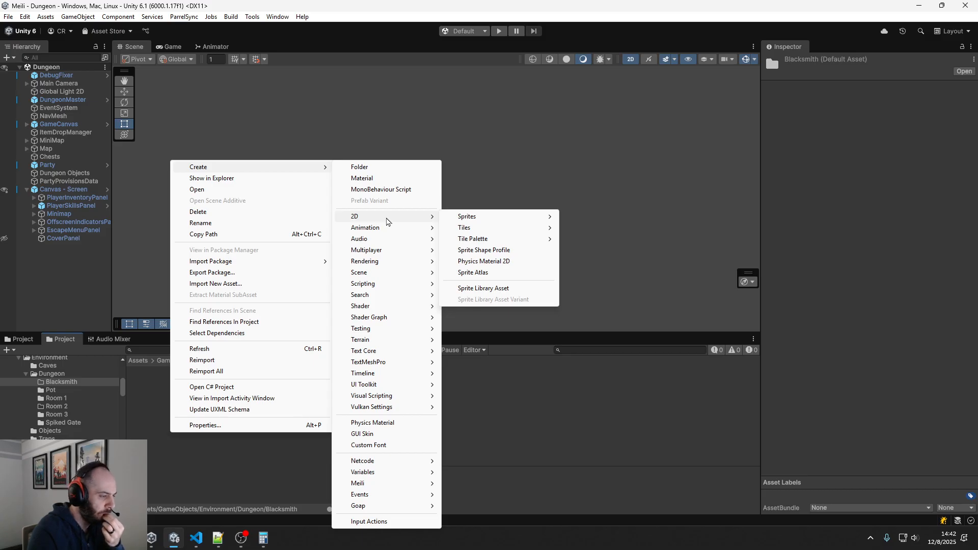
{"action": "mouse_move", "coordinate": [496, 225]}
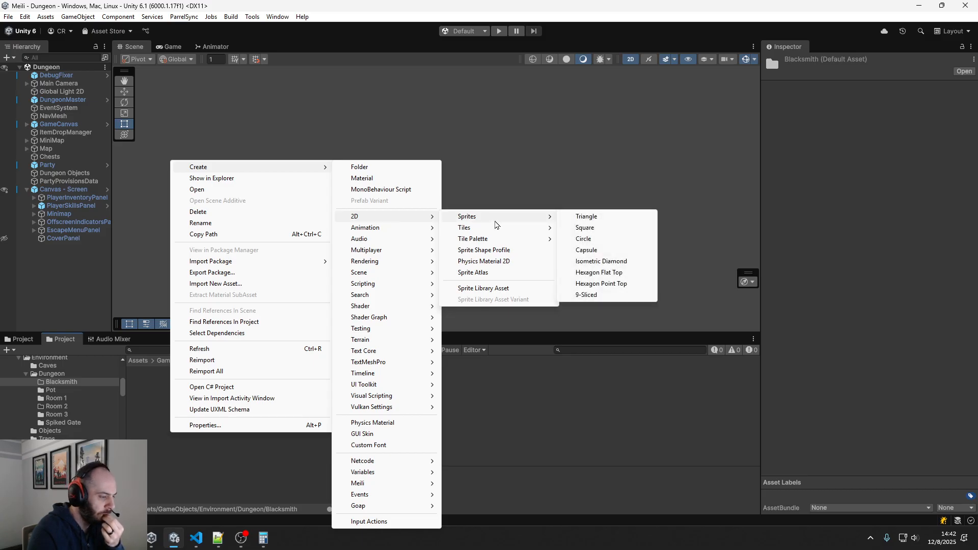
{"action": "left_click", "coordinate": [585, 228]}
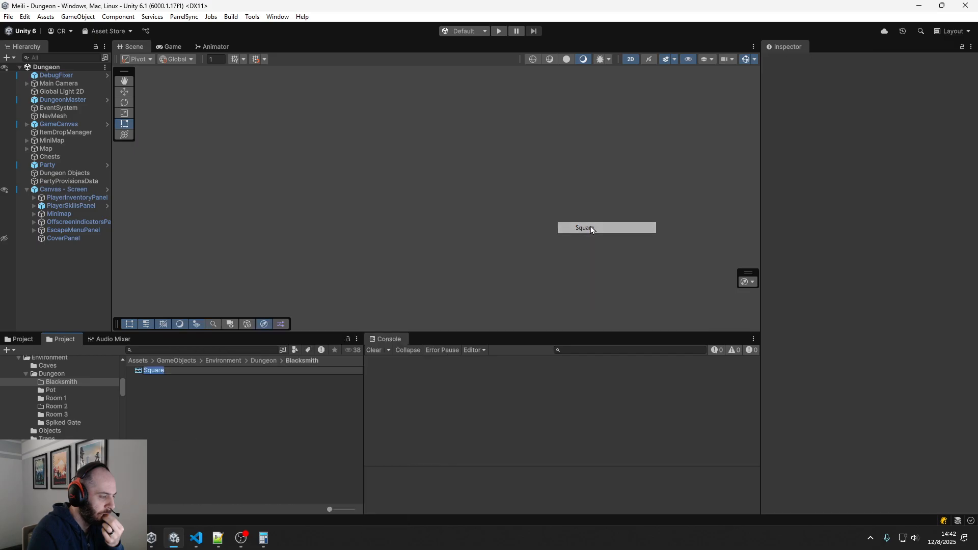
{"action": "left_click", "coordinate": [166, 408]}
{"action": "left_click", "coordinate": [151, 374]}
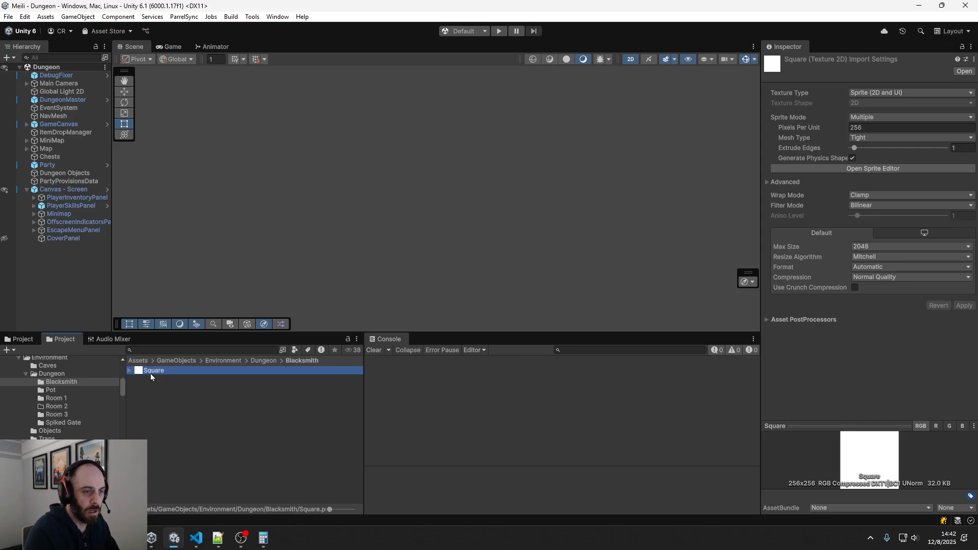
{"action": "left_click", "coordinate": [137, 390]}
{"action": "left_click", "coordinate": [128, 370]}
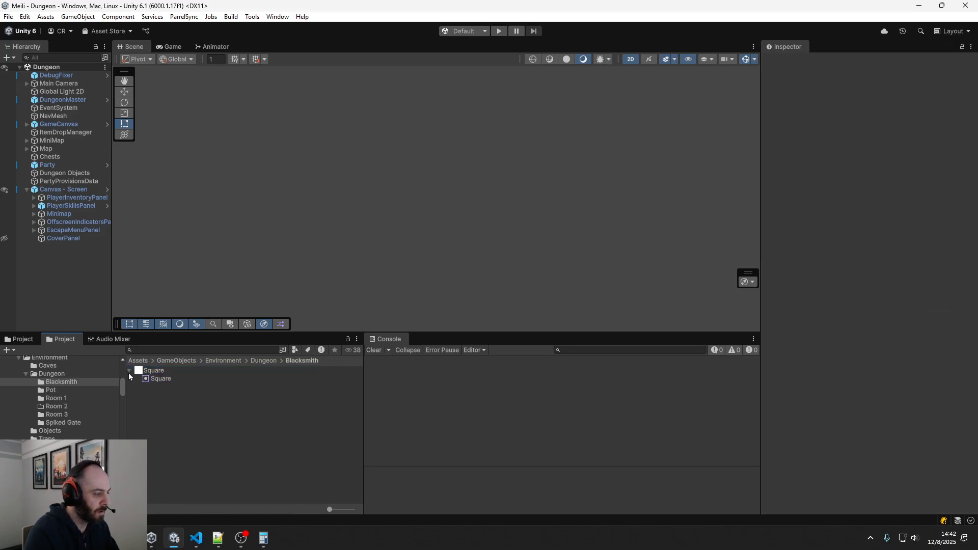
Delete the Square sprite asset from the Blacksmith folder
{"action": "left_click", "coordinate": [151, 370]}
{"action": "key", "text": "Delete"}
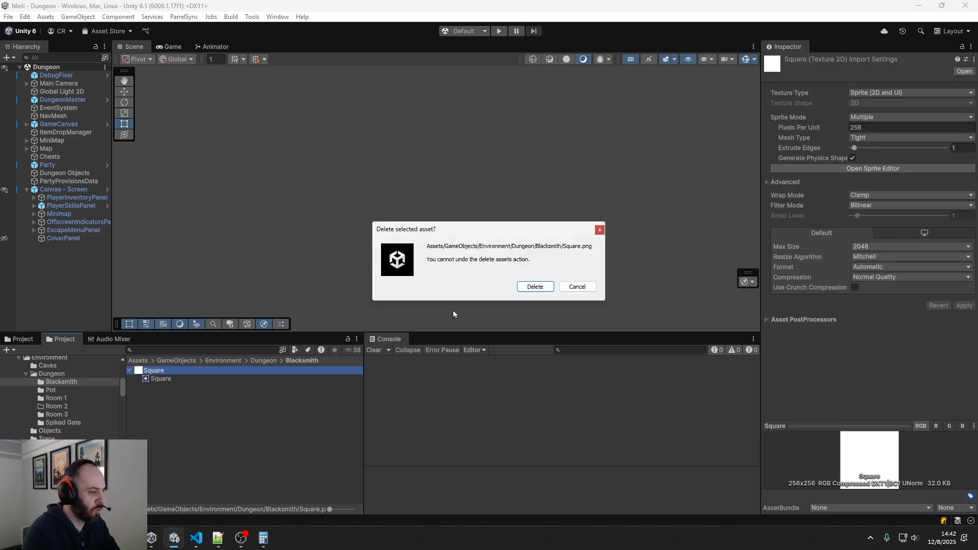
{"action": "left_click", "coordinate": [532, 286]}
Create an empty game object at the root of the Dungeon scene, delete it again and save the scene
{"action": "right_click", "coordinate": [71, 281]}
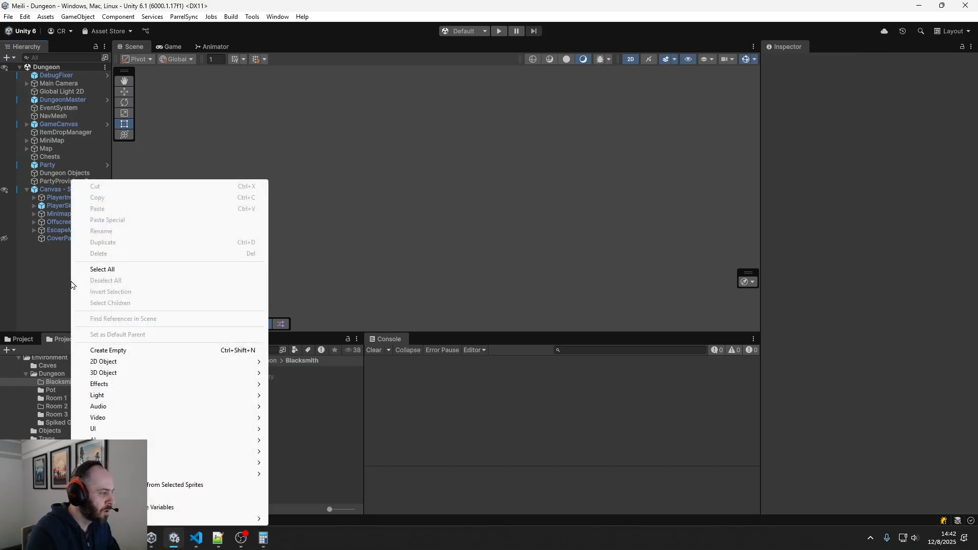
{"action": "left_click", "coordinate": [129, 351]}
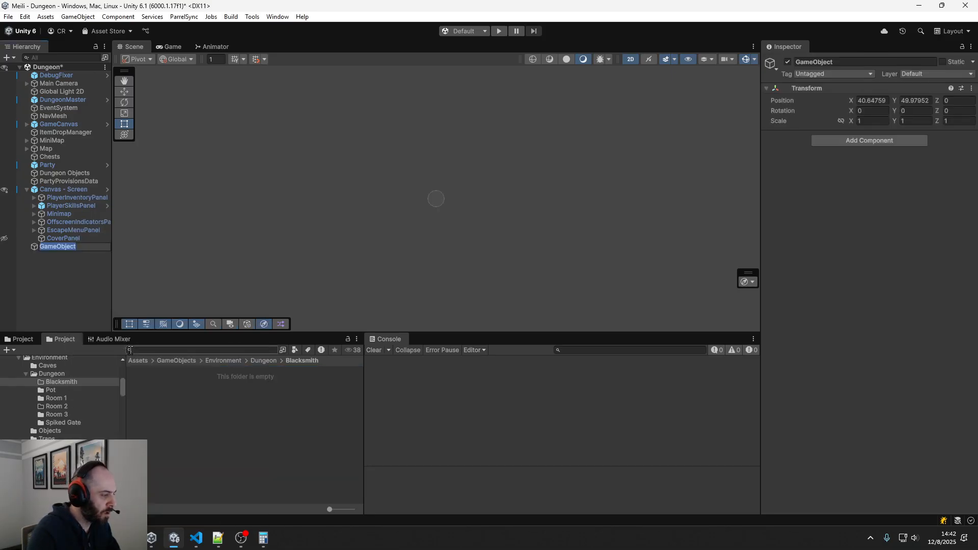
{"action": "left_click", "coordinate": [63, 302]}
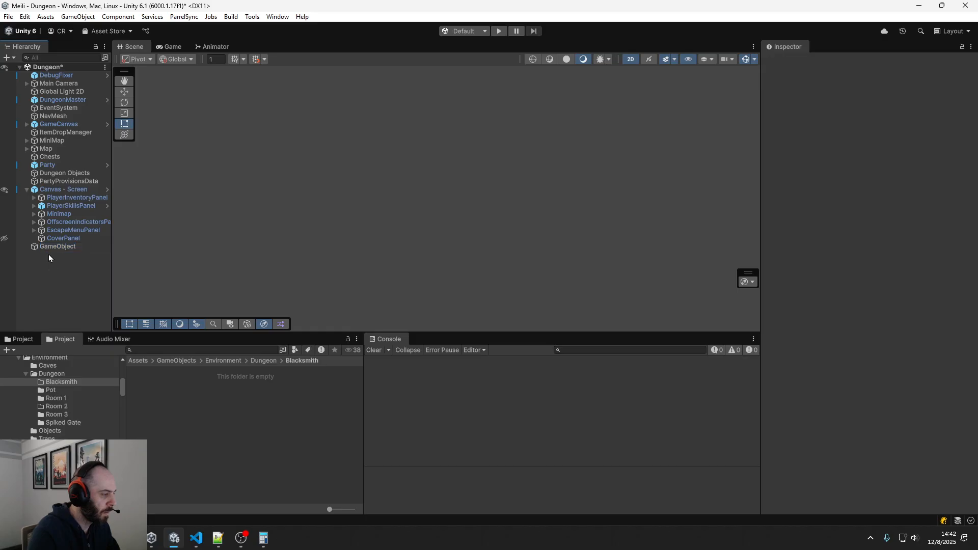
{"action": "left_click", "coordinate": [51, 247]}
{"action": "key", "text": "Delete"}
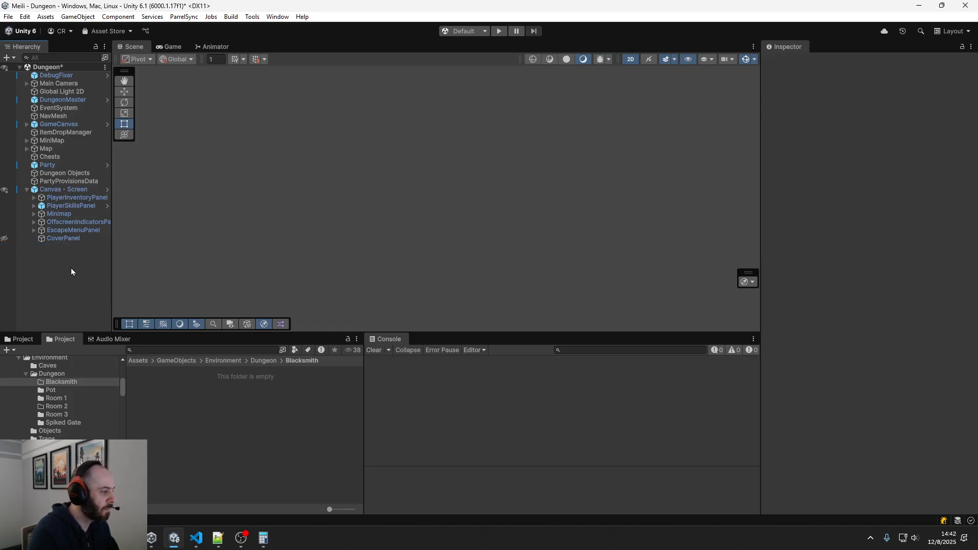
{"action": "key", "text": "ctrl+s"}
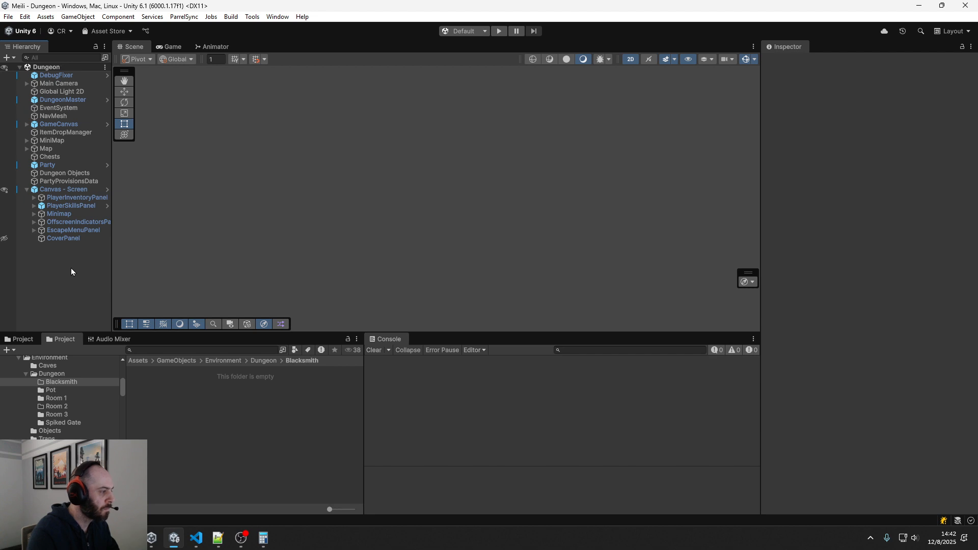
Create an empty game object in the Dungeon scene and name it Blacksmith - Dungeon
{"action": "right_click", "coordinate": [28, 258]}
{"action": "left_click", "coordinate": [83, 349]}
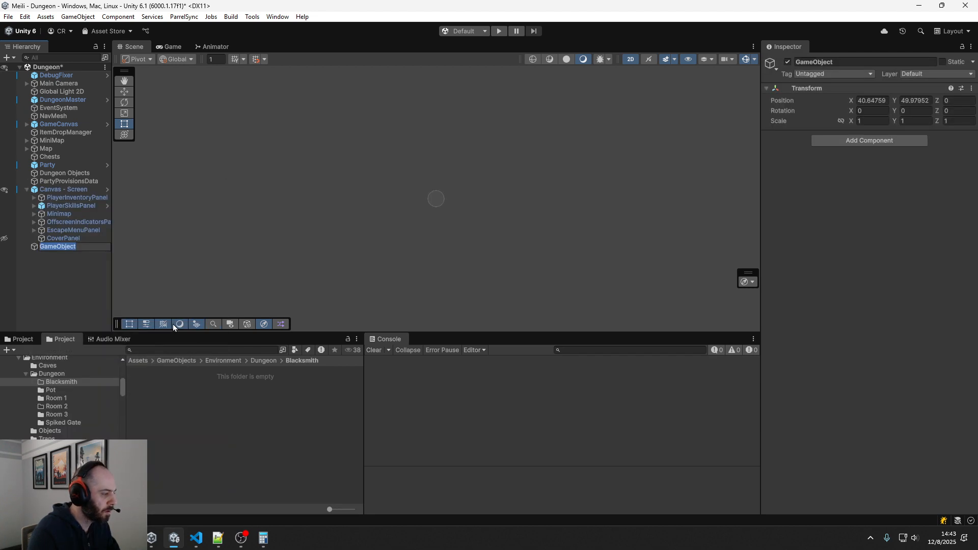
{"action": "type", "text": "Bla"}
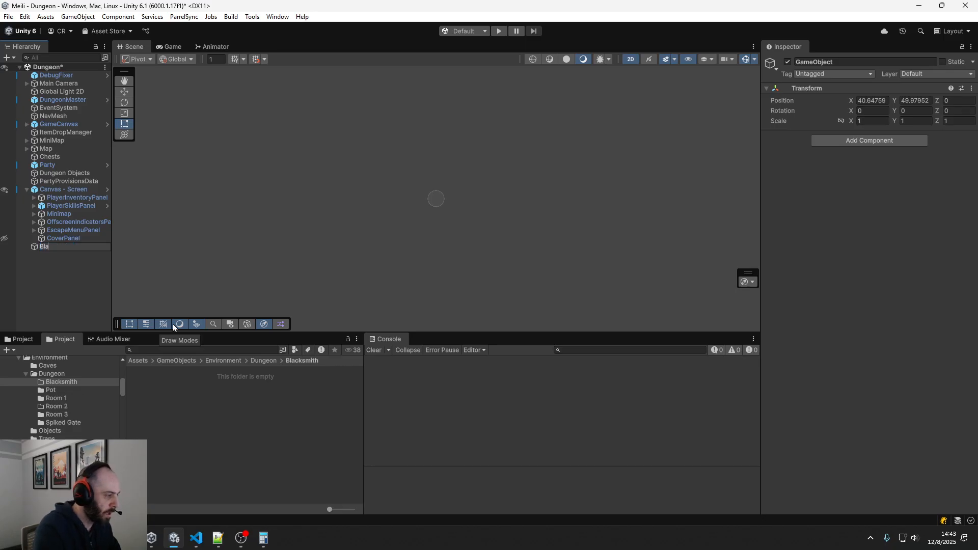
{"action": "type", "text": "cksmith - Dungeon"}
{"action": "key", "text": "Return"}
Turn Blacksmith - Dungeon into a prefab in the Blacksmith folder and delete its instance from the scene
{"action": "left_click_drag", "start_coordinate": [86, 246], "coordinate": [183, 390]}
{"action": "left_click", "coordinate": [62, 246]}
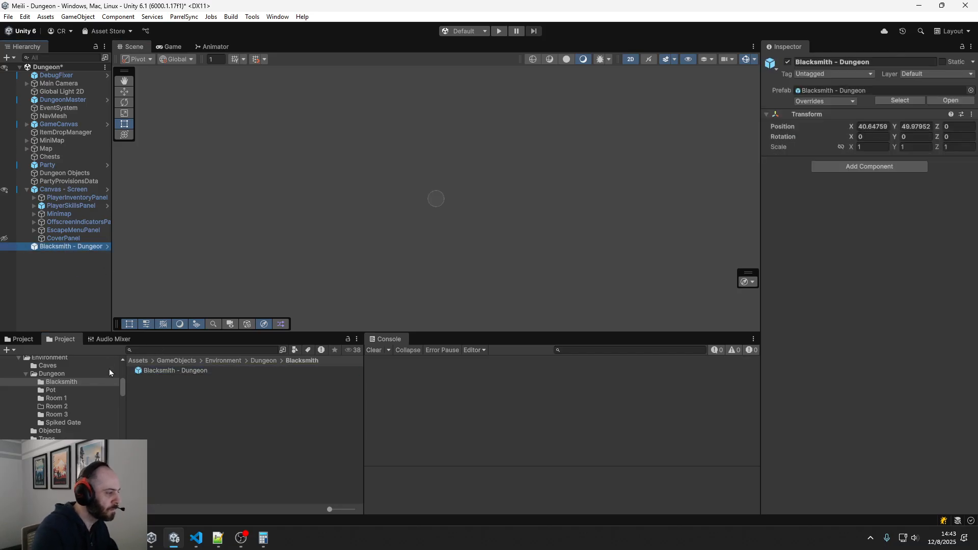
{"action": "key", "text": "Delete"}
Open the Blacksmith - Dungeon prefab for editing and add an empty child object named Blacksmith
{"action": "double_click", "coordinate": [143, 371]}
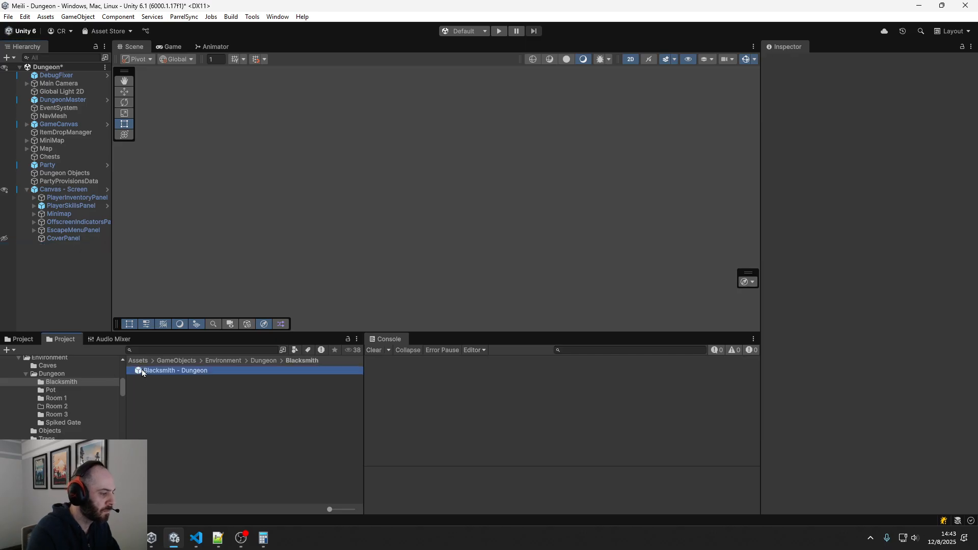
{"action": "right_click", "coordinate": [48, 96]}
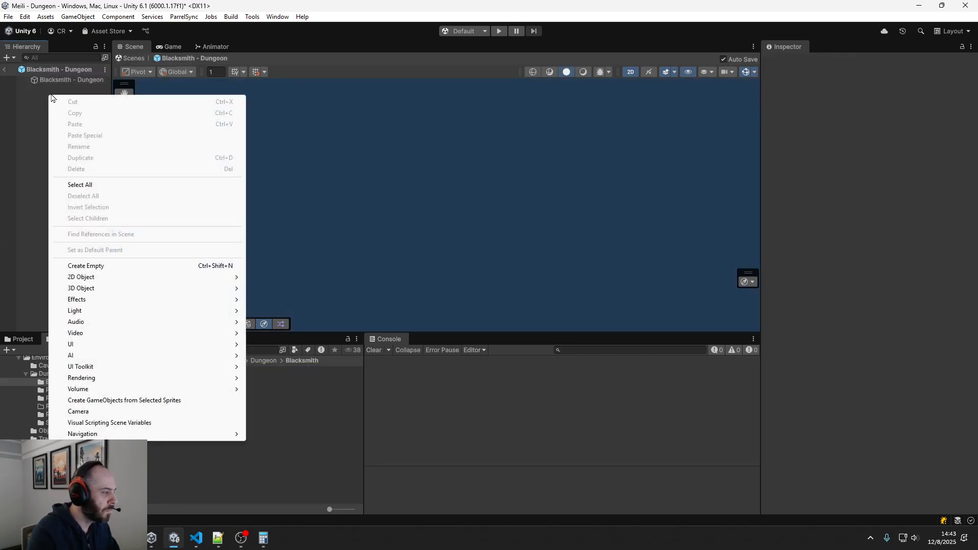
{"action": "left_click", "coordinate": [102, 265]}
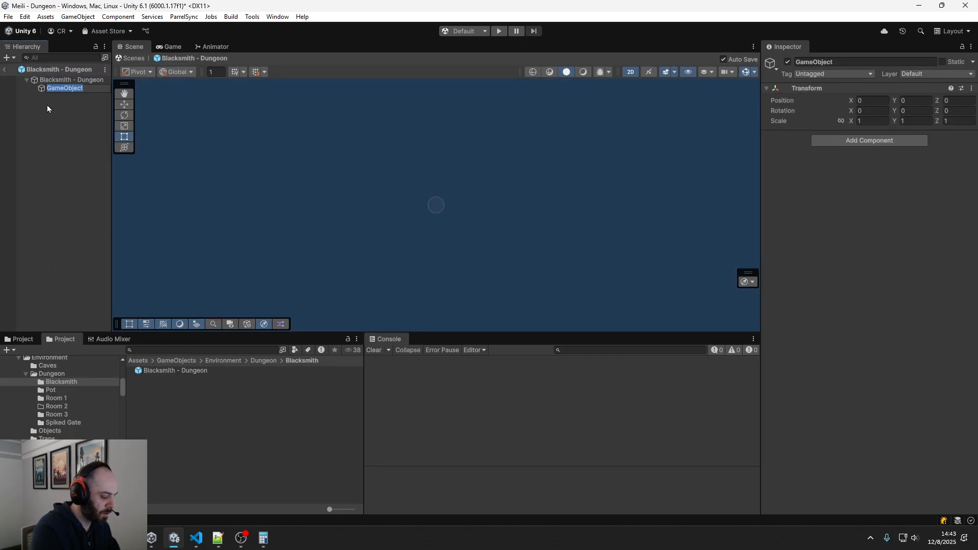
{"action": "type", "text": "Blacksmith"}
{"action": "key", "text": "Return"}
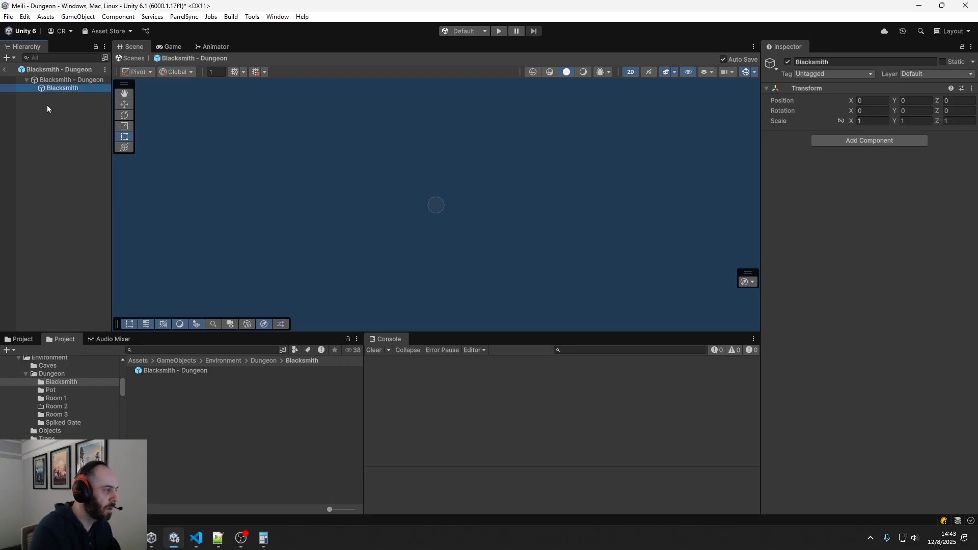
Add a Sprite Renderer component to the Blacksmith child object
{"action": "left_click", "coordinate": [872, 141]}
{"action": "type", "text": "sprite"}
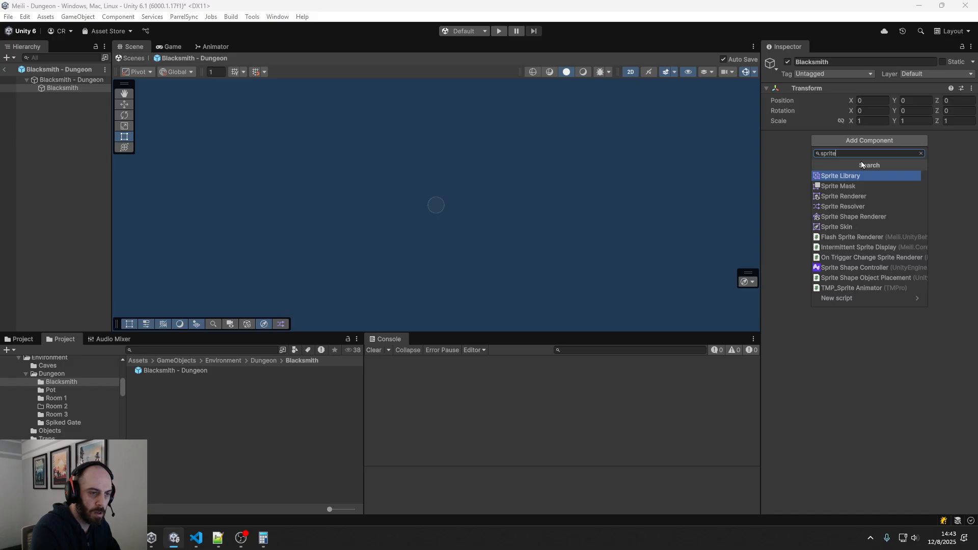
{"action": "left_click", "coordinate": [844, 196]}
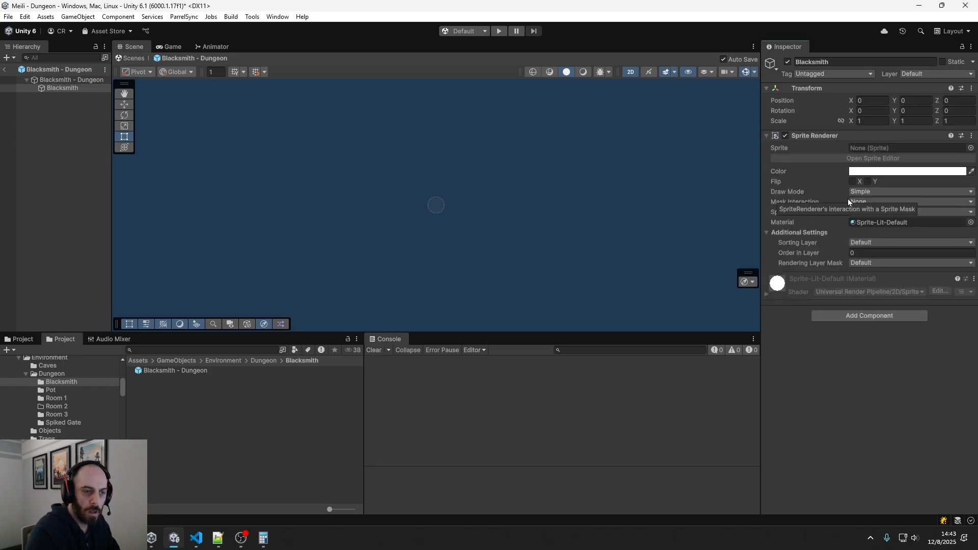
Browse the town sprites for the Blacksmith's Sprite Renderer and assign TownBoy1Sprite_0
{"action": "left_click", "coordinate": [971, 148]}
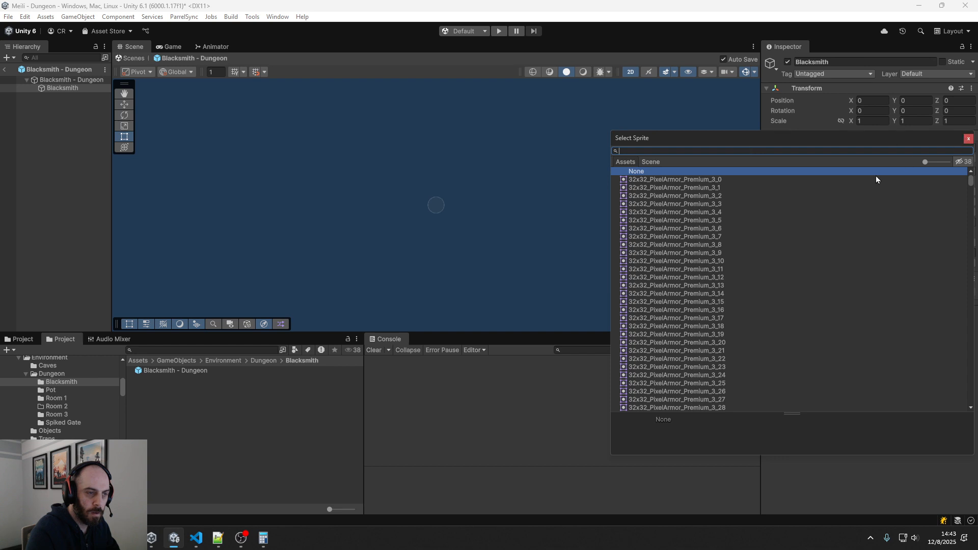
{"action": "left_click", "coordinate": [647, 162]}
{"action": "left_click", "coordinate": [625, 162]}
{"action": "type", "text": "town"}
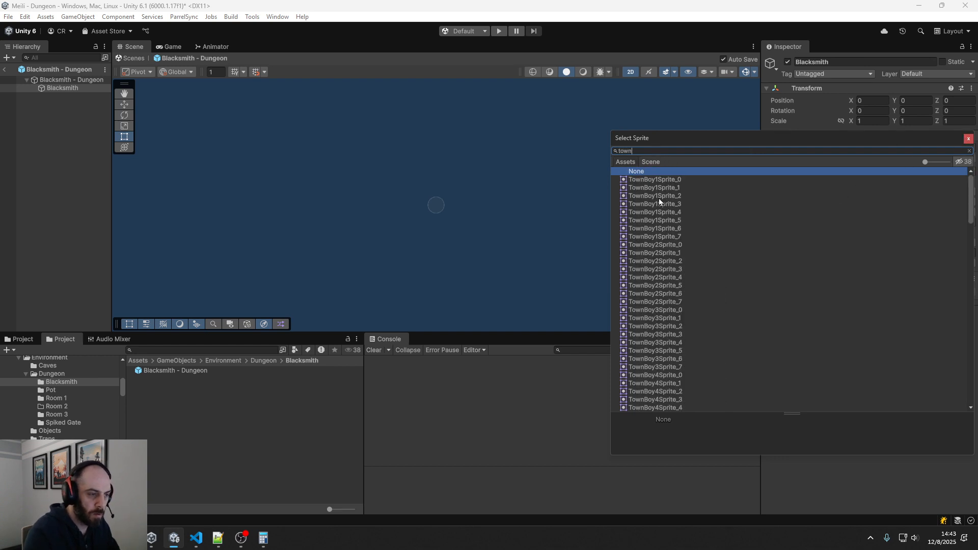
{"action": "left_click", "coordinate": [662, 229]}
{"action": "key", "text": "Up"}
{"action": "key", "text": "Up"}
{"action": "key", "text": "Up"}
{"action": "key", "text": "Up"}
{"action": "key", "text": "Up"}
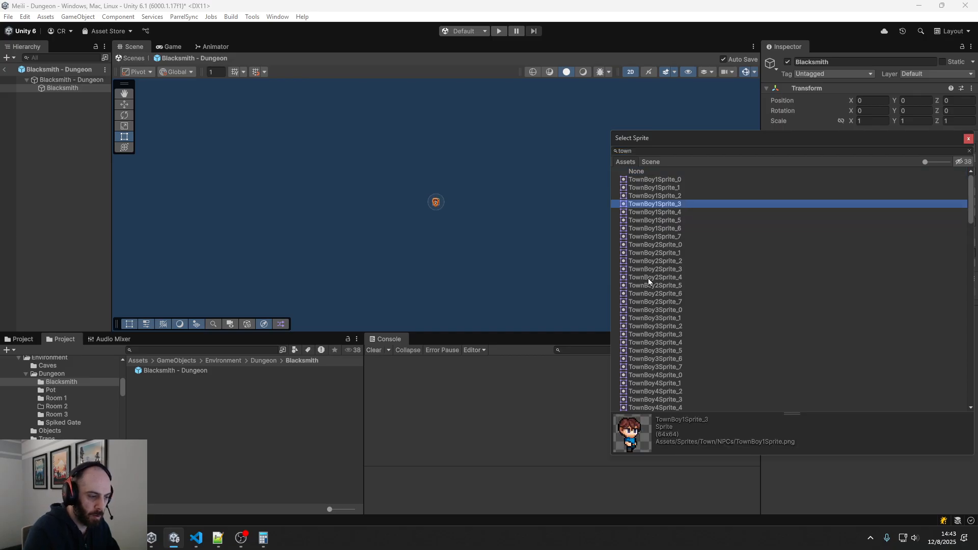
{"action": "key", "text": "Down"}
{"action": "key", "text": "Down"}
{"action": "key", "text": "Down"}
{"action": "key", "text": "Down"}
{"action": "key", "text": "Down"}
{"action": "key", "text": "Down"}
{"action": "key", "text": "Down"}
{"action": "key", "text": "Down"}
{"action": "key", "text": "Down"}
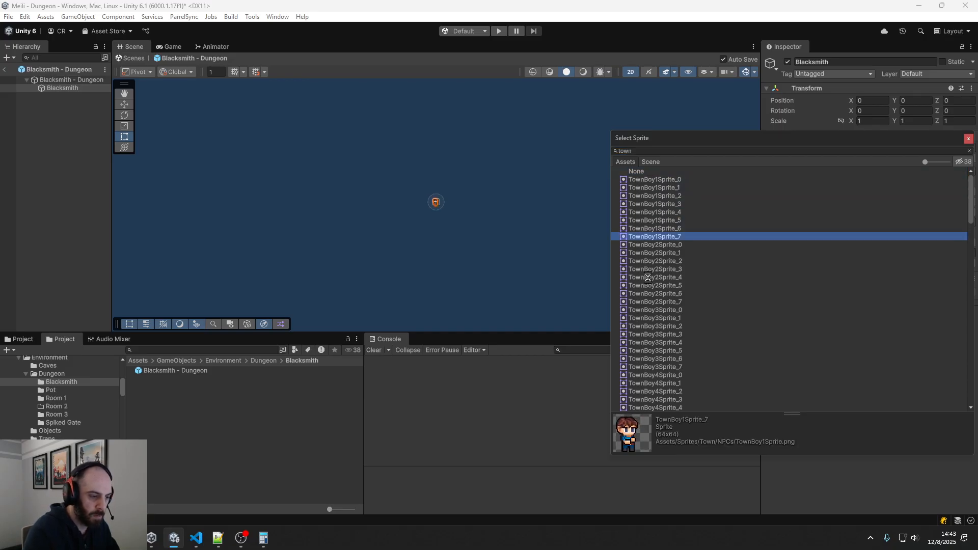
{"action": "key", "text": "Down"}
{"action": "key", "text": "Down"}
{"action": "key", "text": "Down"}
{"action": "key", "text": "Down"}
{"action": "key", "text": "Down"}
{"action": "key", "text": "Down"}
{"action": "key", "text": "Down"}
{"action": "key", "text": "Down"}
{"action": "key", "text": "Down"}
{"action": "key", "text": "Down"}
{"action": "key", "text": "Down"}
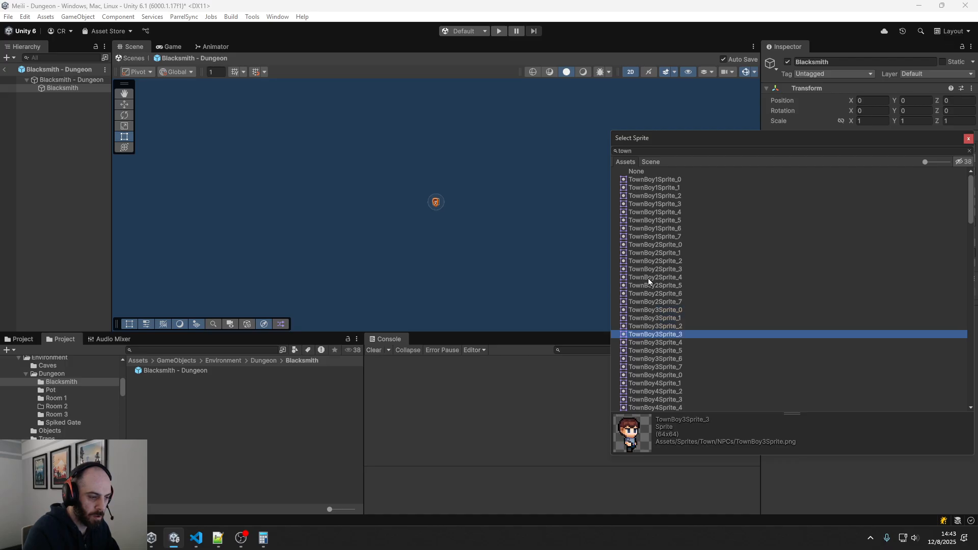
{"action": "key", "text": "Down"}
{"action": "key", "text": "Down"}
{"action": "key", "text": "Down"}
{"action": "key", "text": "Down"}
{"action": "key", "text": "Down"}
{"action": "key", "text": "Down"}
{"action": "key", "text": "Down"}
{"action": "key", "text": "Down"}
{"action": "key", "text": "Down"}
{"action": "key", "text": "Down"}
{"action": "key", "text": "Down"}
{"action": "key", "text": "Down"}
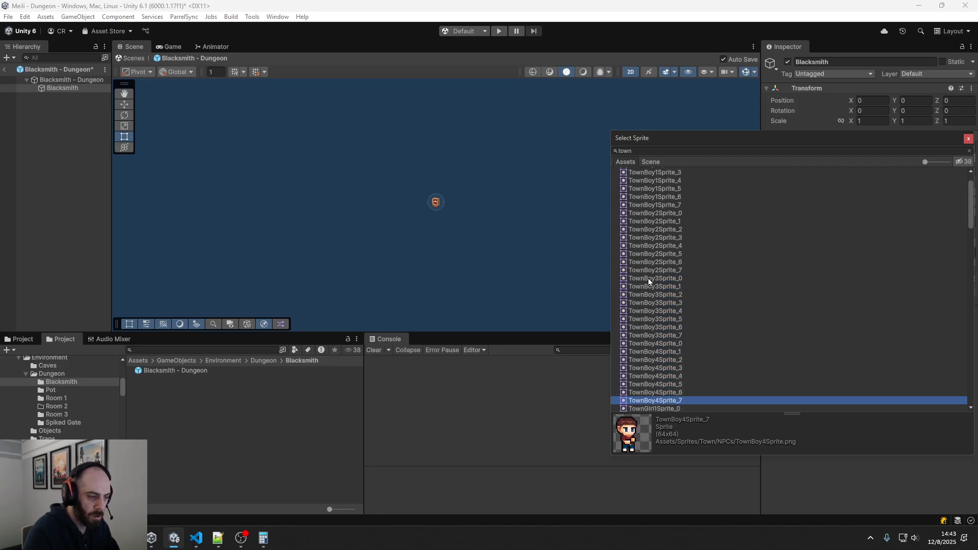
{"action": "key", "text": "Down"}
{"action": "key", "text": "Down"}
{"action": "key", "text": "Down"}
{"action": "key", "text": "Down"}
{"action": "key", "text": "Down"}
{"action": "key", "text": "Down"}
{"action": "key", "text": "Down"}
{"action": "key", "text": "Down"}
{"action": "key", "text": "Down"}
{"action": "key", "text": "Down"}
{"action": "key", "text": "Down"}
{"action": "key", "text": "Down"}
{"action": "key", "text": "Down"}
{"action": "key", "text": "Down"}
{"action": "key", "text": "Down"}
{"action": "key", "text": "Down"}
{"action": "key", "text": "Down"}
{"action": "key", "text": "Down"}
{"action": "key", "text": "Down"}
{"action": "key", "text": "Down"}
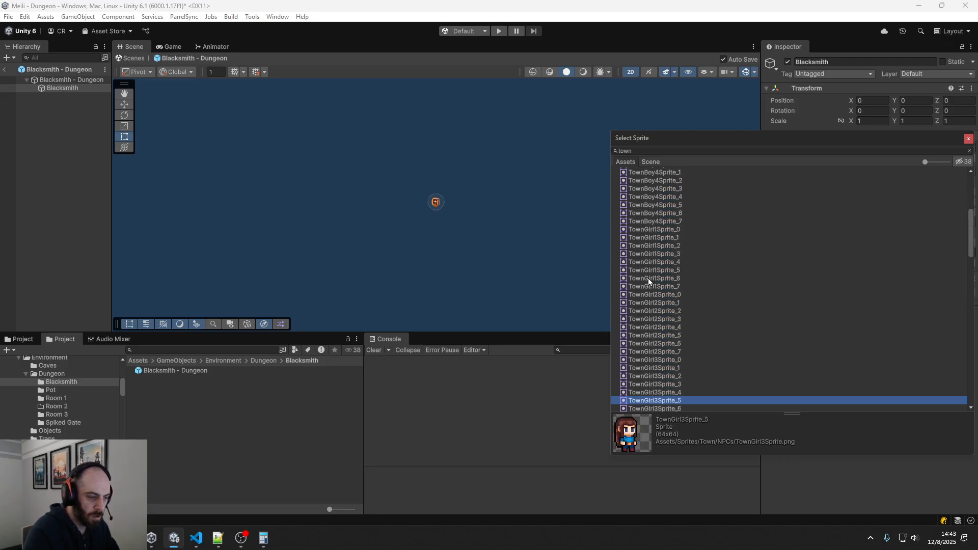
{"action": "key", "text": "Down"}
{"action": "key", "text": "Down"}
{"action": "key", "text": "Down"}
{"action": "key", "text": "Down"}
{"action": "key", "text": "Down"}
{"action": "key", "text": "Down"}
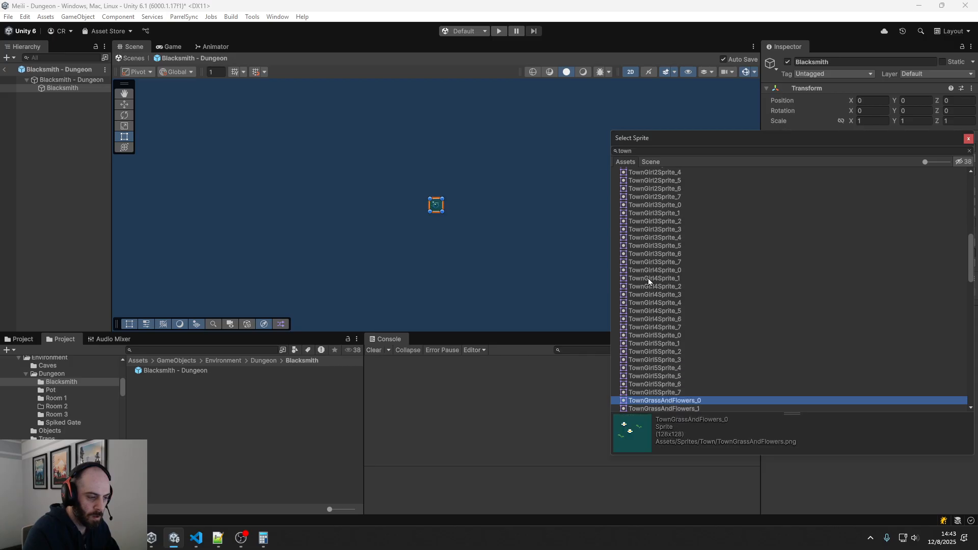
{"action": "key", "text": "Up"}
{"action": "key", "text": "Up"}
{"action": "key", "text": "Up"}
{"action": "key", "text": "Up"}
{"action": "key", "text": "Up"}
{"action": "key", "text": "Up"}
{"action": "key", "text": "Up"}
{"action": "key", "text": "Up"}
{"action": "key", "text": "Up"}
{"action": "key", "text": "Up"}
{"action": "key", "text": "Up"}
{"action": "key", "text": "Up"}
{"action": "key", "text": "Up"}
{"action": "key", "text": "Up"}
{"action": "key", "text": "Up"}
{"action": "key", "text": "Up"}
{"action": "key", "text": "Up"}
{"action": "key", "text": "Up"}
{"action": "key", "text": "Up"}
{"action": "key", "text": "Up"}
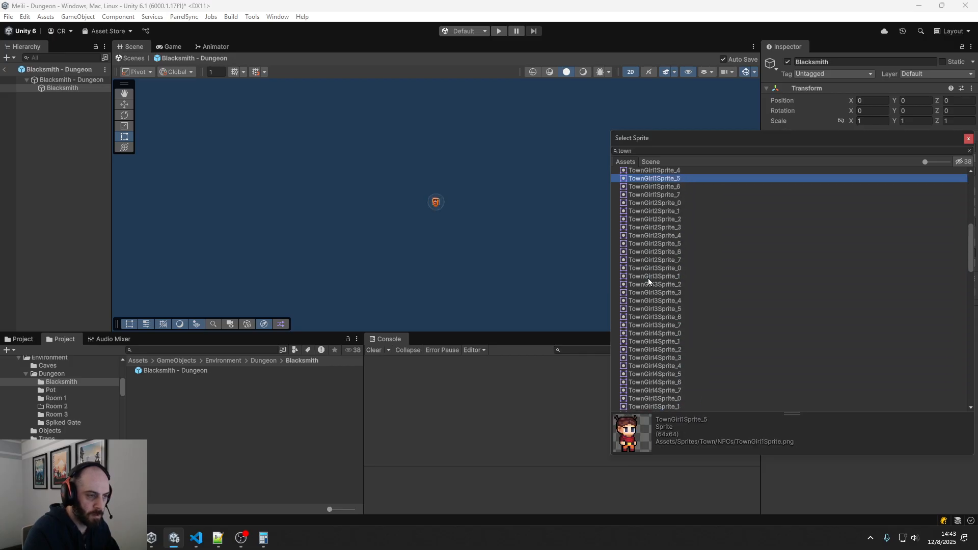
{"action": "key", "text": "Up"}
{"action": "key", "text": "Up"}
{"action": "key", "text": "Up"}
{"action": "key", "text": "Up"}
{"action": "key", "text": "Up"}
{"action": "key", "text": "Up"}
{"action": "key", "text": "Up"}
{"action": "key", "text": "Up"}
{"action": "key", "text": "Up"}
{"action": "key", "text": "Up"}
{"action": "key", "text": "Up"}
{"action": "key", "text": "Up"}
{"action": "key", "text": "Up"}
{"action": "key", "text": "Up"}
{"action": "key", "text": "Up"}
{"action": "key", "text": "Up"}
{"action": "key", "text": "Up"}
{"action": "key", "text": "Up"}
{"action": "key", "text": "Up"}
{"action": "key", "text": "Up"}
{"action": "key", "text": "Down"}
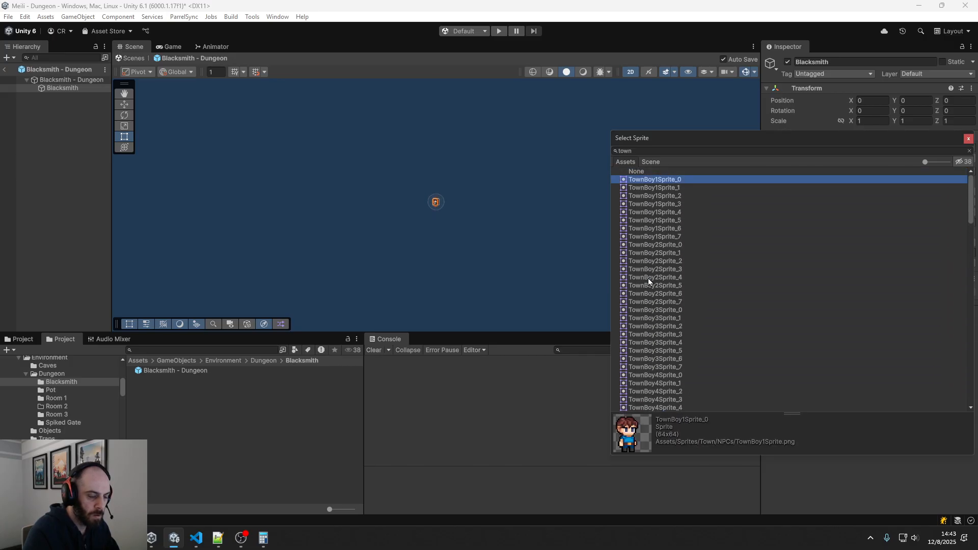
{"action": "key", "text": "Return"}
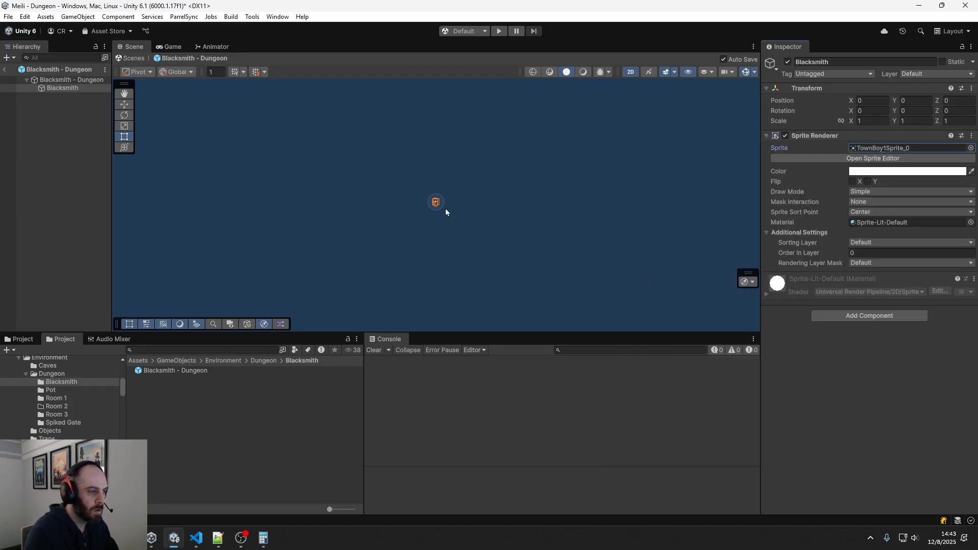
Set the Blacksmith child's X position to -1 and save the prefab
{"action": "scroll", "coordinate": [422, 201], "scroll_direction": "up", "scroll_amount": 5}
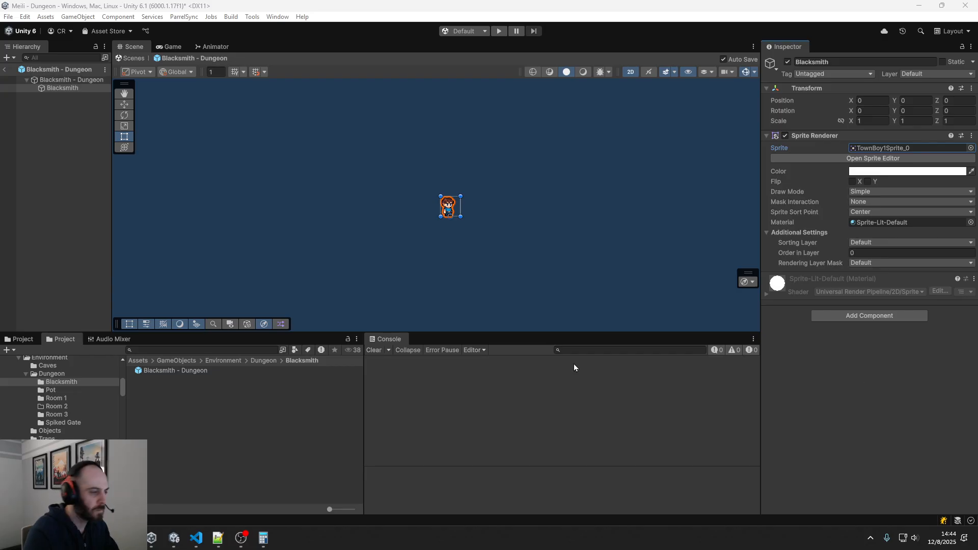
{"action": "left_click", "coordinate": [859, 101]}
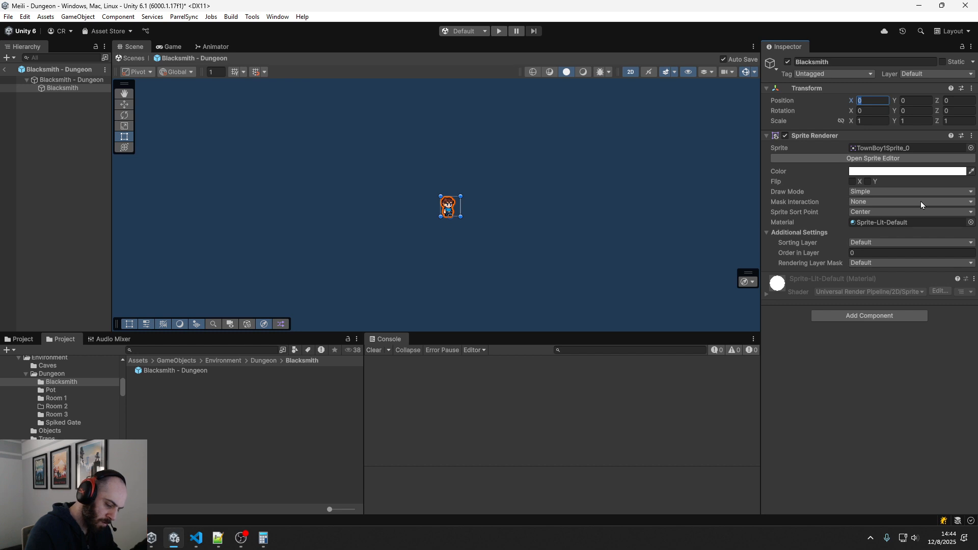
{"action": "type", "text": "-1"}
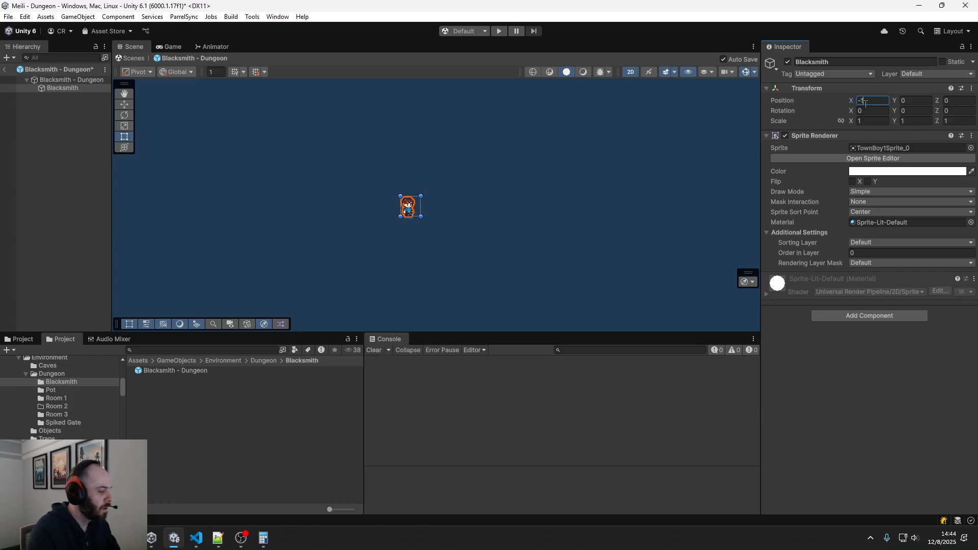
{"action": "key", "text": "ctrl+s"}
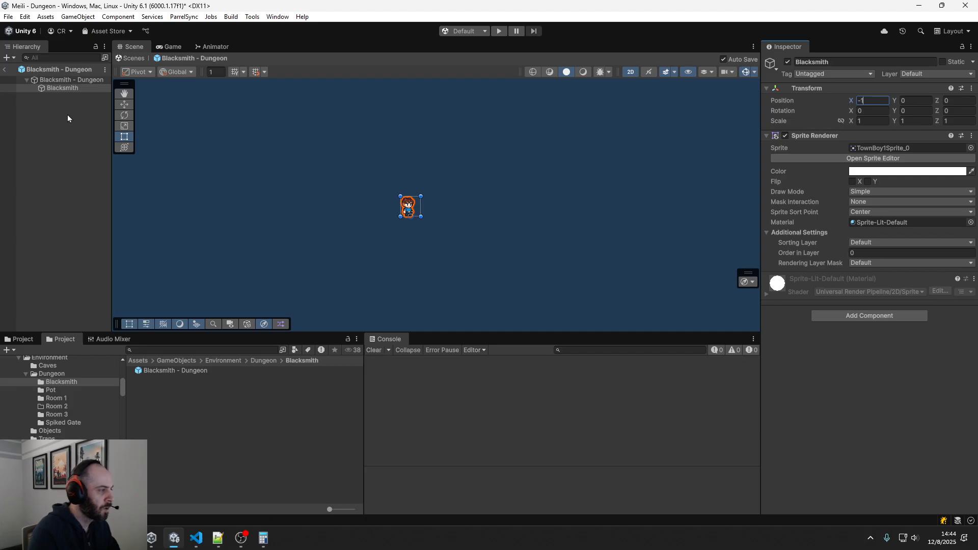
Set the Blacksmith - Dungeon root object's X and Y position to 0, and select its Blacksmith child
{"action": "left_click", "coordinate": [56, 81]}
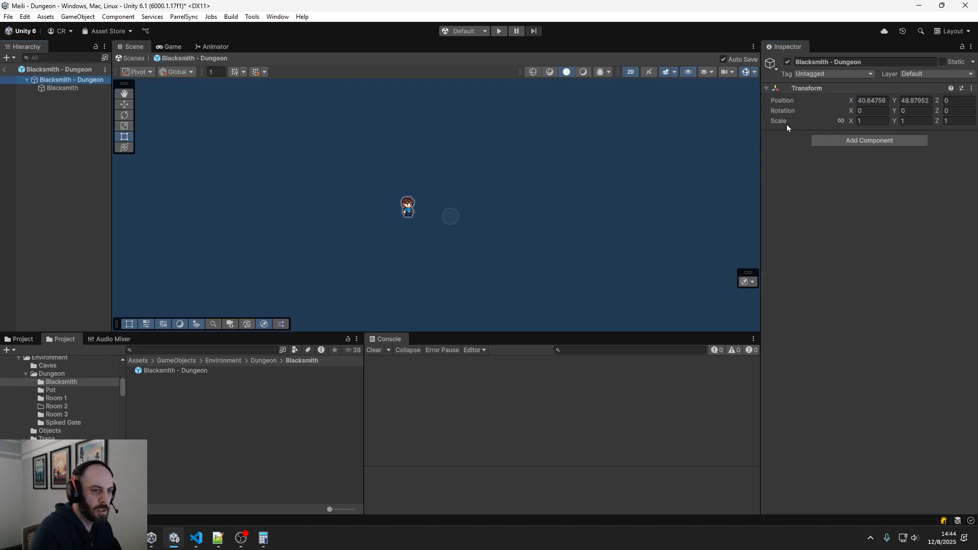
{"action": "left_click", "coordinate": [859, 101]}
{"action": "type", "text": "0"}
{"action": "key", "text": "Tab"}
{"action": "type", "text": "0"}
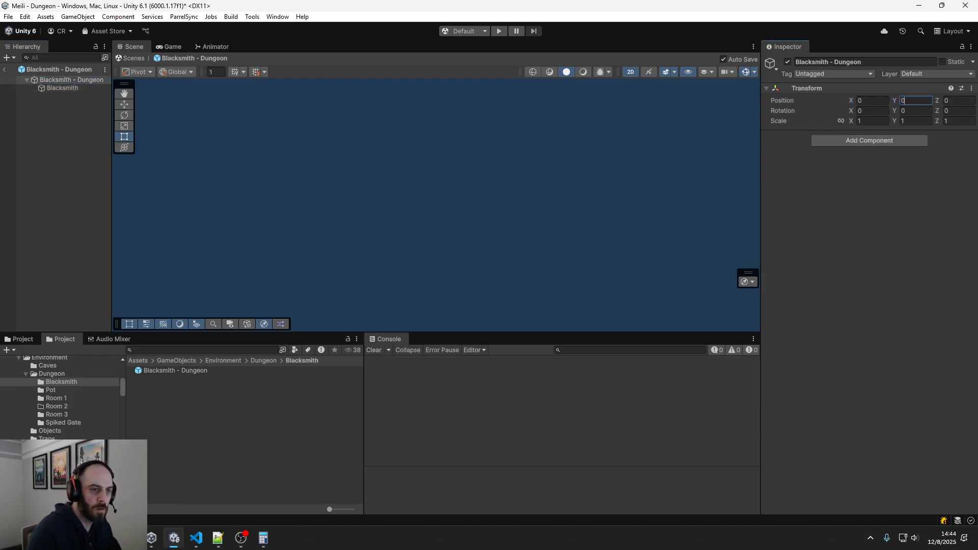
{"action": "left_click", "coordinate": [60, 90]}
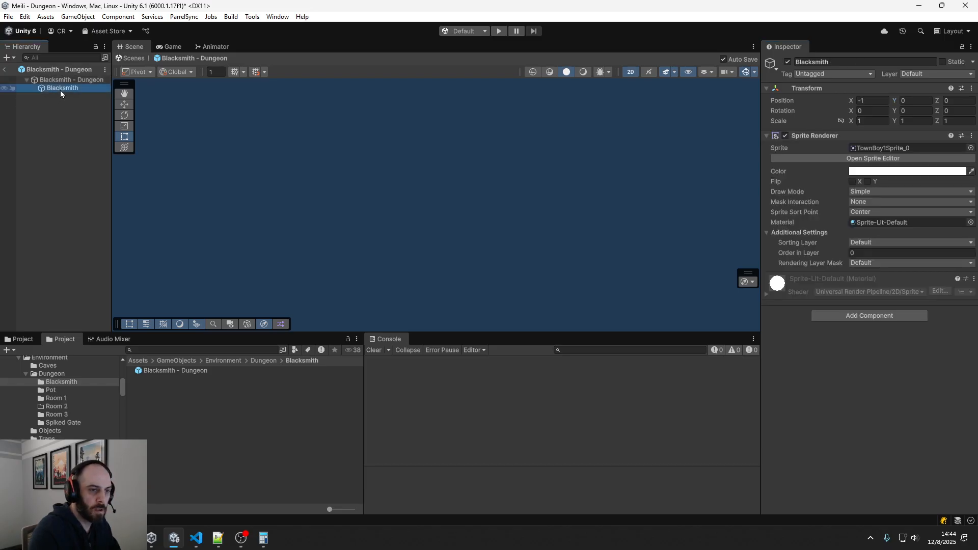
{"action": "double_click", "coordinate": [60, 91]}
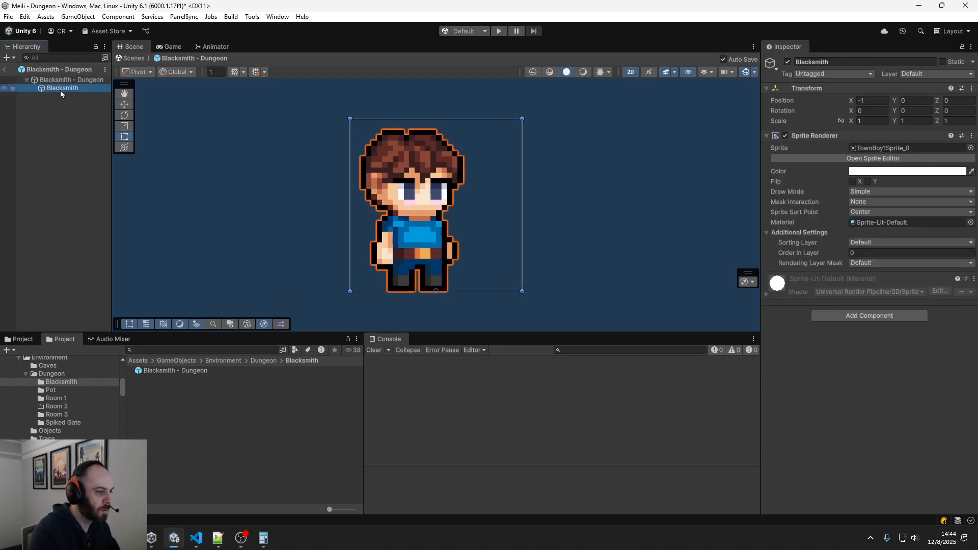
{"action": "scroll", "coordinate": [218, 180], "scroll_direction": "down", "scroll_amount": 10}
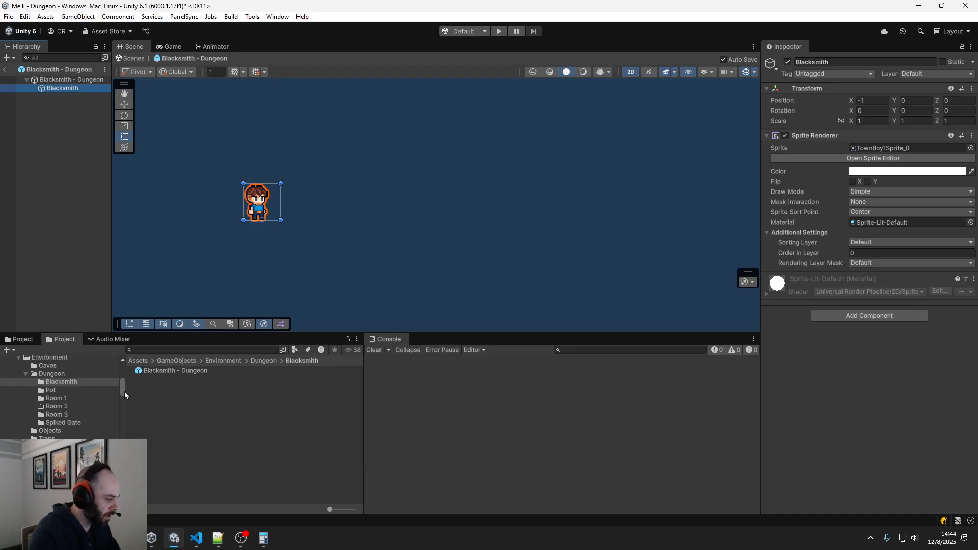
In the Predefined Room - Blacksmith asset, assign Blacksmith - Dungeon as the prefab of Objects Element 0
{"action": "left_click_drag", "start_coordinate": [125, 391], "coordinate": [121, 413]}
{"action": "scroll", "coordinate": [54, 437], "scroll_direction": "down", "scroll_amount": 5}
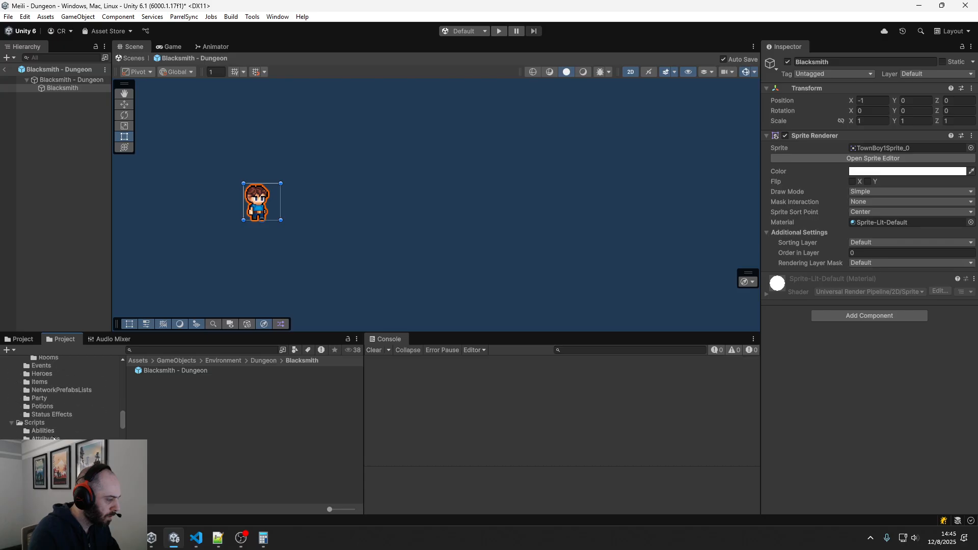
{"action": "scroll", "coordinate": [53, 438], "scroll_direction": "up", "scroll_amount": 3}
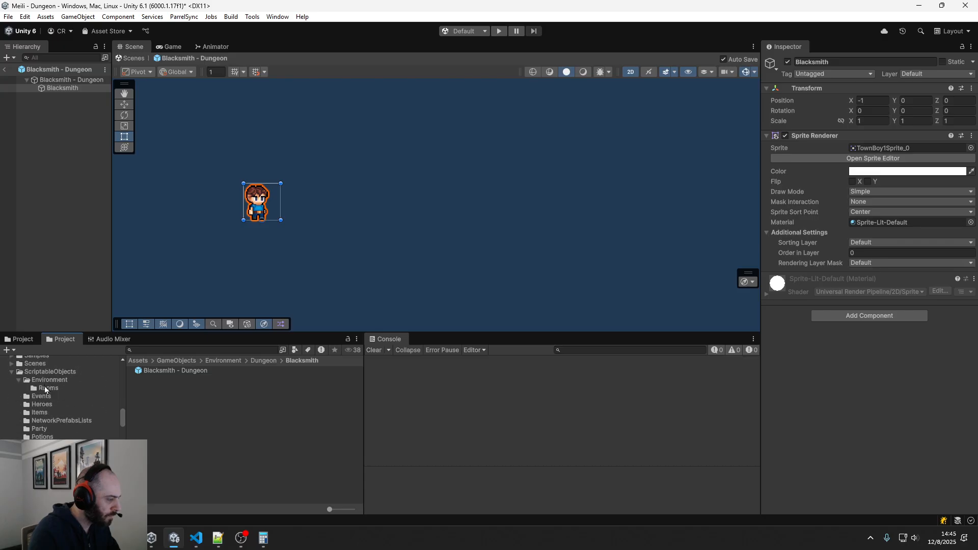
{"action": "left_click", "coordinate": [46, 389]}
{"action": "left_click", "coordinate": [195, 371]}
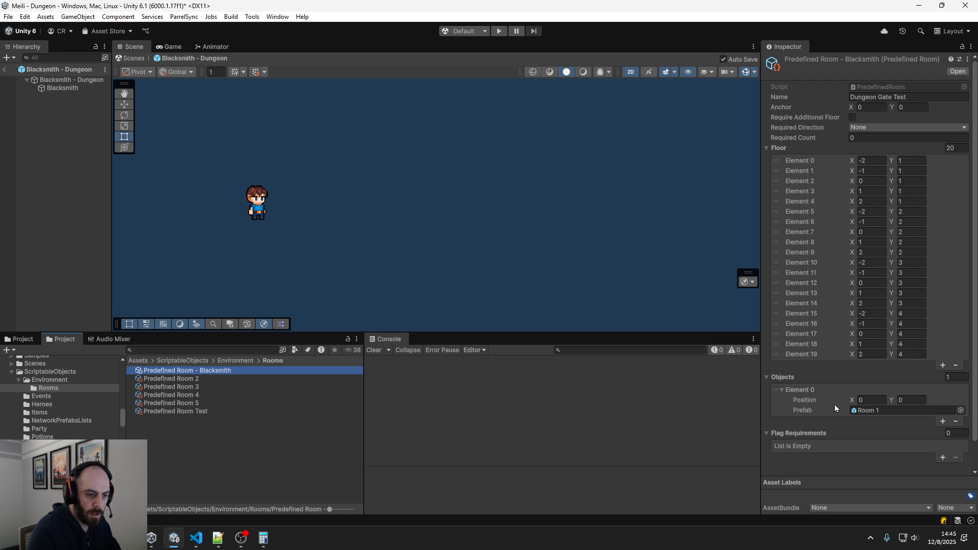
{"action": "left_click", "coordinate": [960, 410]}
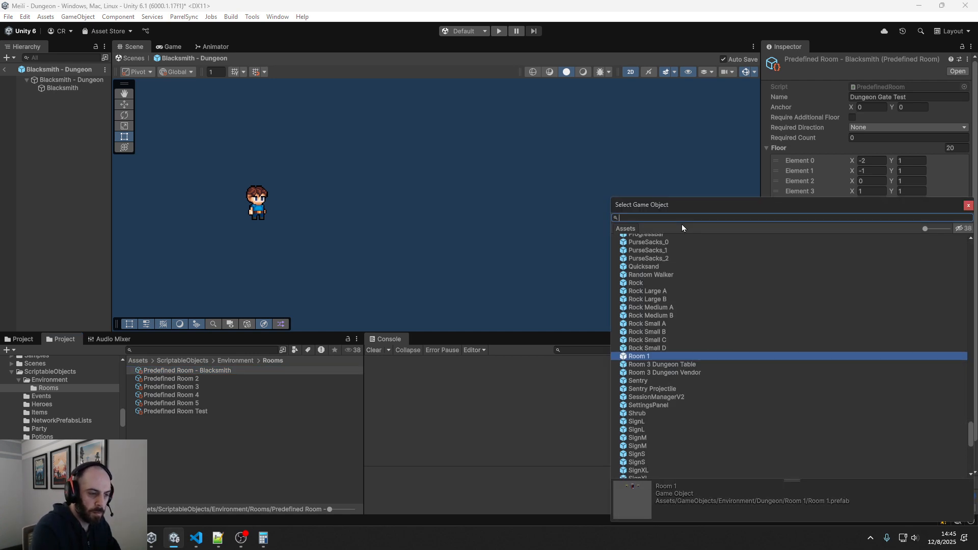
{"action": "type", "text": "blacksmith"}
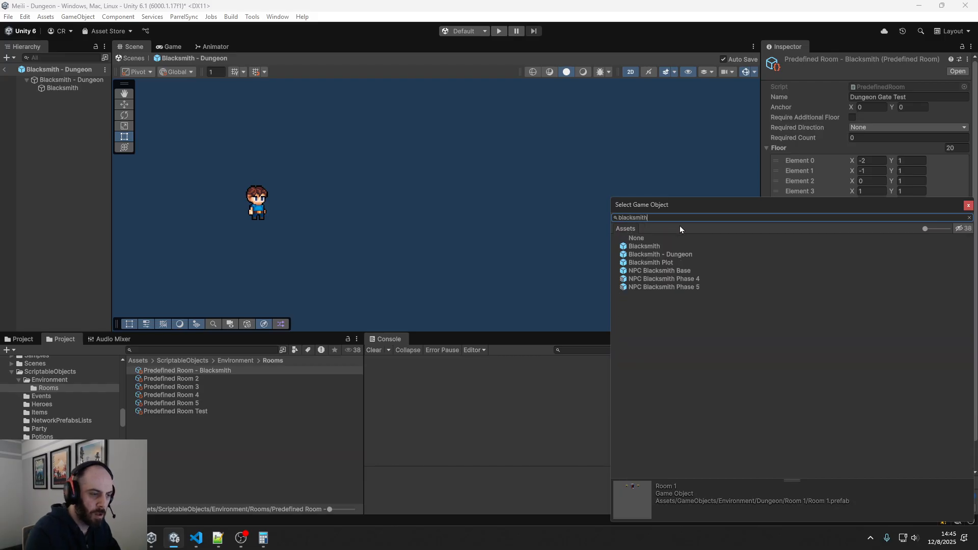
{"action": "left_click", "coordinate": [672, 255]}
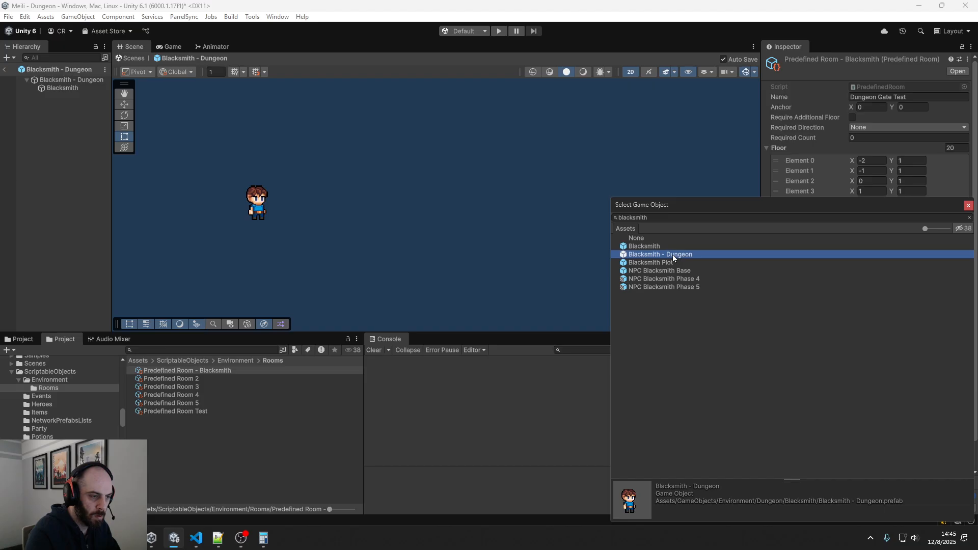
{"action": "double_click", "coordinate": [672, 255]}
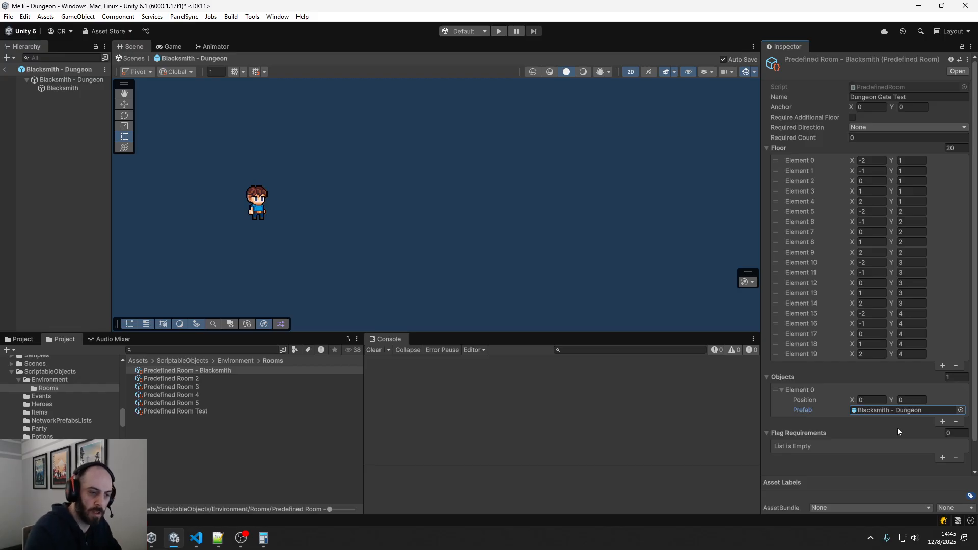
Open Predefined Room - Blacksmith in the Room Designer and erase all of its existing floor cells
{"action": "scroll", "coordinate": [894, 439], "scroll_direction": "down", "scroll_amount": 2}
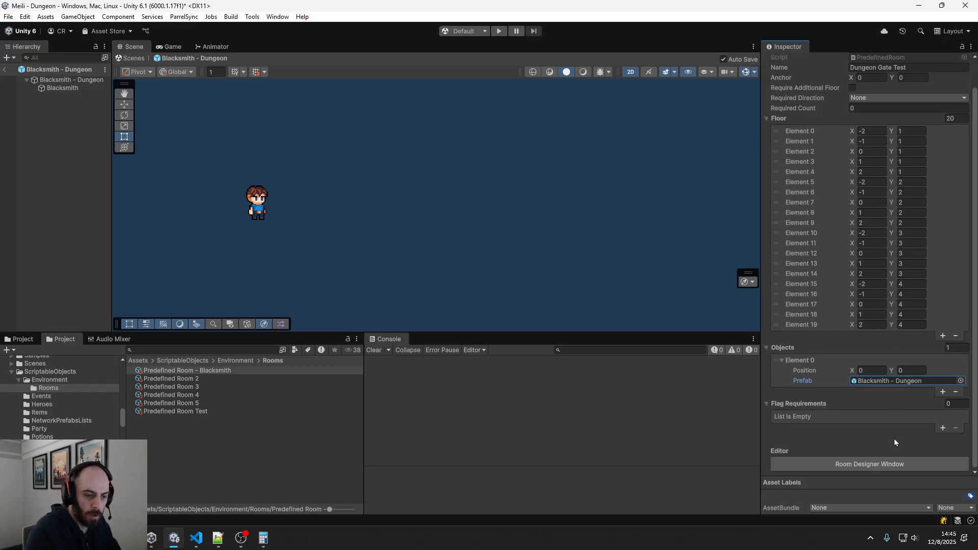
{"action": "left_click", "coordinate": [895, 464]}
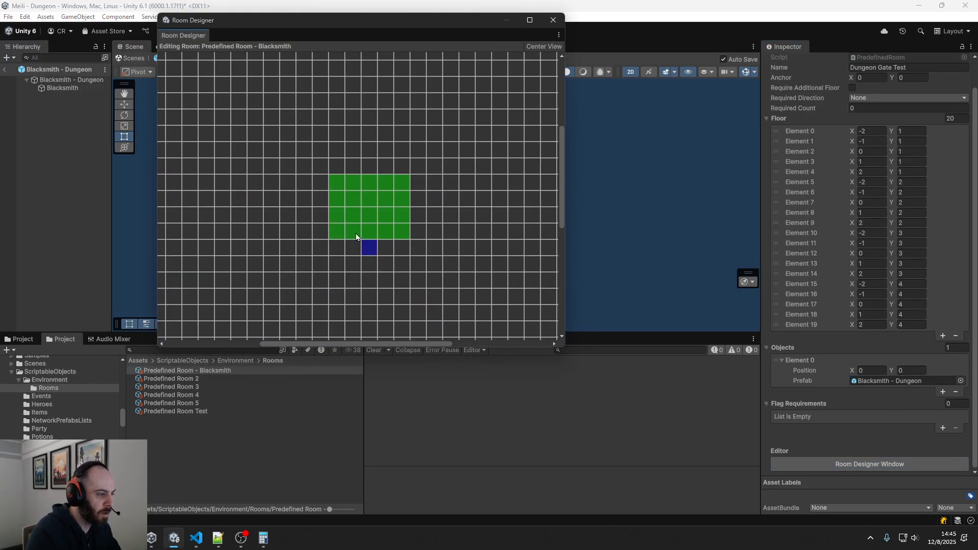
{"action": "mouse_move", "coordinate": [356, 233]}
{"action": "right_mouse_down"}
{"action": "mouse_move", "coordinate": [372, 237]}
{"action": "mouse_move", "coordinate": [375, 176]}
{"action": "right_mouse_up"}
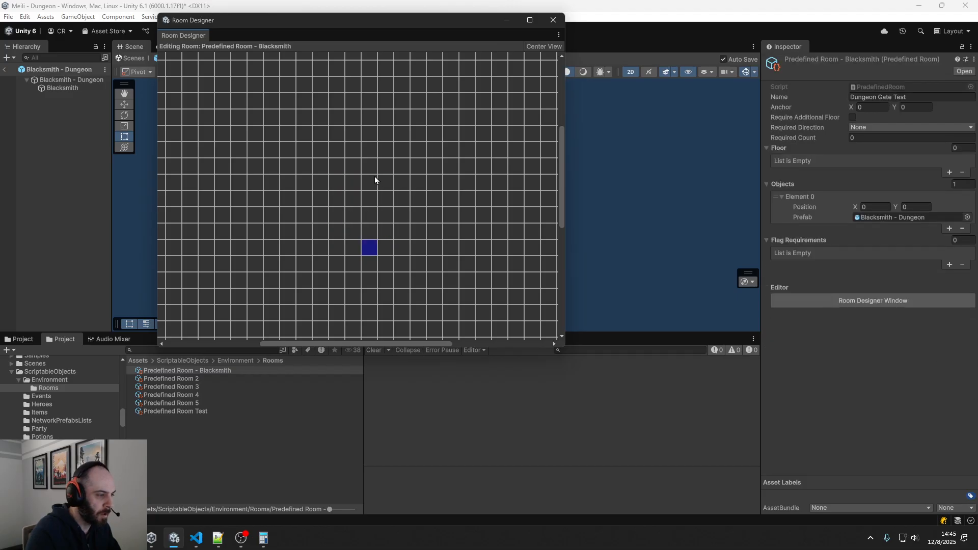
Paint floor cells at (-1, 0), (-2, 0), (-1, 1) and (-1, -1), and close the Room Designer
{"action": "left_click_drag", "start_coordinate": [353, 250], "coordinate": [341, 250]}
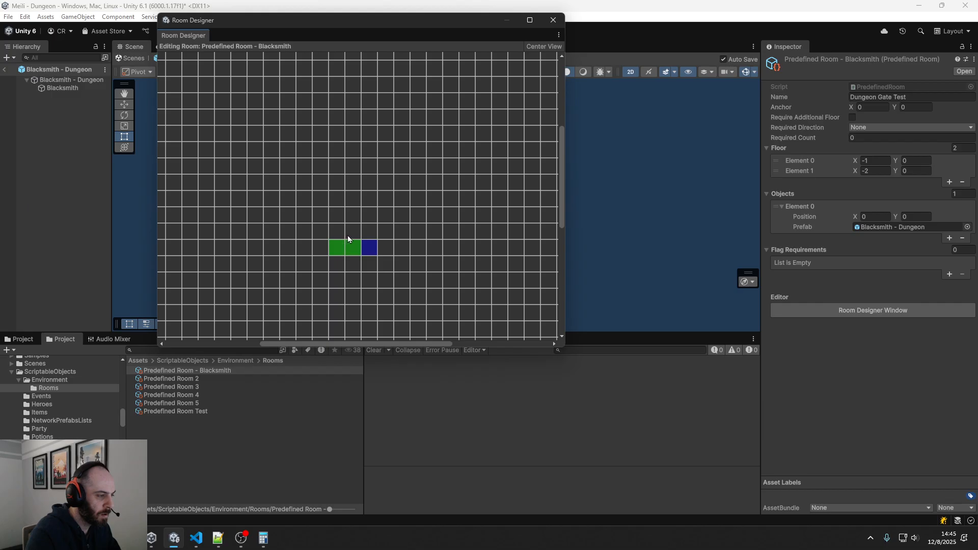
{"action": "left_click_drag", "start_coordinate": [348, 234], "coordinate": [350, 261]}
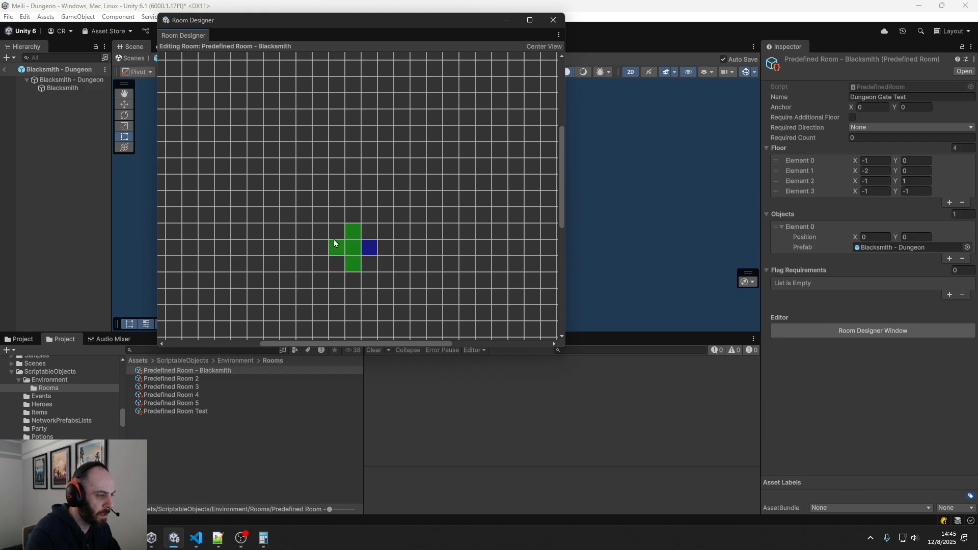
{"action": "left_click", "coordinate": [554, 21]}
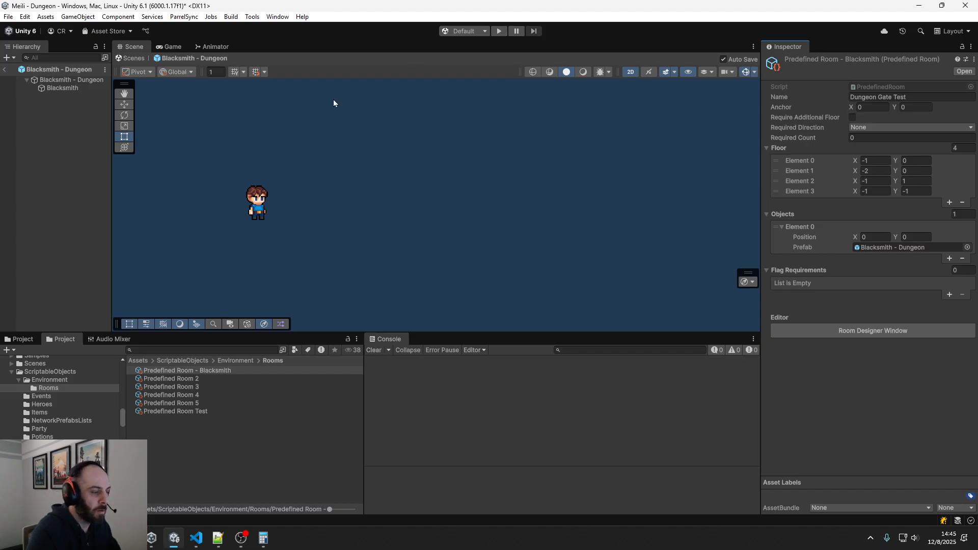
Add Predefined Room - Blacksmith as a second entry in the Predefined Rooms of the Haunted Dungeon Rooms asset
{"action": "mouse_move", "coordinate": [120, 410]}
{"action": "left_mouse_down"}
{"action": "mouse_move", "coordinate": [126, 396]}
{"action": "mouse_move", "coordinate": [124, 409]}
{"action": "left_mouse_up"}
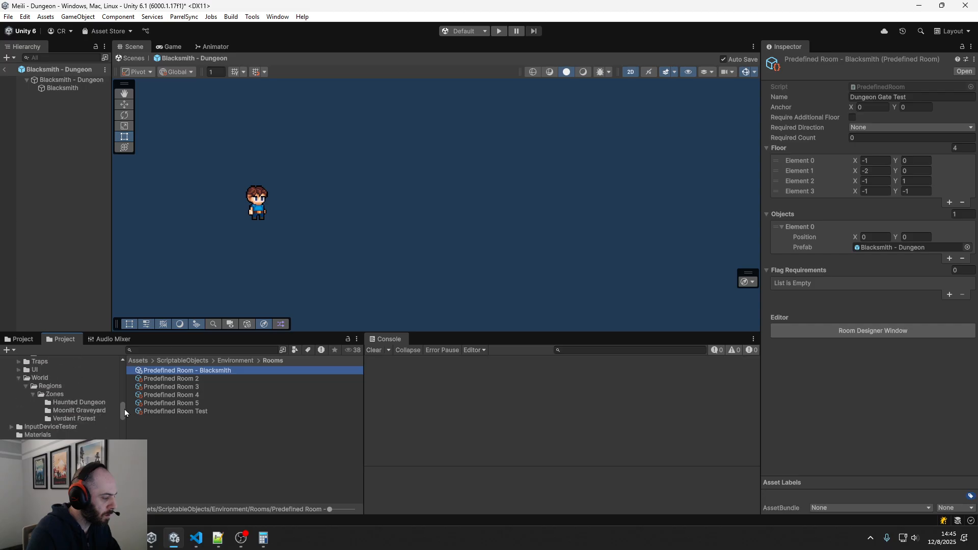
{"action": "left_click", "coordinate": [86, 402]}
{"action": "left_click", "coordinate": [193, 386]}
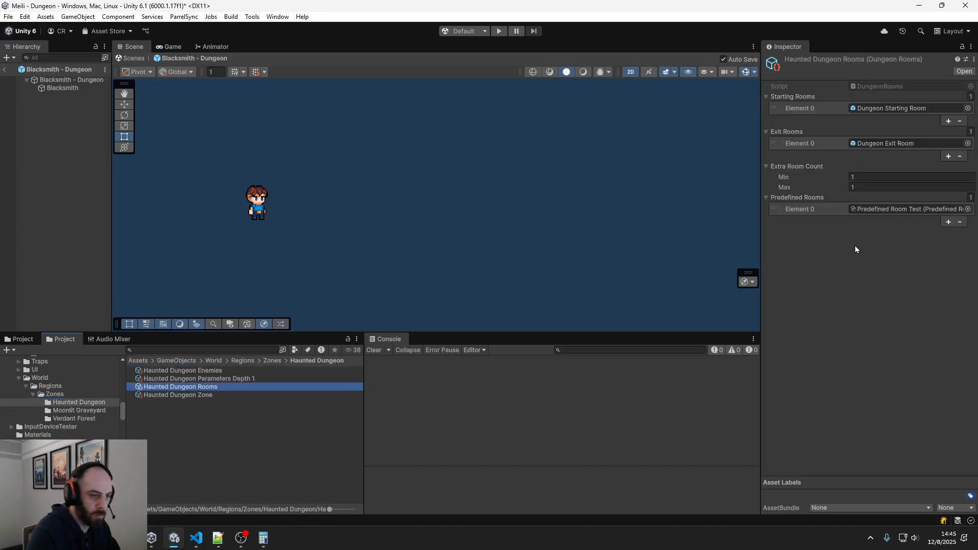
{"action": "left_click", "coordinate": [957, 223]}
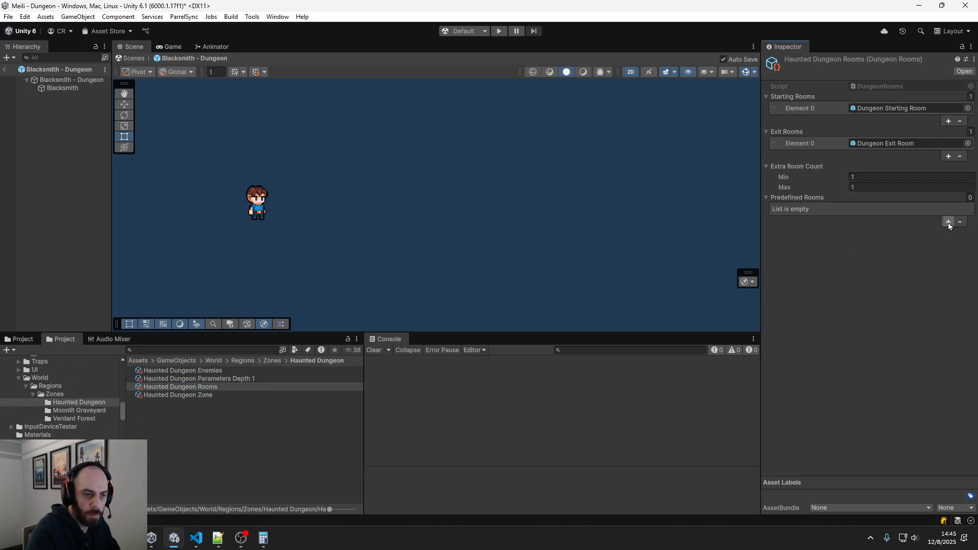
{"action": "left_click", "coordinate": [949, 223]}
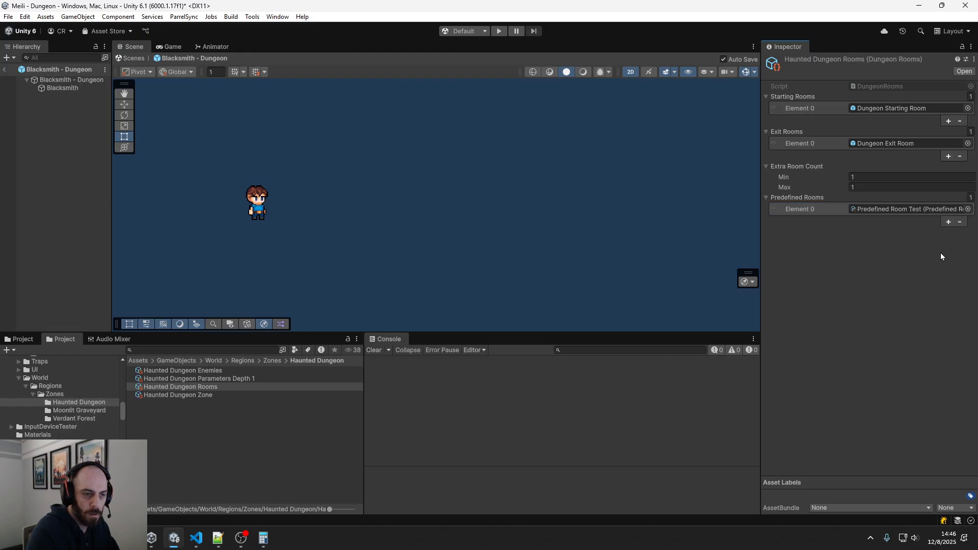
{"action": "left_click", "coordinate": [948, 222]}
{"action": "left_click", "coordinate": [969, 220]}
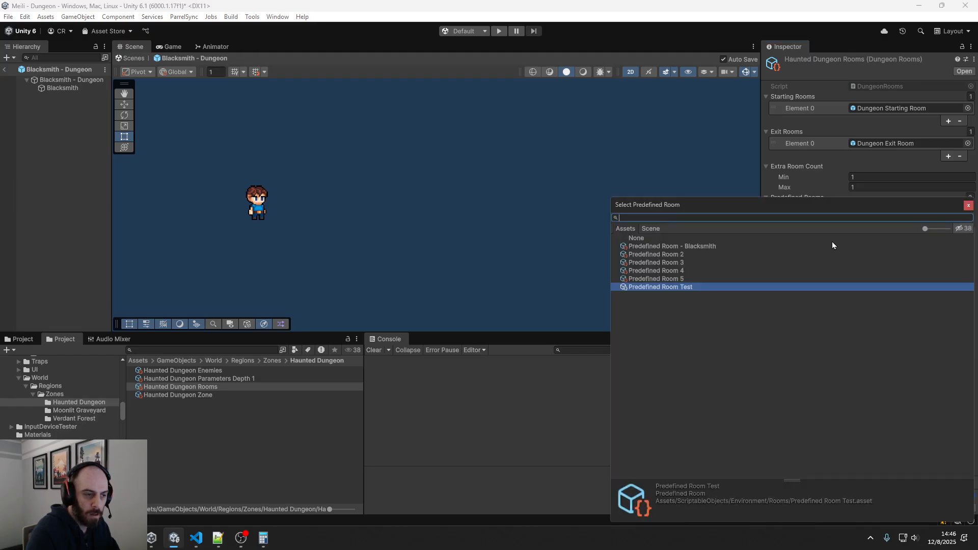
{"action": "double_click", "coordinate": [704, 246]}
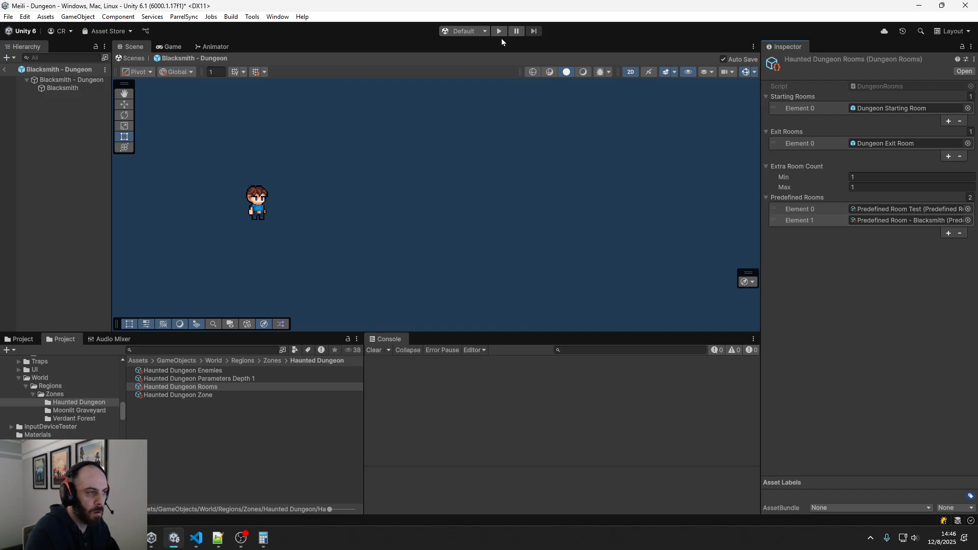
Play-test the dungeon, read the details of the first logged console exception, and stop the game
{"action": "left_click", "coordinate": [499, 31]}
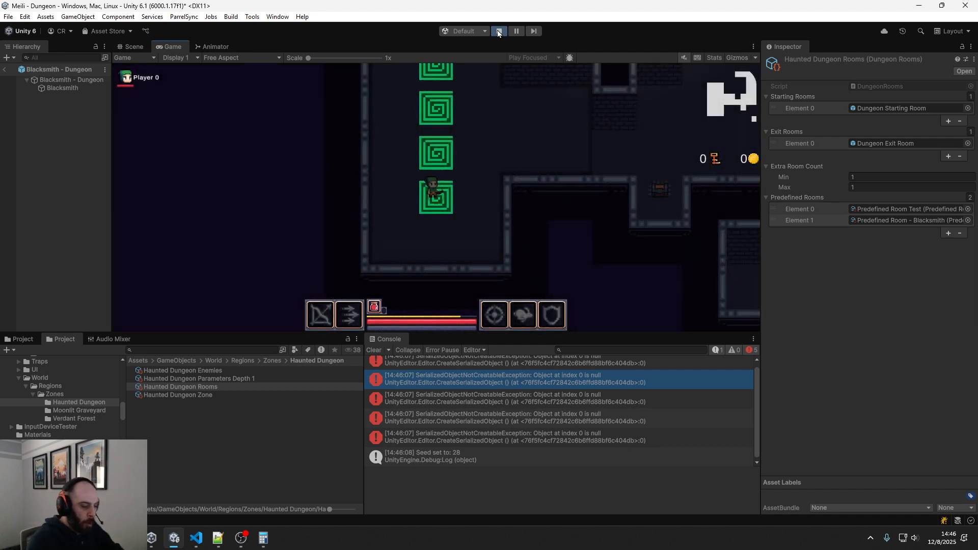
{"action": "left_click", "coordinate": [474, 383]}
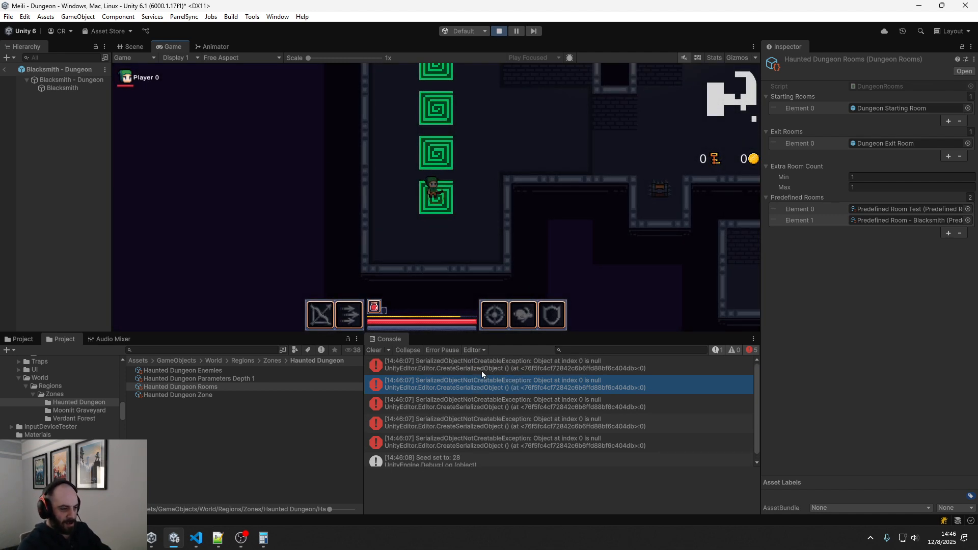
{"action": "left_click", "coordinate": [482, 371]}
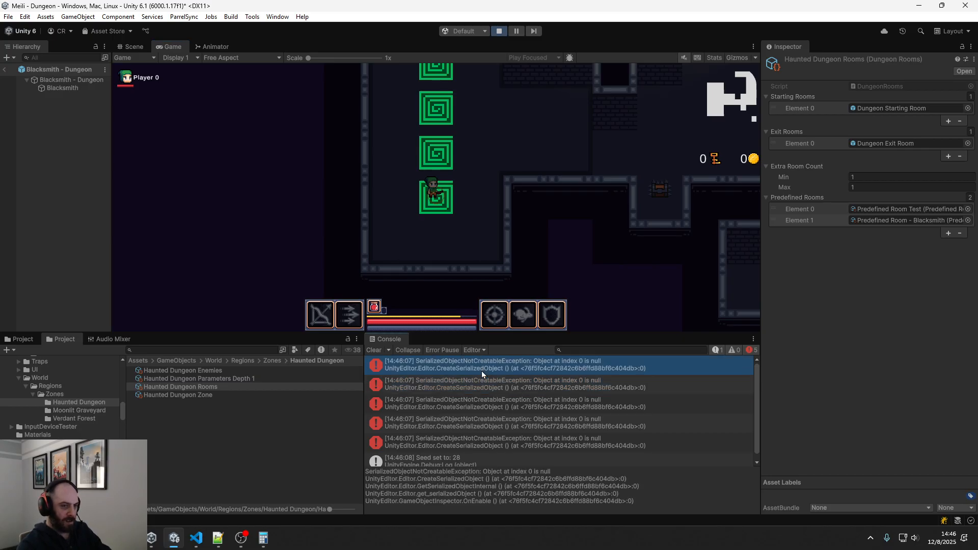
{"action": "left_click", "coordinate": [499, 31]}
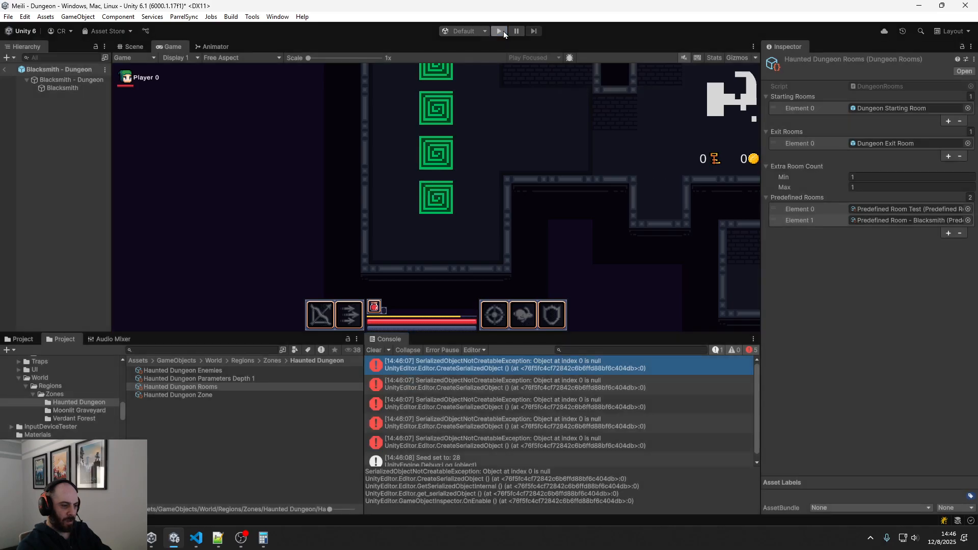
Examine the stack trace of each logged SerializedObjectNotCreatableException in the console
{"action": "left_click", "coordinate": [550, 366]}
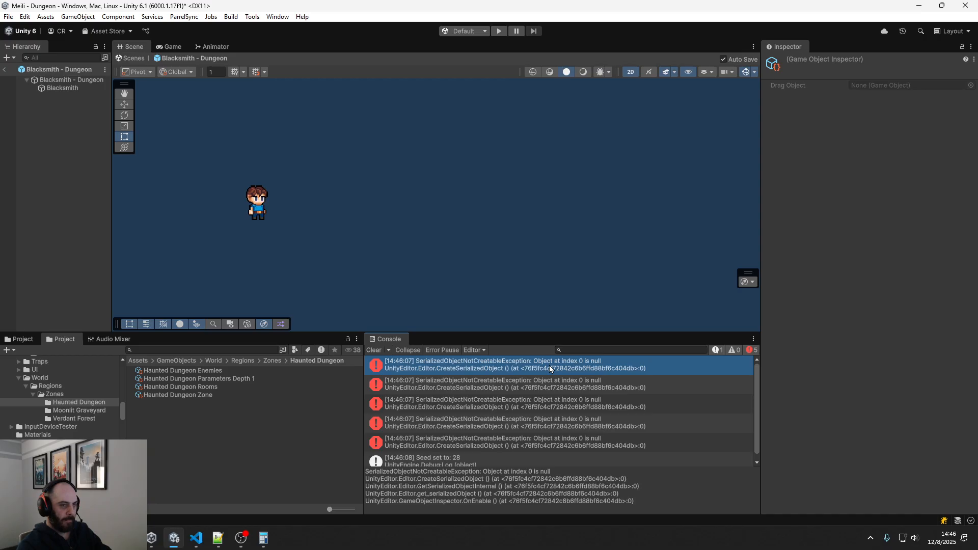
{"action": "left_click", "coordinate": [546, 385]}
{"action": "left_click", "coordinate": [543, 405]}
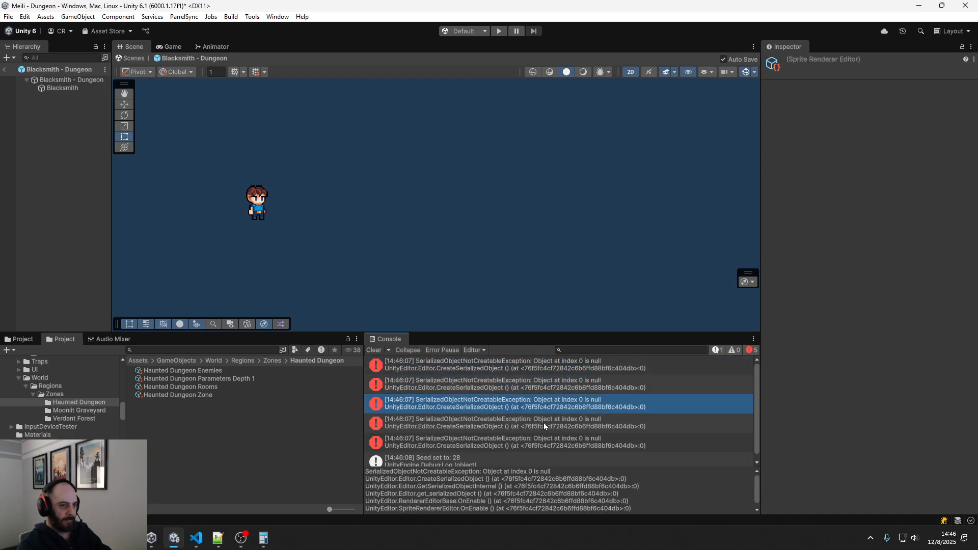
{"action": "left_click", "coordinate": [543, 423]}
{"action": "left_click", "coordinate": [543, 441]}
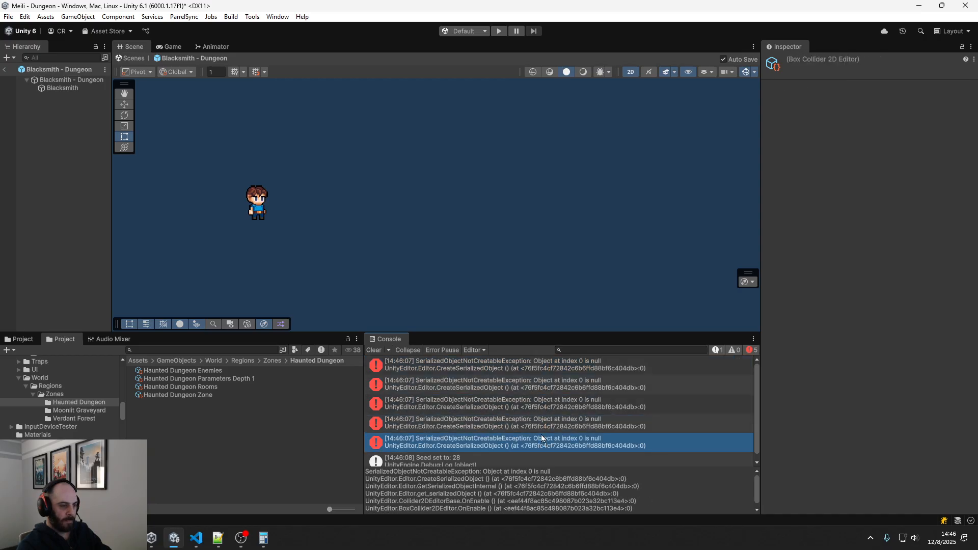
{"action": "scroll", "coordinate": [532, 438], "scroll_direction": "down", "scroll_amount": 1}
{"action": "scroll", "coordinate": [452, 413], "scroll_direction": "up", "scroll_amount": 1}
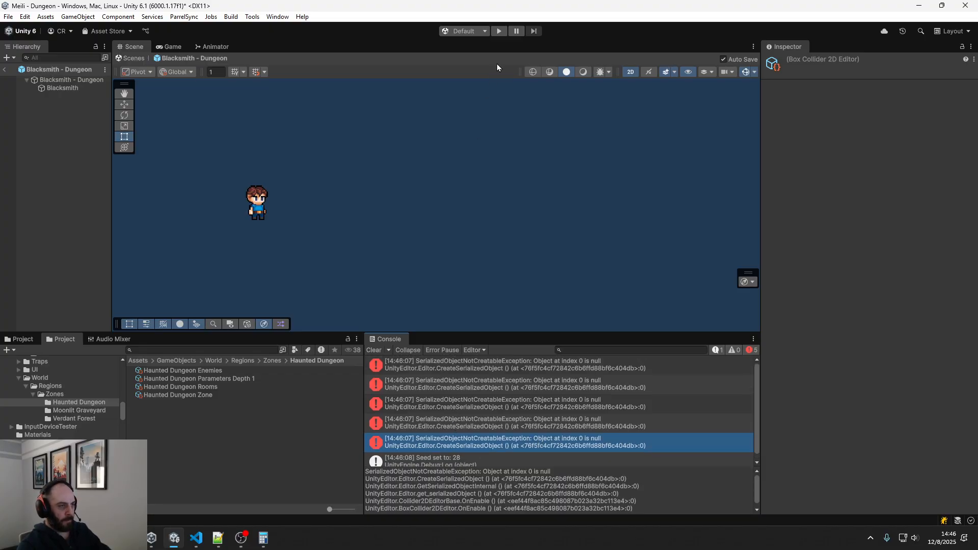
Run the dungeon again, check the first console exception, and exit the Blacksmith - Dungeon prefab to the running scene
{"action": "left_click", "coordinate": [499, 34]}
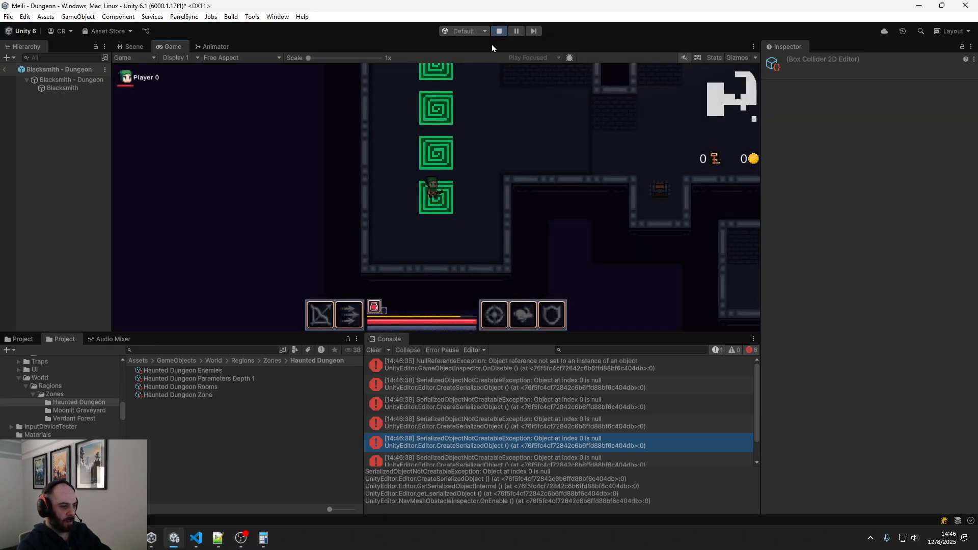
{"action": "left_click", "coordinate": [467, 366]}
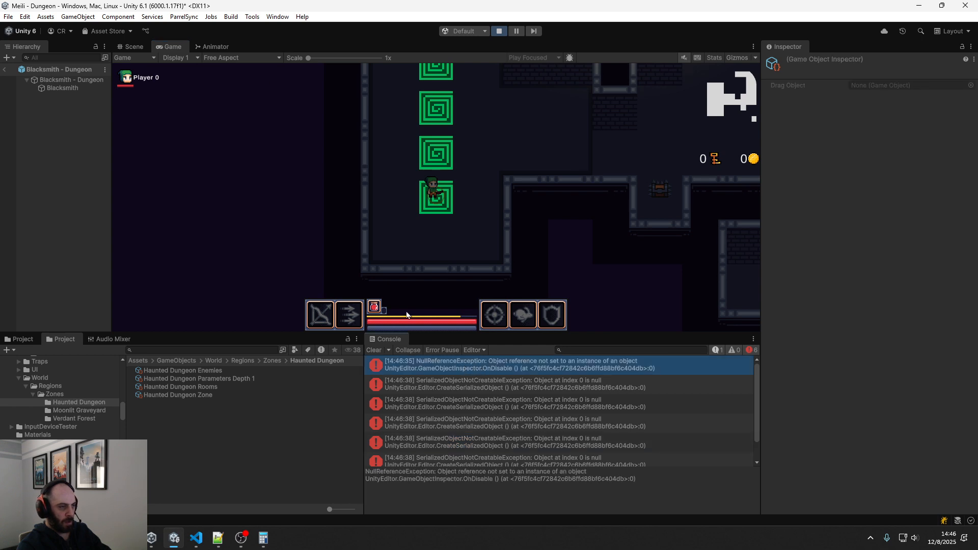
{"action": "left_click", "coordinate": [134, 47]}
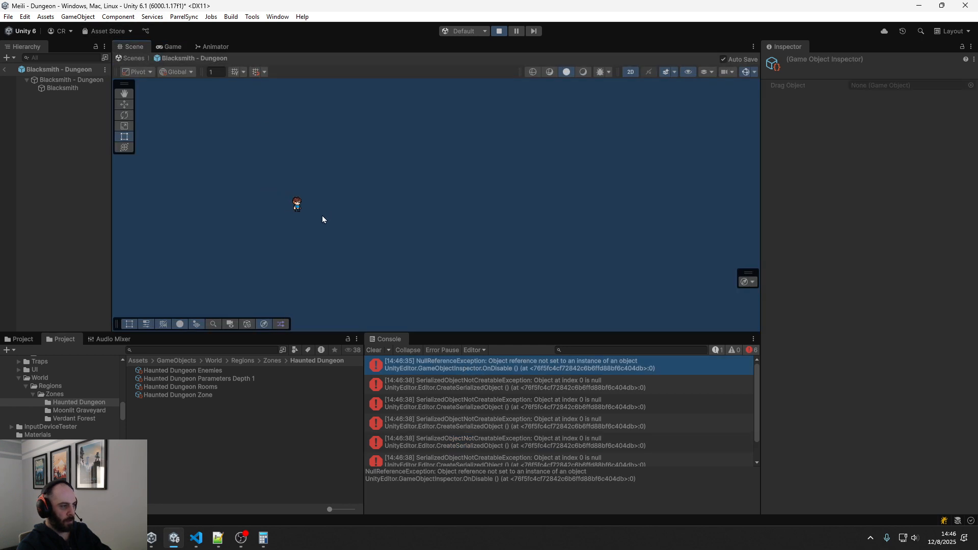
{"action": "left_click", "coordinate": [4, 69]}
Examine the generated dungeon layout in the scene for the blacksmith room, check the console log, and stop the game
{"action": "scroll", "coordinate": [224, 204], "scroll_direction": "down", "scroll_amount": 5}
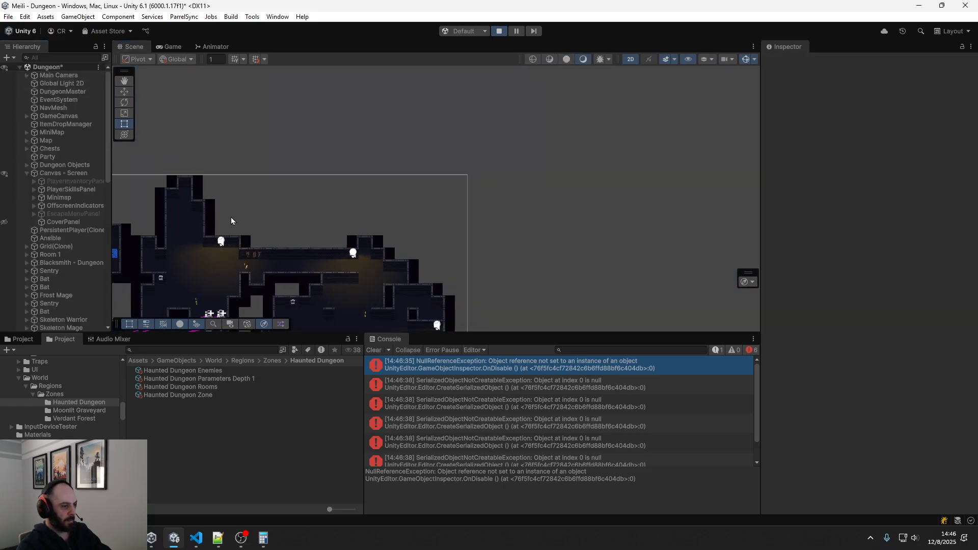
{"action": "middle_click_drag", "start_coordinate": [231, 229], "coordinate": [412, 121]}
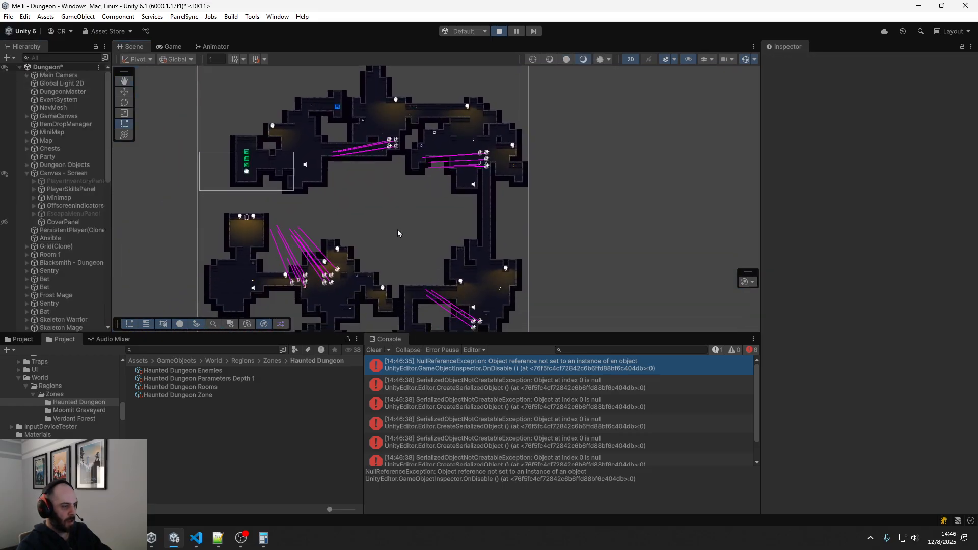
{"action": "middle_click_drag", "start_coordinate": [397, 229], "coordinate": [474, 138]}
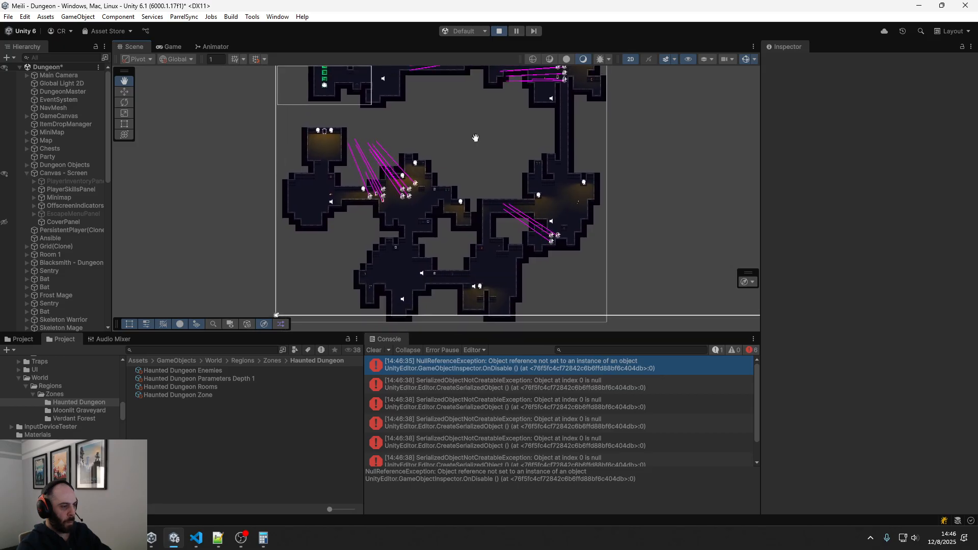
{"action": "scroll", "coordinate": [412, 281], "scroll_direction": "up", "scroll_amount": 5}
{"action": "scroll", "coordinate": [397, 286], "scroll_direction": "up", "scroll_amount": 5}
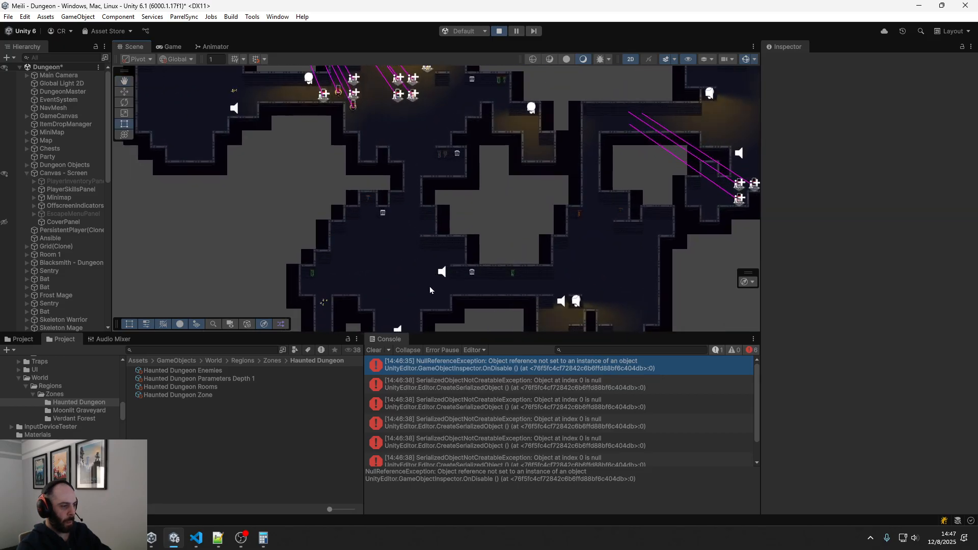
{"action": "middle_click_drag", "start_coordinate": [427, 284], "coordinate": [273, 135]}
{"action": "scroll", "coordinate": [510, 419], "scroll_direction": "down", "scroll_amount": 2}
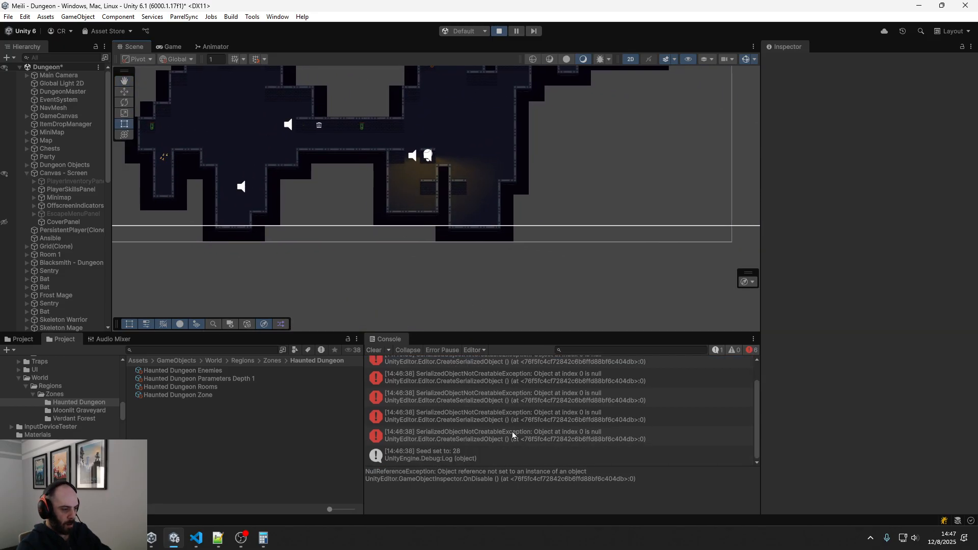
{"action": "scroll", "coordinate": [512, 432], "scroll_direction": "up", "scroll_amount": 2}
{"action": "left_click", "coordinate": [499, 31]}
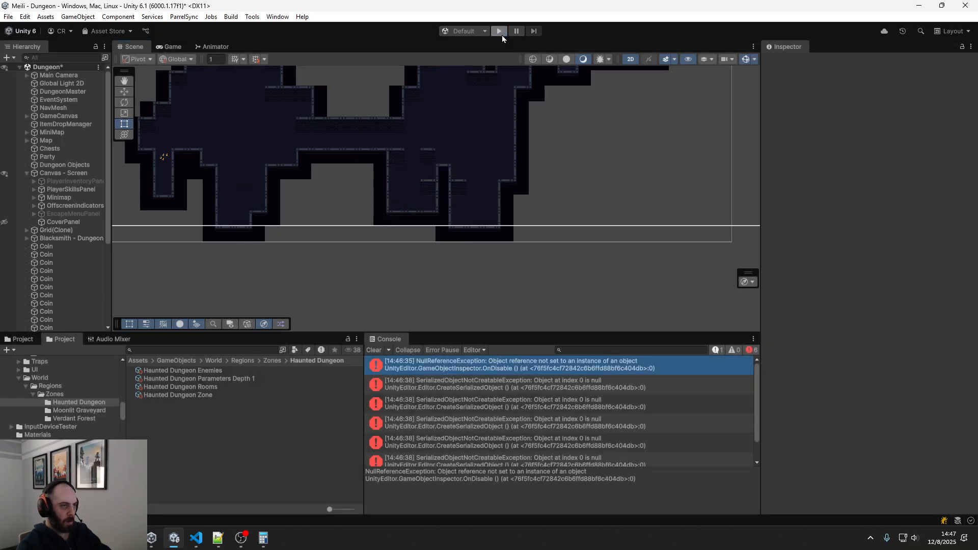
Set the Extra Room Count of Haunted Dungeon Rooms to Min 2 and Max 2, and save the changes
{"action": "left_click", "coordinate": [191, 387]}
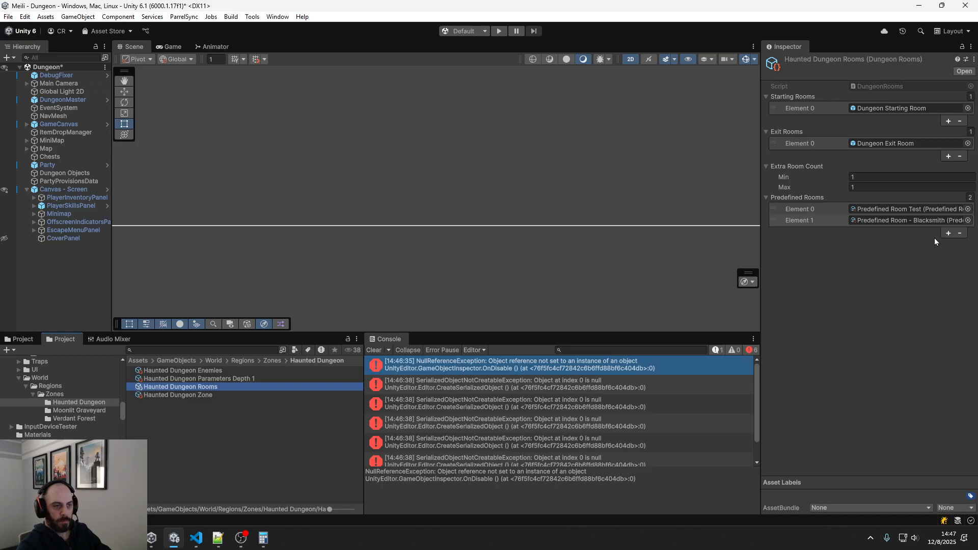
{"action": "left_click", "coordinate": [864, 178]}
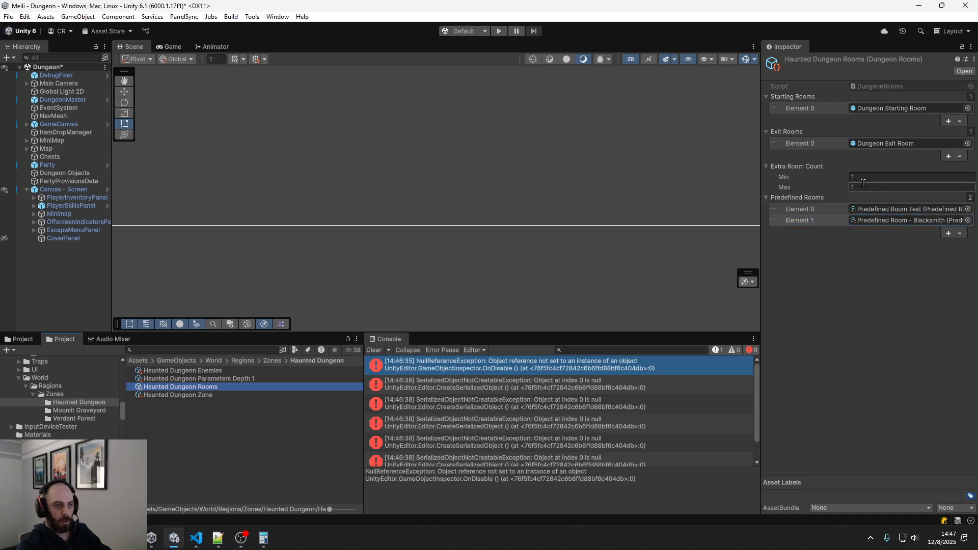
{"action": "type", "text": "2"}
{"action": "key", "text": "Tab"}
{"action": "type", "text": "2"}
{"action": "left_click", "coordinate": [873, 274]}
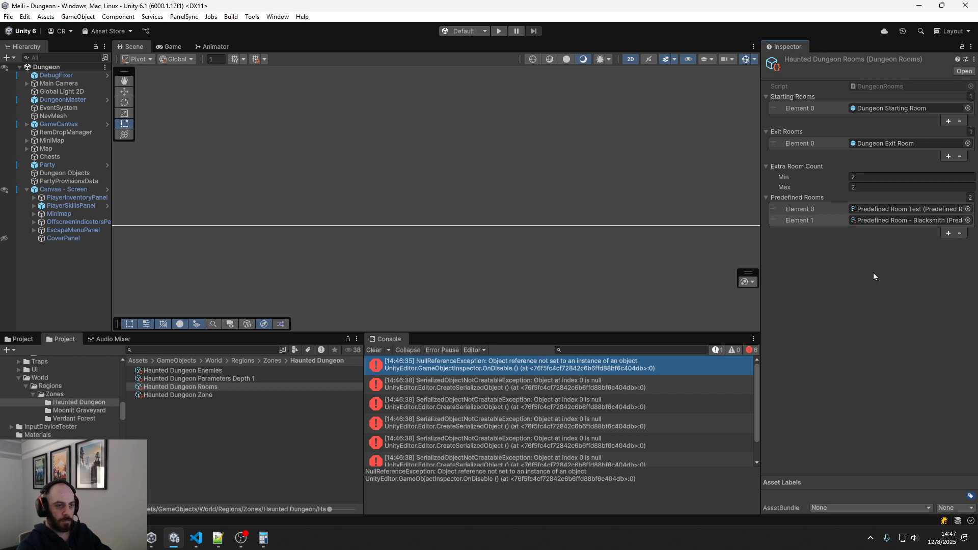
Open Predefined Room - Blacksmith from the Predefined Rooms entries and set its Name to Dungeon Blacksmith
{"action": "left_click", "coordinate": [893, 218]}
{"action": "left_click", "coordinate": [895, 209]}
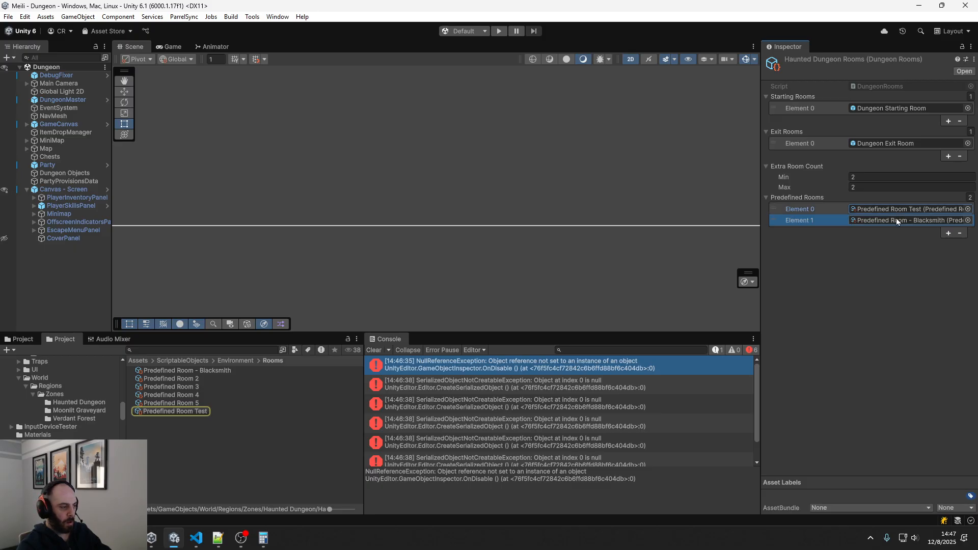
{"action": "double_click", "coordinate": [896, 218]}
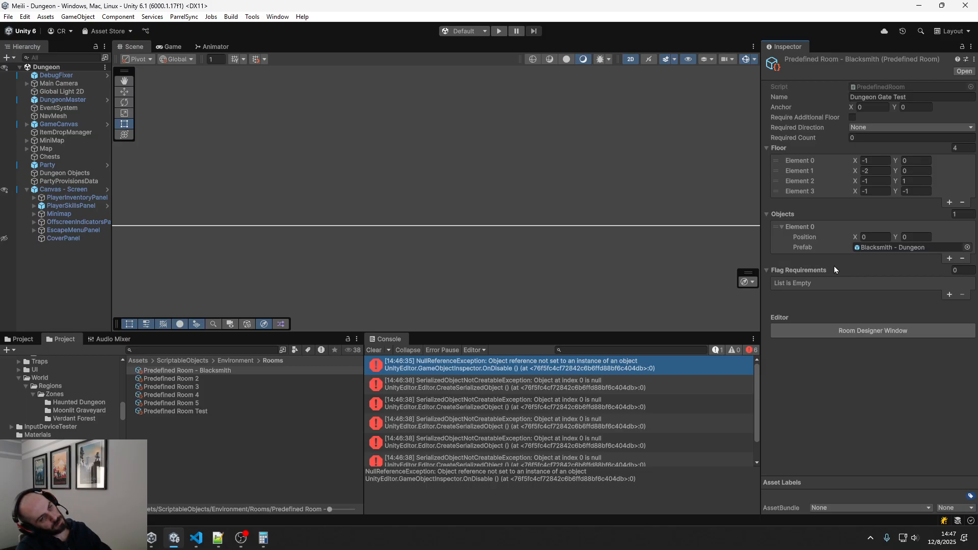
{"action": "left_click", "coordinate": [925, 96]}
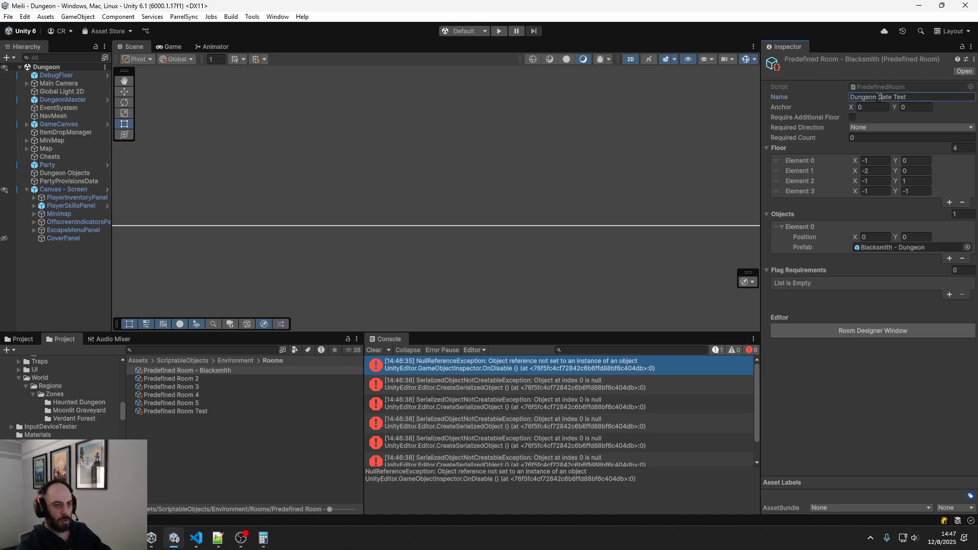
{"action": "key", "text": "BackSpace"}
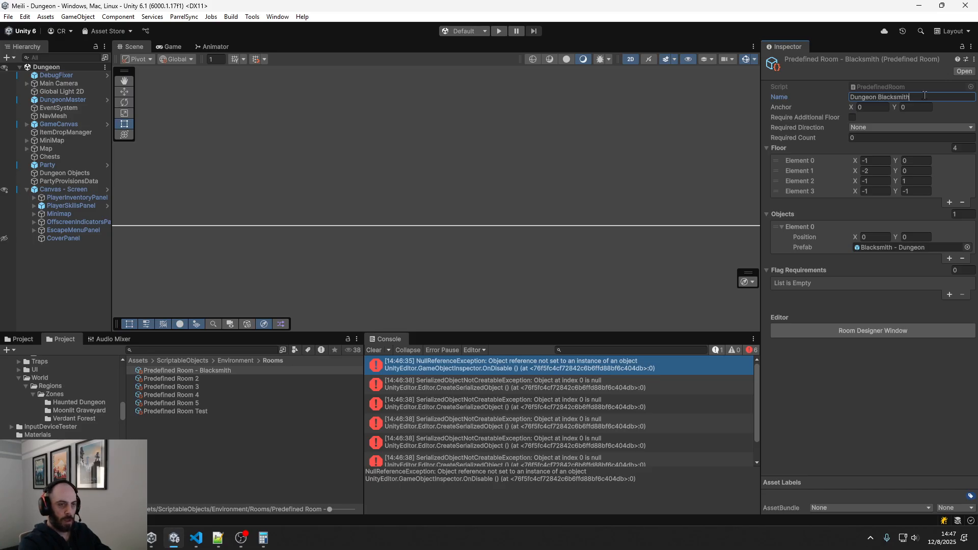
Play-test the dungeon with the updated room settings, review the console log, and stop the game
{"action": "left_click", "coordinate": [499, 31]}
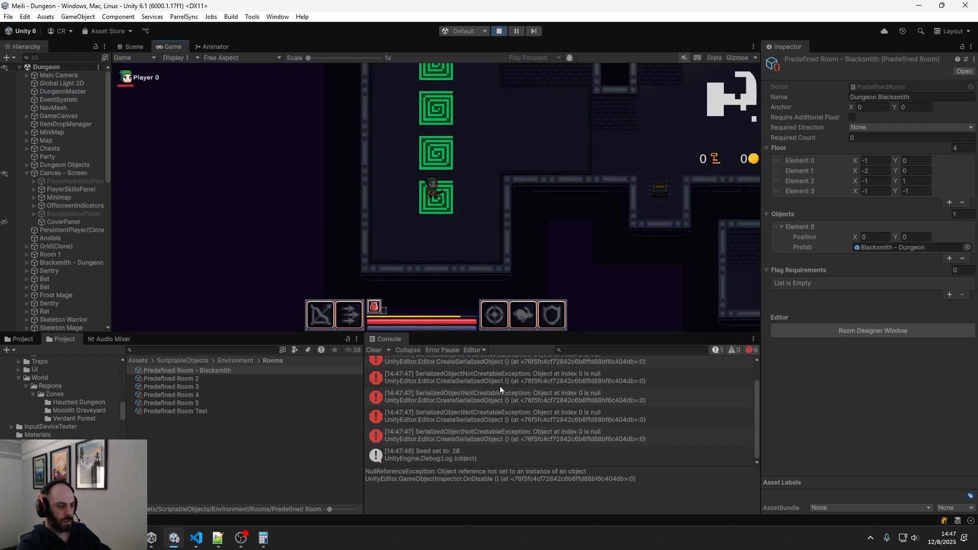
{"action": "scroll", "coordinate": [500, 386], "scroll_direction": "up", "scroll_amount": 2}
{"action": "left_click", "coordinate": [499, 31]}
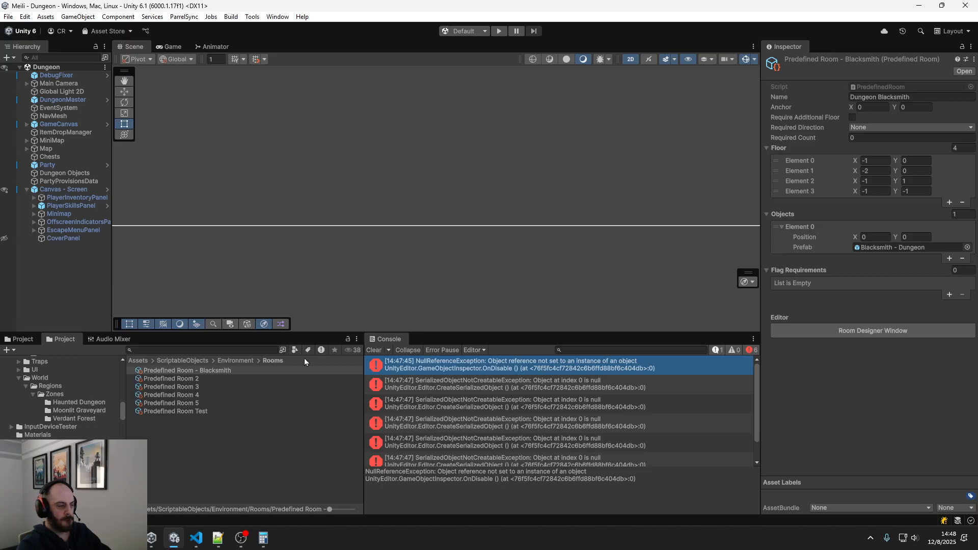
Remove Predefined Room - Blacksmith from the Predefined Rooms of Haunted Dungeon Rooms
{"action": "left_click", "coordinate": [91, 404]}
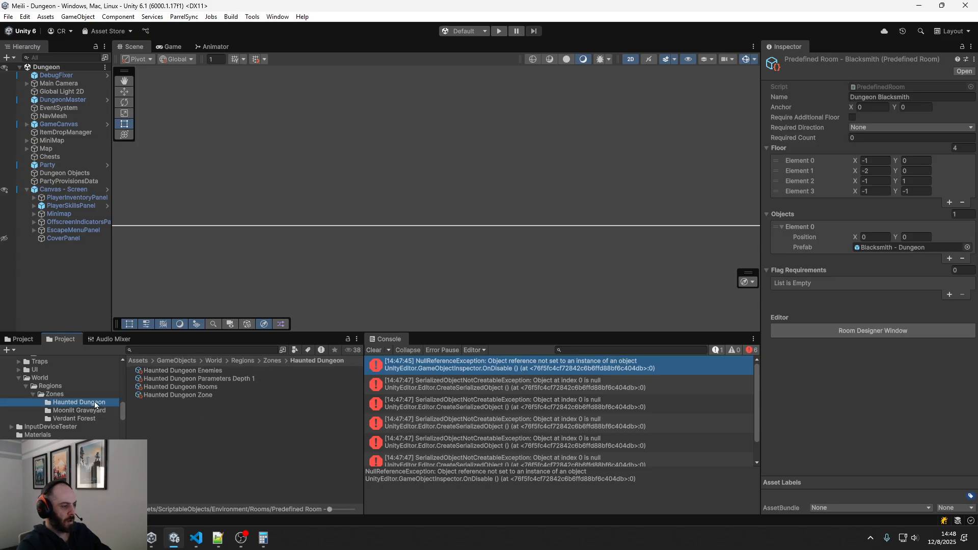
{"action": "left_click", "coordinate": [201, 388]}
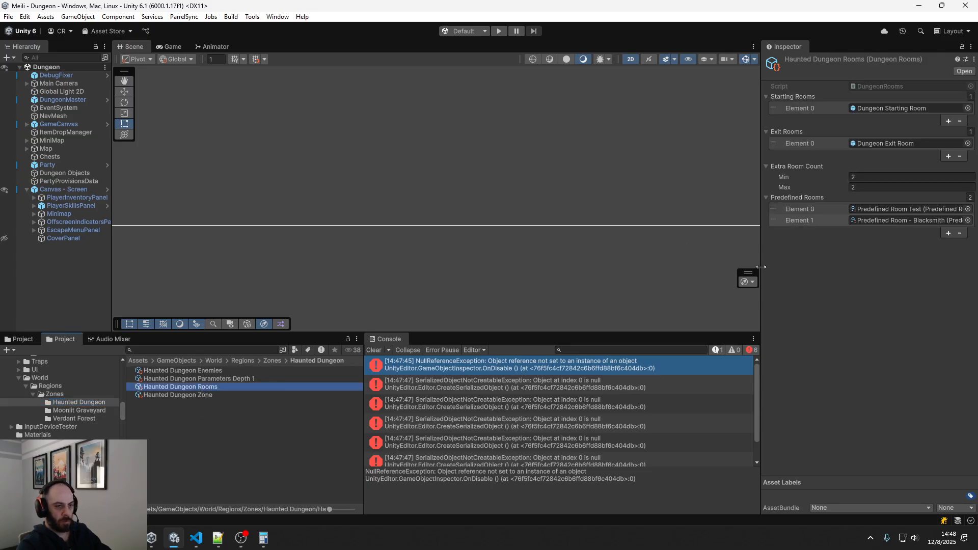
{"action": "left_click", "coordinate": [894, 223]}
{"action": "left_click", "coordinate": [964, 234]}
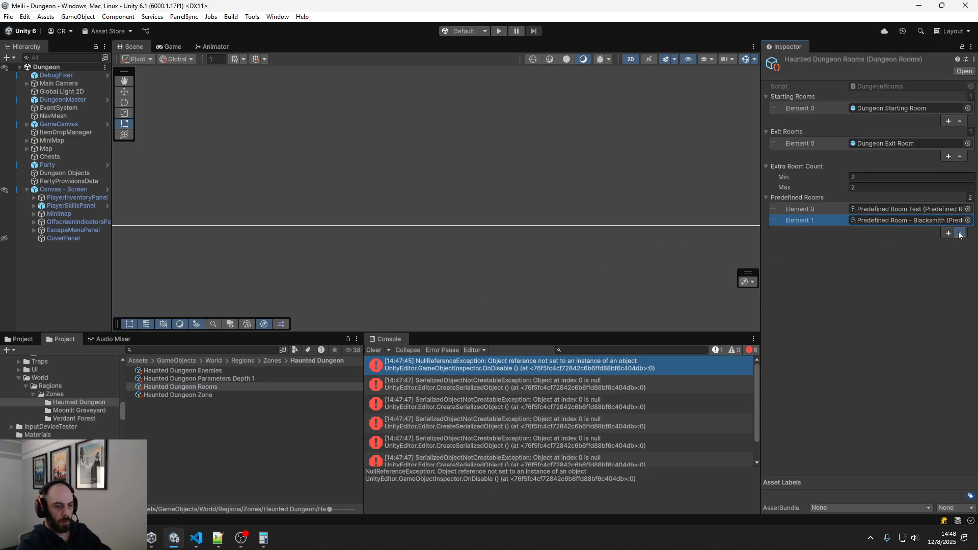
Set the Extra Room Count of Haunted Dungeon Rooms to Min 1 and Max 1
{"action": "left_click", "coordinate": [862, 177]}
{"action": "key", "text": "BackSpace"}
{"action": "type", "text": "1"}
{"action": "left_click", "coordinate": [851, 274]}
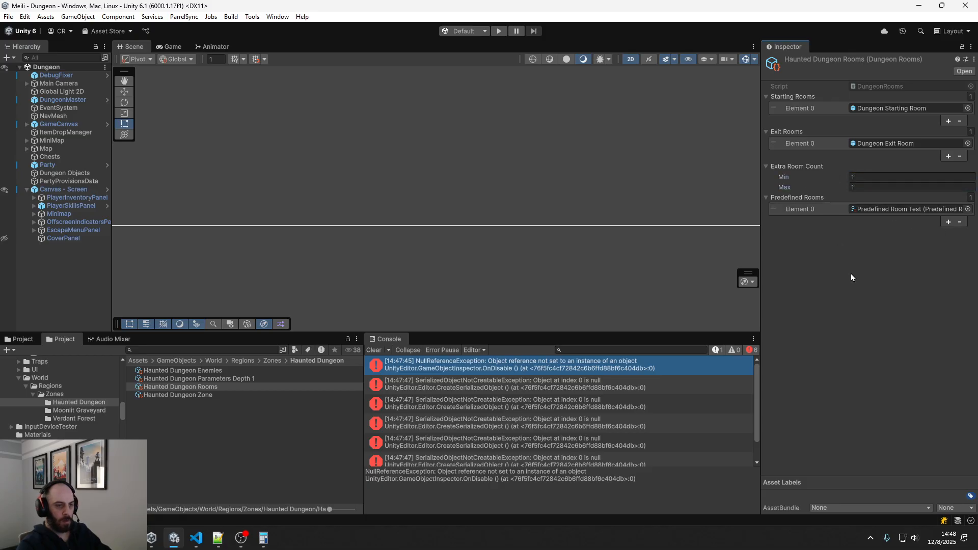
Play-test the dungeon twice with the reduced room settings, clearing the console between runs, and stop the game
{"action": "left_click", "coordinate": [500, 31]}
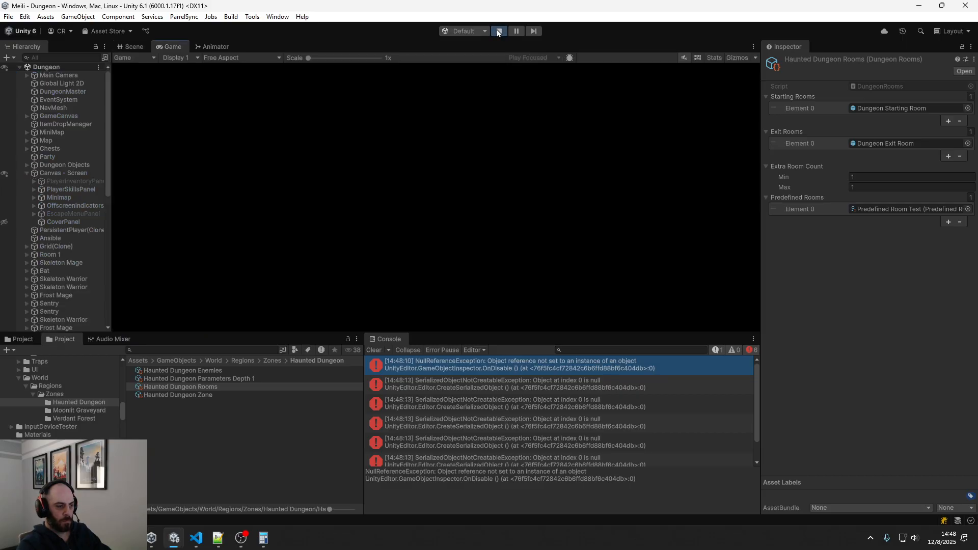
{"action": "left_click", "coordinate": [372, 351]}
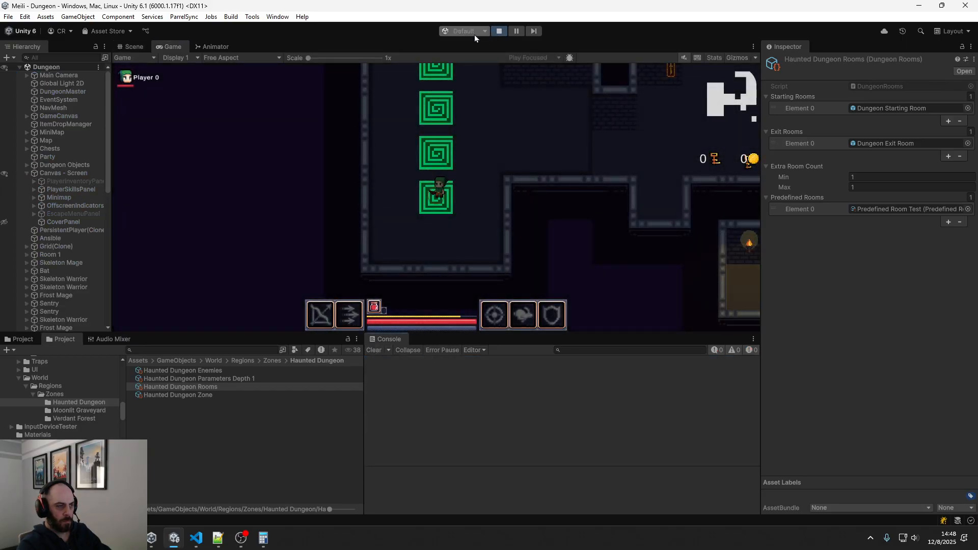
{"action": "left_click", "coordinate": [500, 31]}
{"action": "left_click", "coordinate": [502, 32]}
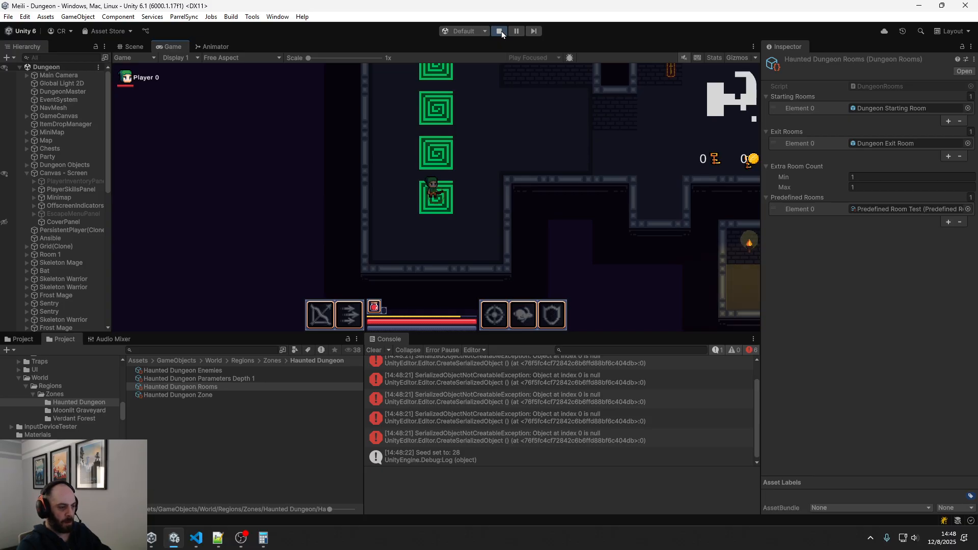
{"action": "left_click", "coordinate": [500, 31]}
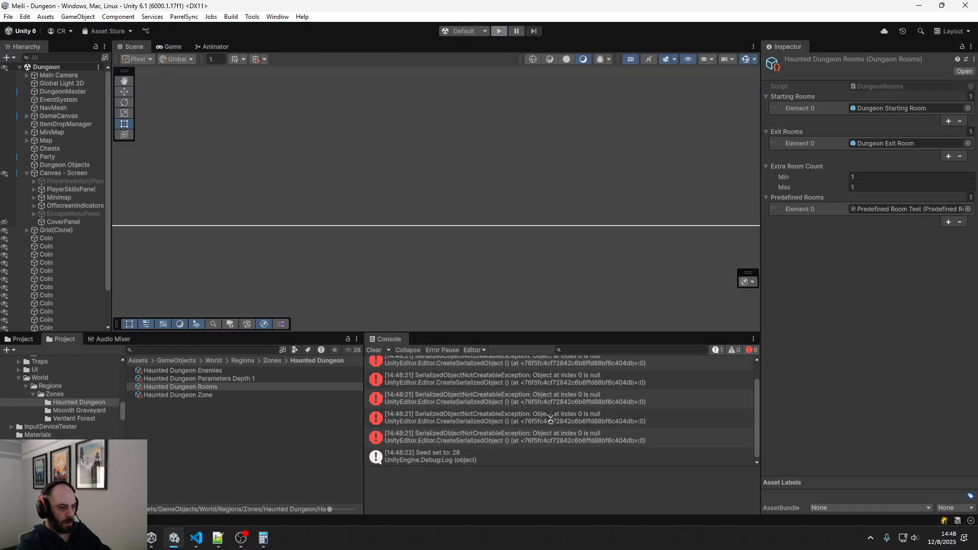
Examine the stack traces of the NullReferenceException and SerializedObjectNotCreatableException entries in the console
{"action": "scroll", "coordinate": [525, 416], "scroll_direction": "up", "scroll_amount": 1}
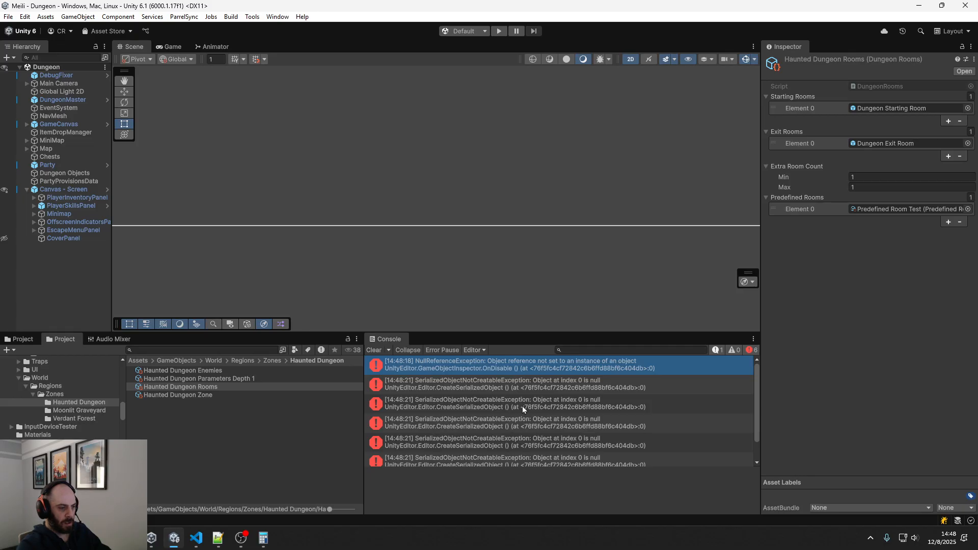
{"action": "left_click", "coordinate": [499, 367]}
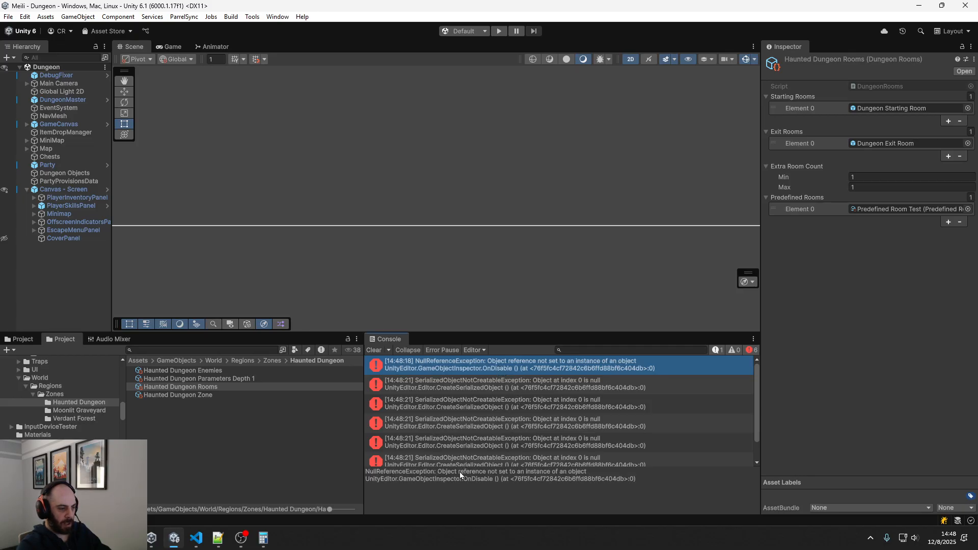
{"action": "mouse_move", "coordinate": [460, 470]}
{"action": "left_mouse_down"}
{"action": "mouse_move", "coordinate": [459, 423]}
{"action": "mouse_move", "coordinate": [459, 453]}
{"action": "left_mouse_up"}
{"action": "left_click", "coordinate": [467, 388]}
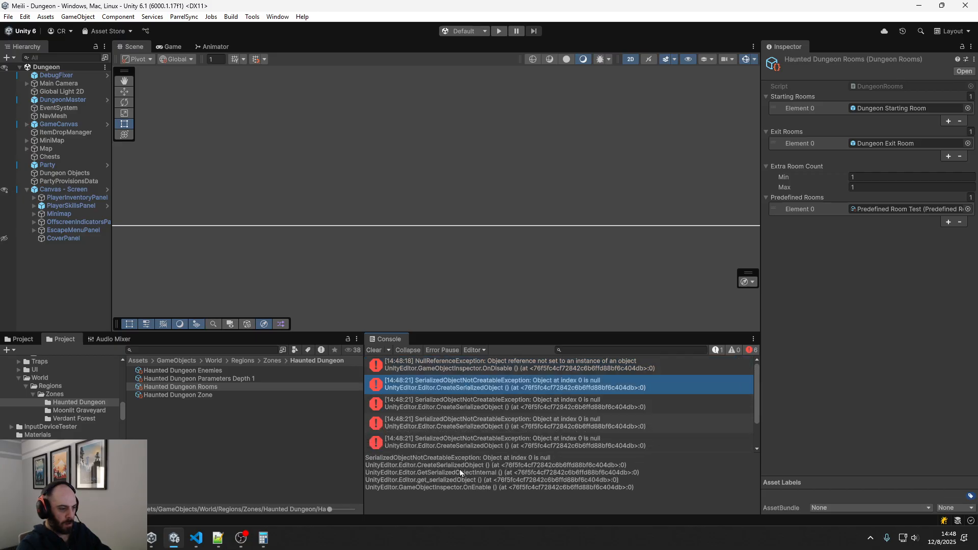
{"action": "left_click", "coordinate": [463, 407]}
{"action": "left_click", "coordinate": [468, 425]}
{"action": "scroll", "coordinate": [469, 425], "scroll_direction": "down", "scroll_amount": 1}
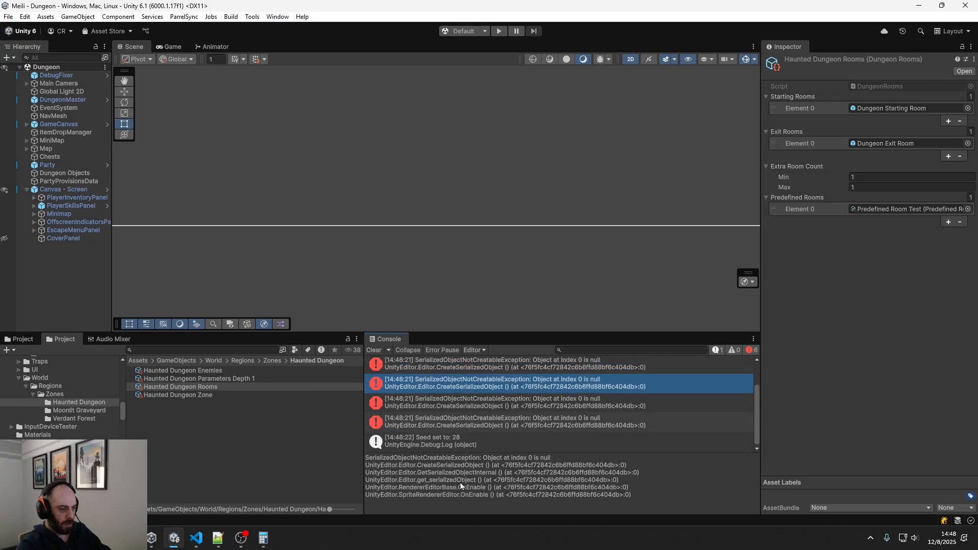
{"action": "left_click", "coordinate": [467, 409]}
{"action": "left_click", "coordinate": [461, 422]}
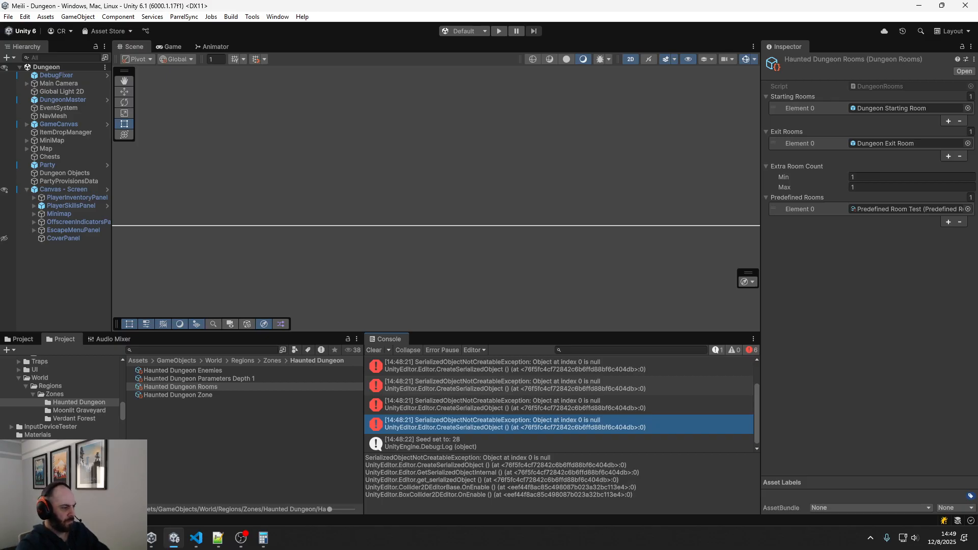
Open the ScriptableObjects Environment Rooms folder and compare the settings of Predefined Room - Blacksmith, Predefined Room 5 and Predefined Room Test
{"action": "scroll", "coordinate": [56, 392], "scroll_direction": "down", "scroll_amount": 3}
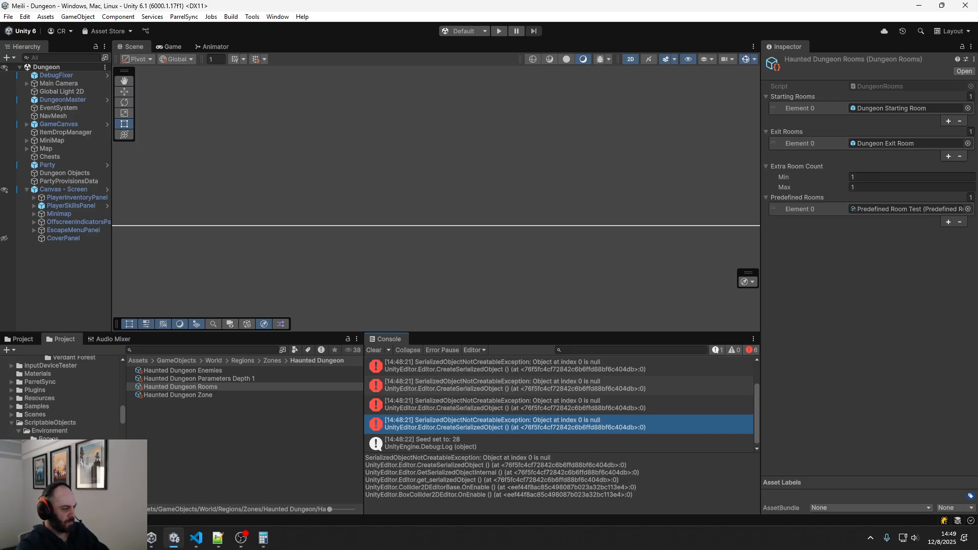
{"action": "left_click", "coordinate": [51, 438]}
{"action": "left_click", "coordinate": [197, 371]}
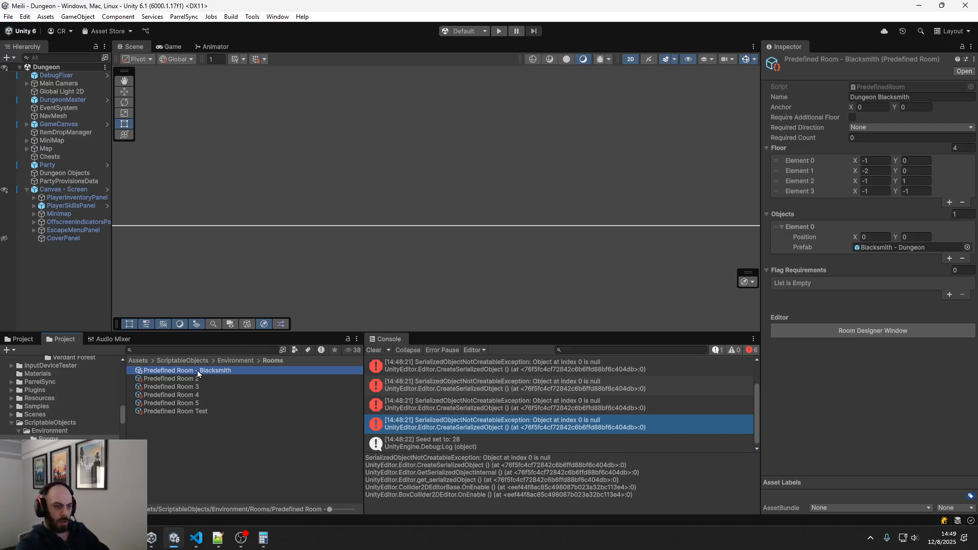
{"action": "left_click", "coordinate": [184, 407]}
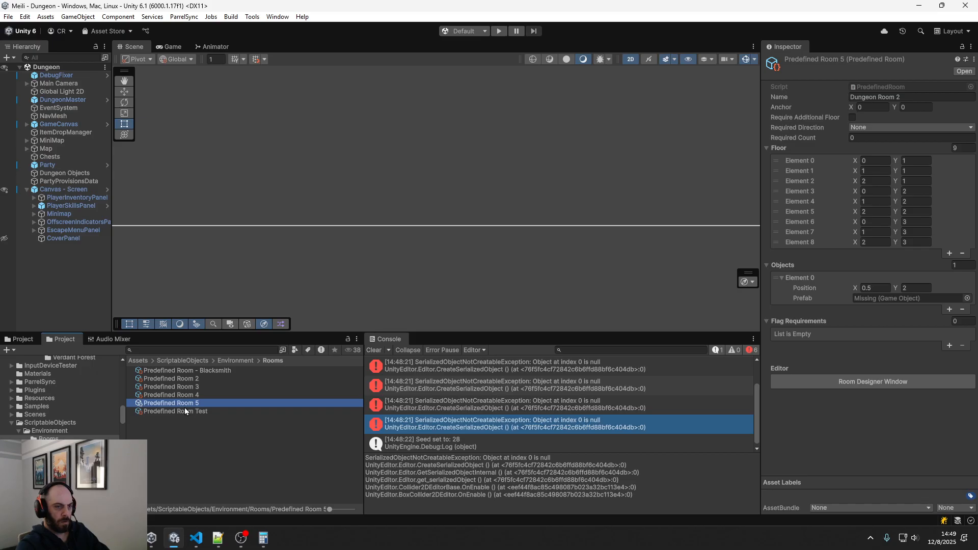
{"action": "left_click", "coordinate": [184, 409]}
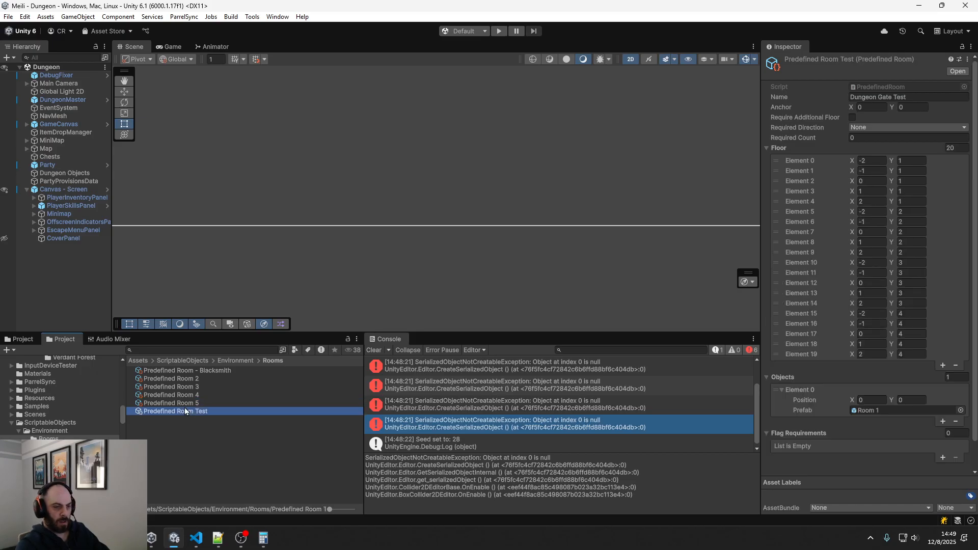
{"action": "key", "text": "Up"}
{"action": "key", "text": "Up"}
{"action": "key", "text": "Up"}
{"action": "key", "text": "Up"}
{"action": "key", "text": "Up"}
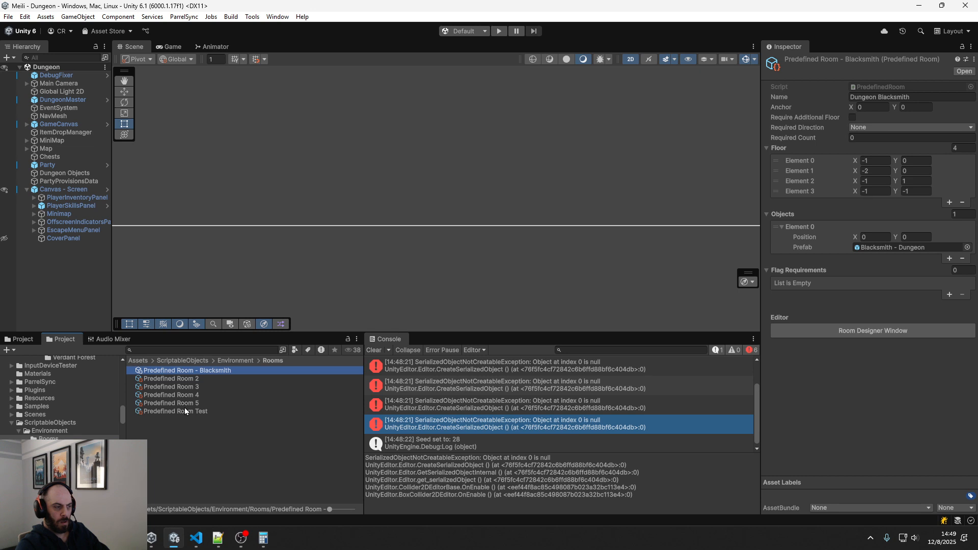
Compare the settings of Predefined Rooms 3 to 5 and check the Required Direction options of Predefined Room 3
{"action": "key", "text": "Down"}
{"action": "key", "text": "Down"}
{"action": "key", "text": "Down"}
{"action": "key", "text": "Up"}
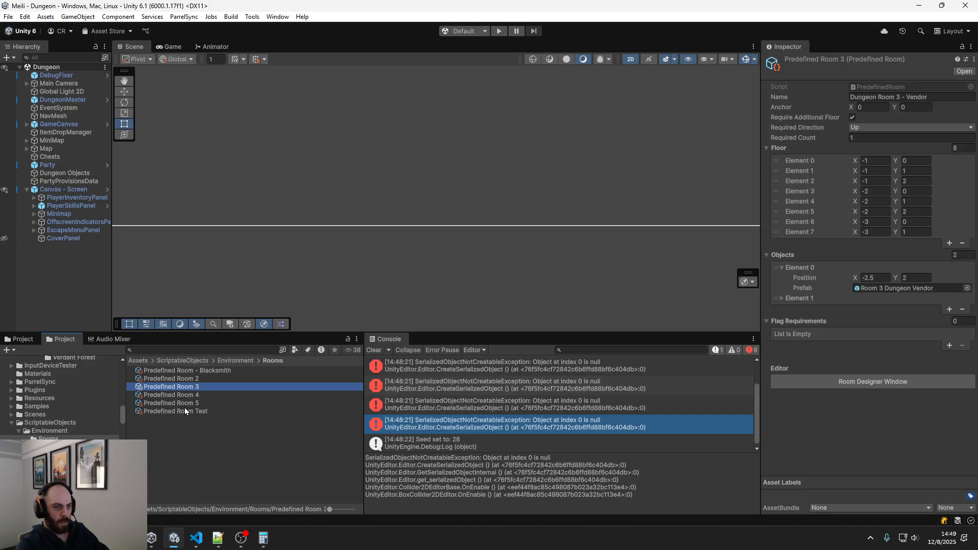
{"action": "key", "text": "Down"}
{"action": "key", "text": "Down"}
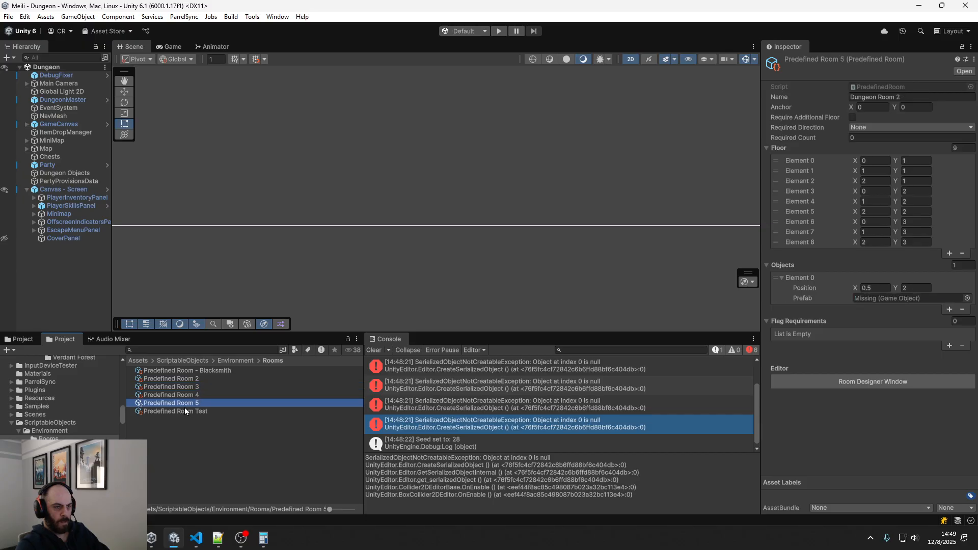
{"action": "key", "text": "Up"}
{"action": "key", "text": "Up"}
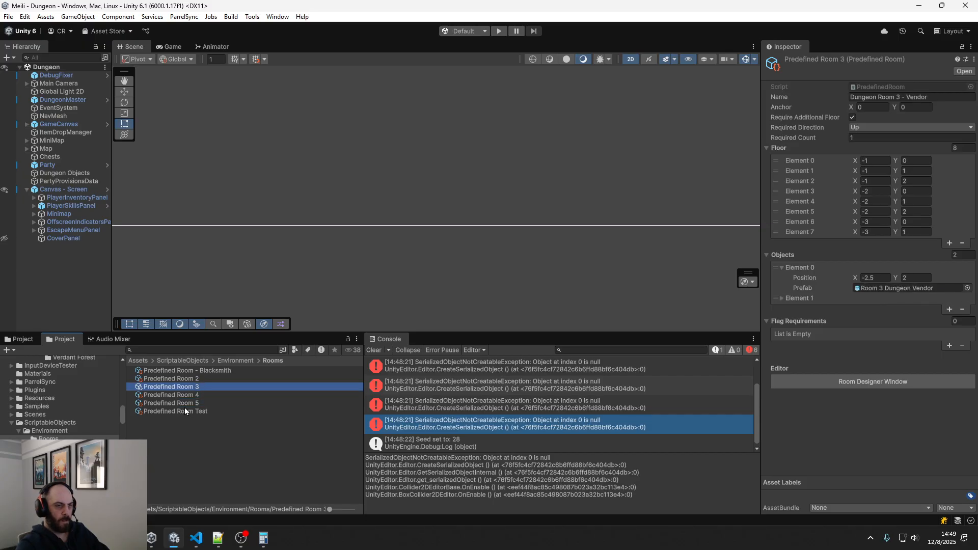
{"action": "left_click", "coordinate": [867, 127]}
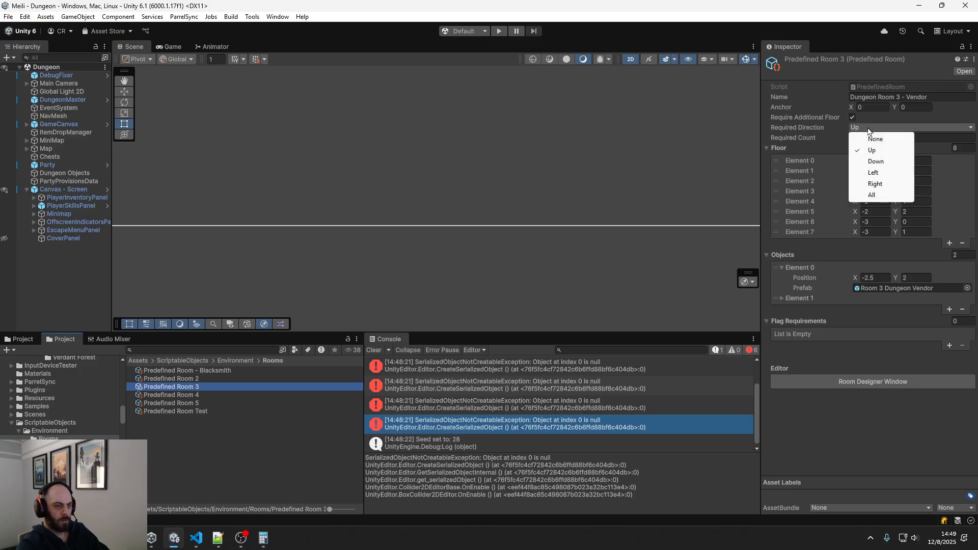
{"action": "left_click", "coordinate": [814, 127]}
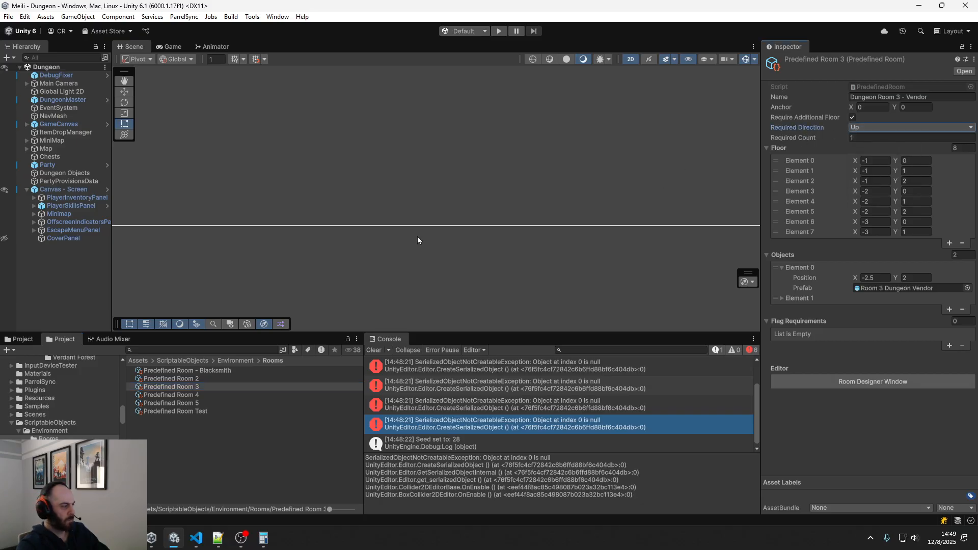
Recheck the floor, object and direction settings of Predefined Room Test against the other predefined rooms, including Blacksmith
{"action": "left_click", "coordinate": [186, 411]}
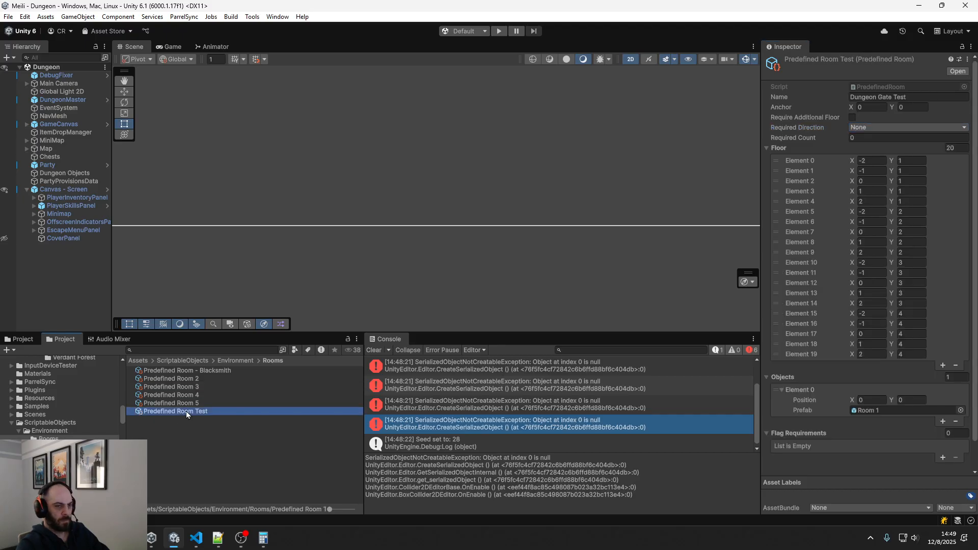
{"action": "key", "text": "Up"}
{"action": "key", "text": "Up"}
{"action": "key", "text": "Up"}
{"action": "key", "text": "Up"}
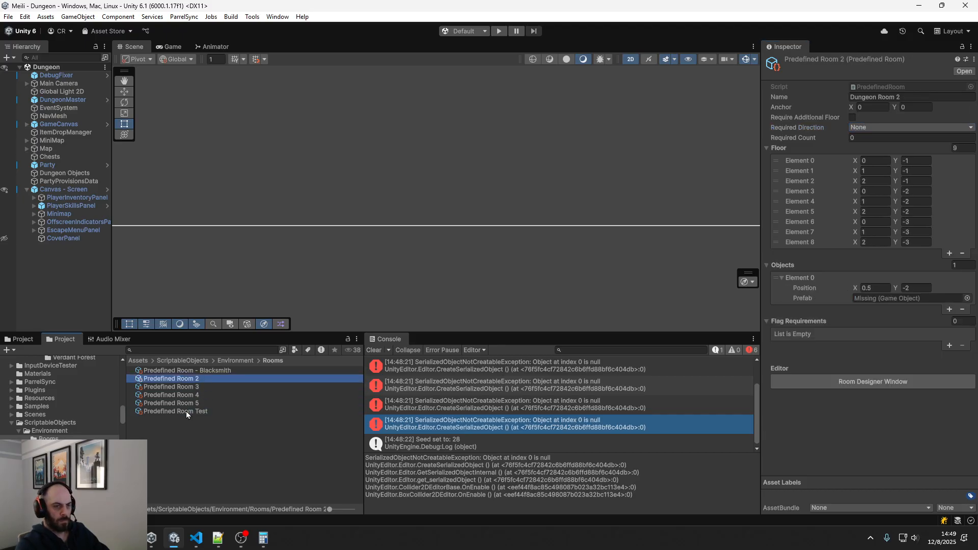
{"action": "key", "text": "Up"}
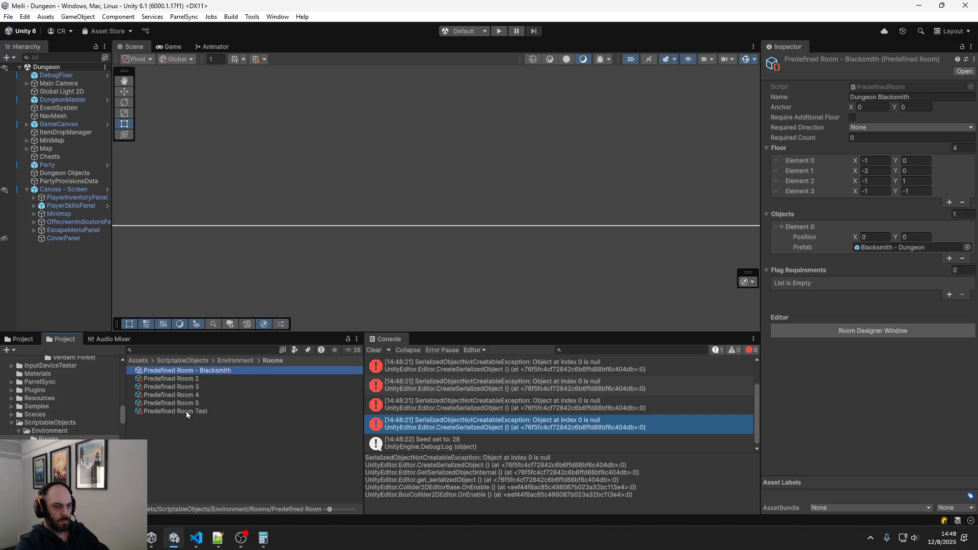
{"action": "key", "text": "Down"}
{"action": "key", "text": "Down"}
{"action": "key", "text": "Down"}
{"action": "key", "text": "Down"}
{"action": "key", "text": "Down"}
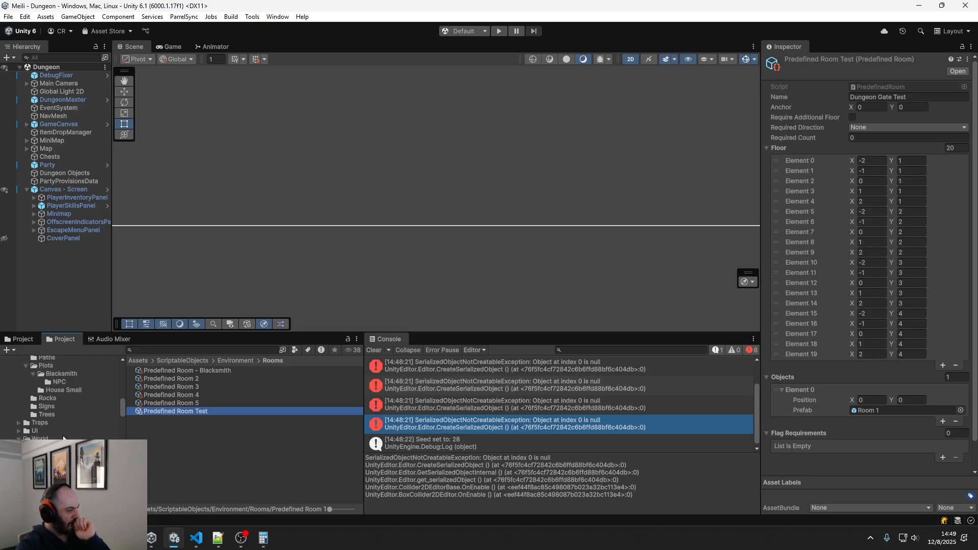
Open the Blacksmith - Dungeon prefab and set its Blacksmith sprite's Sorting Layer to Environment and Order in Layer to 100
{"action": "scroll", "coordinate": [60, 435], "scroll_direction": "down", "scroll_amount": 5}
{"action": "scroll", "coordinate": [63, 438], "scroll_direction": "up", "scroll_amount": 5}
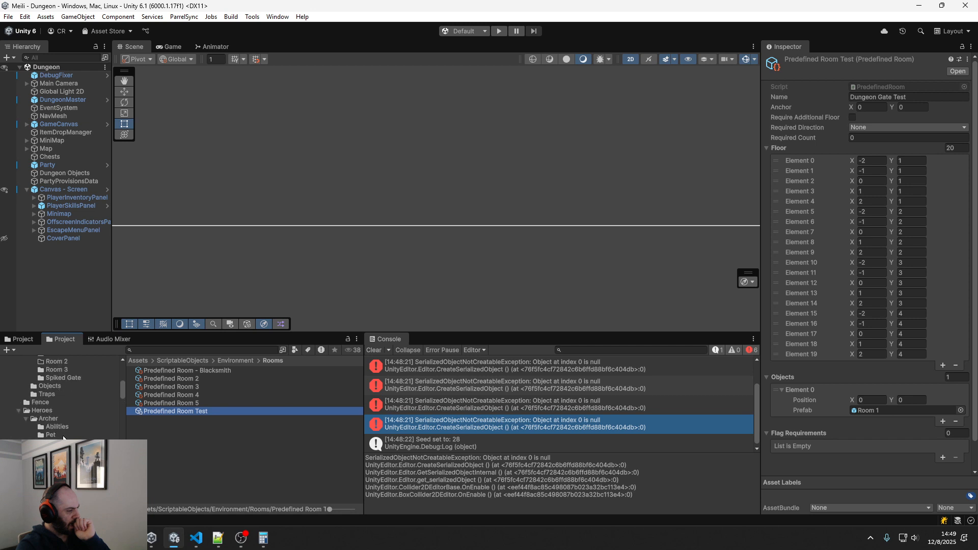
{"action": "left_click", "coordinate": [62, 429]}
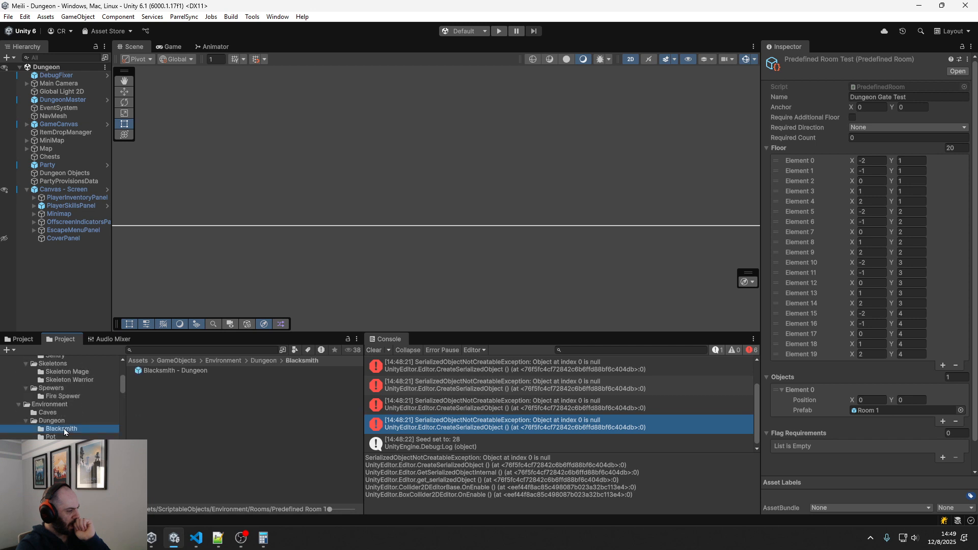
{"action": "double_click", "coordinate": [175, 371]}
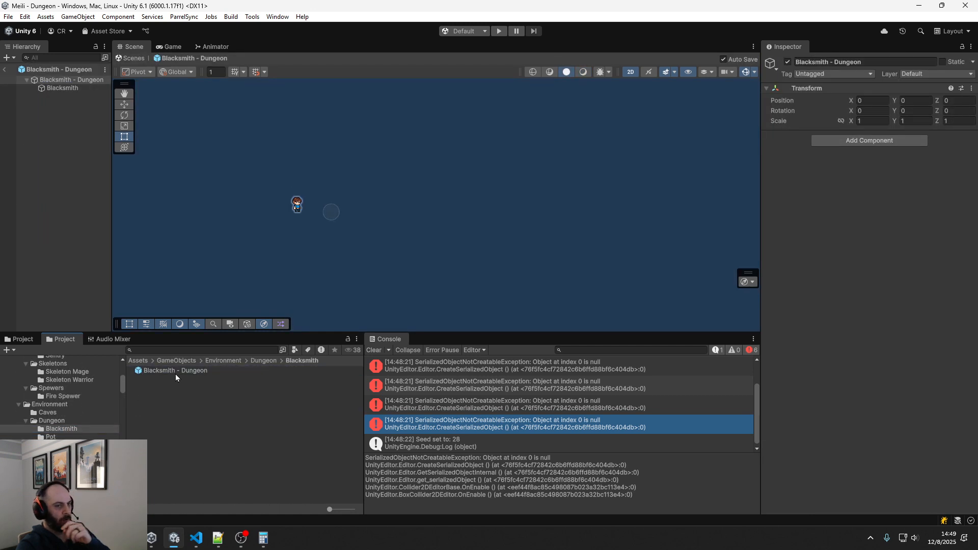
{"action": "left_click", "coordinate": [65, 83]}
{"action": "left_click", "coordinate": [66, 87]}
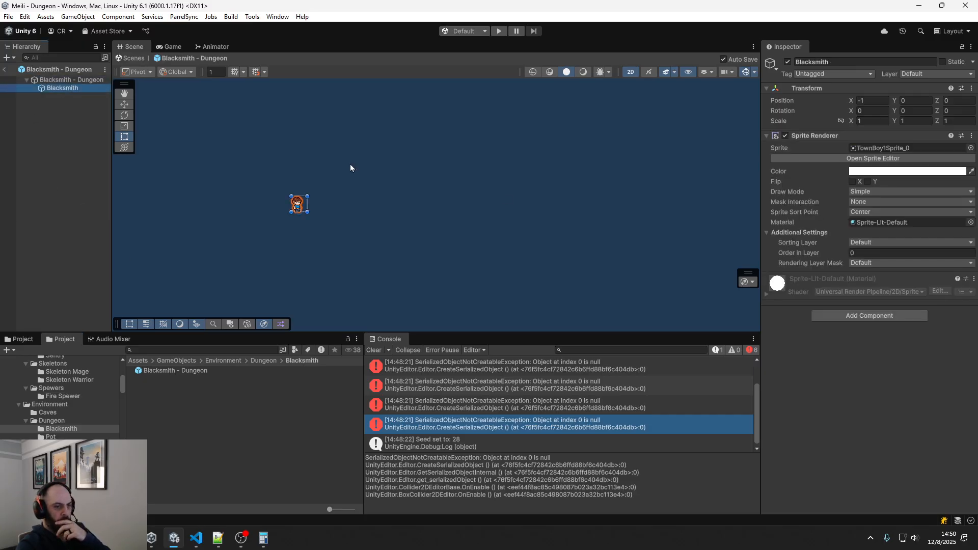
{"action": "left_click", "coordinate": [895, 243]}
{"action": "left_click", "coordinate": [883, 265]}
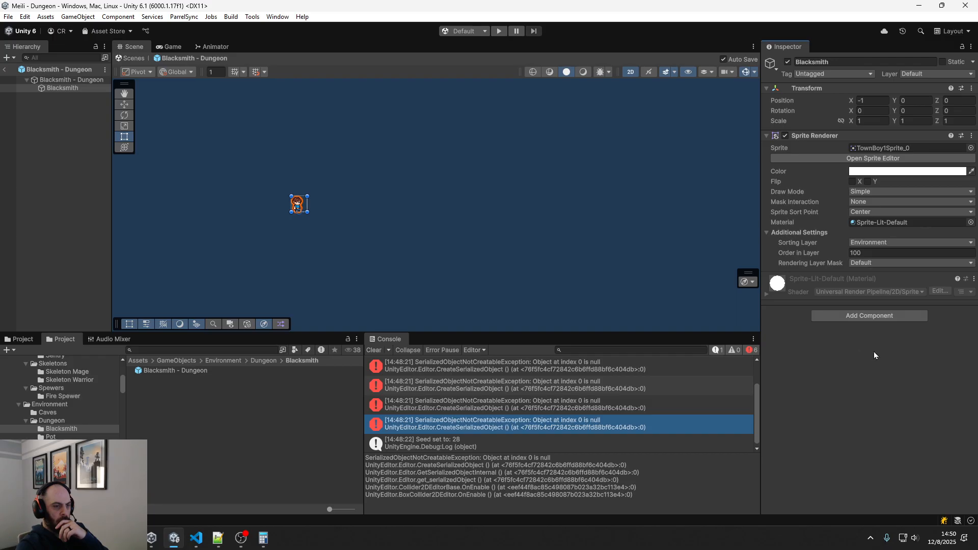
{"action": "left_click", "coordinate": [100, 80]}
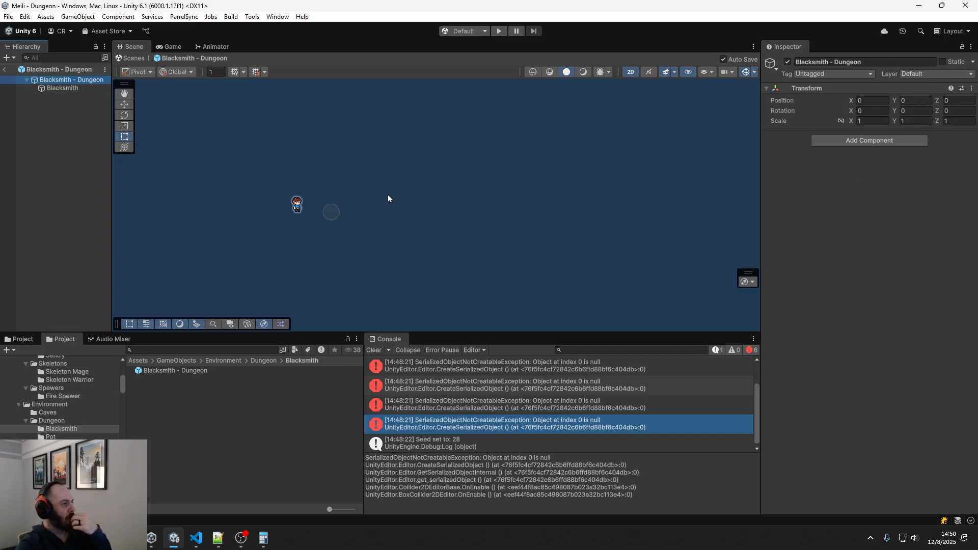
Search for github desktop and launch GitHub Desktop
{"action": "key", "text": "super"}
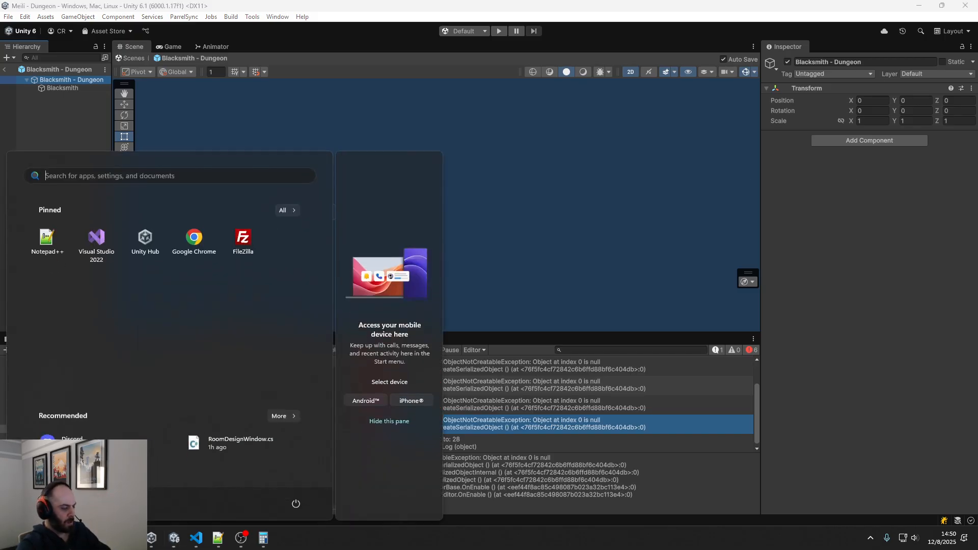
{"action": "type", "text": "github desktop"}
{"action": "key", "text": "Return"}
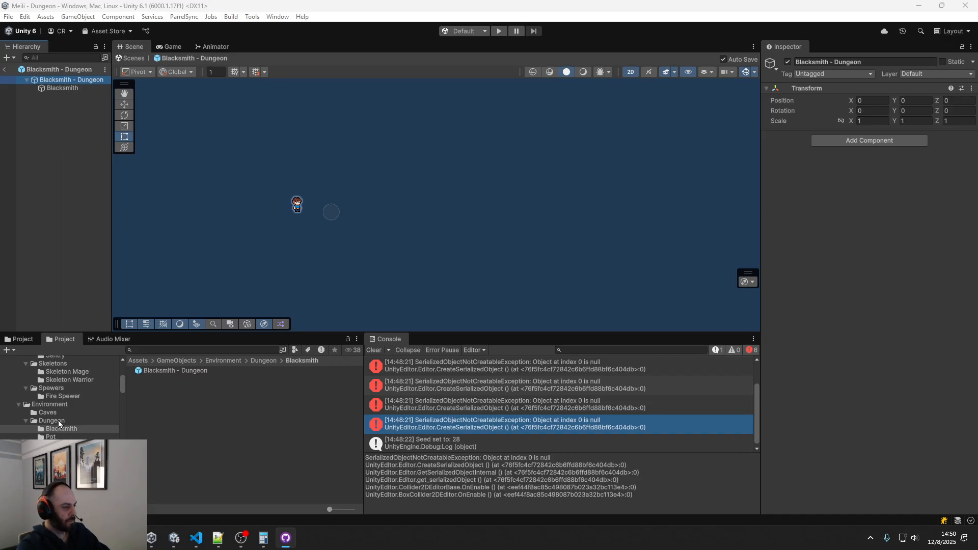
Add a flag requirement to Predefined Room Test in the ScriptableObjects Rooms folder, using Blacksmith Phase Game Flag as its game flag
{"action": "scroll", "coordinate": [60, 427], "scroll_direction": "down", "scroll_amount": 8}
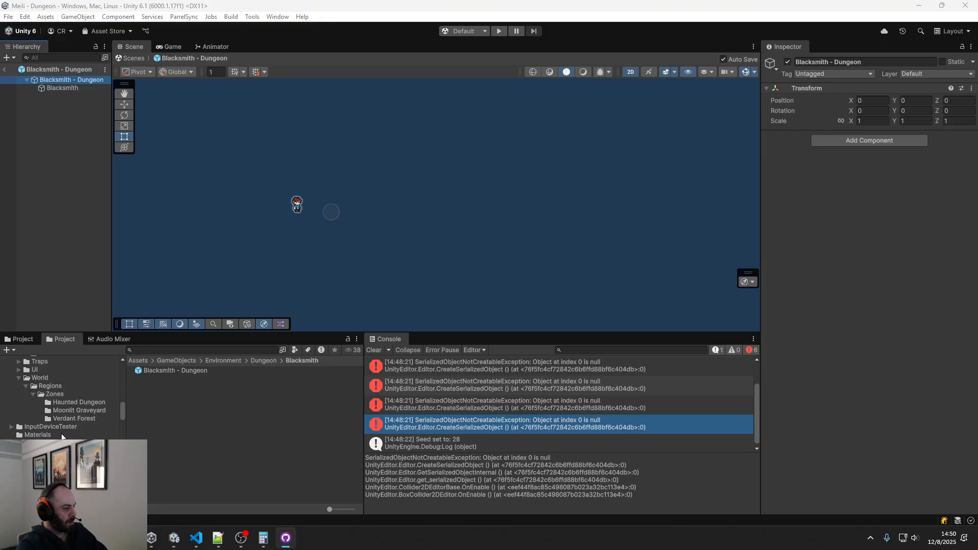
{"action": "scroll", "coordinate": [62, 437], "scroll_direction": "down", "scroll_amount": 4}
{"action": "left_click", "coordinate": [57, 402]}
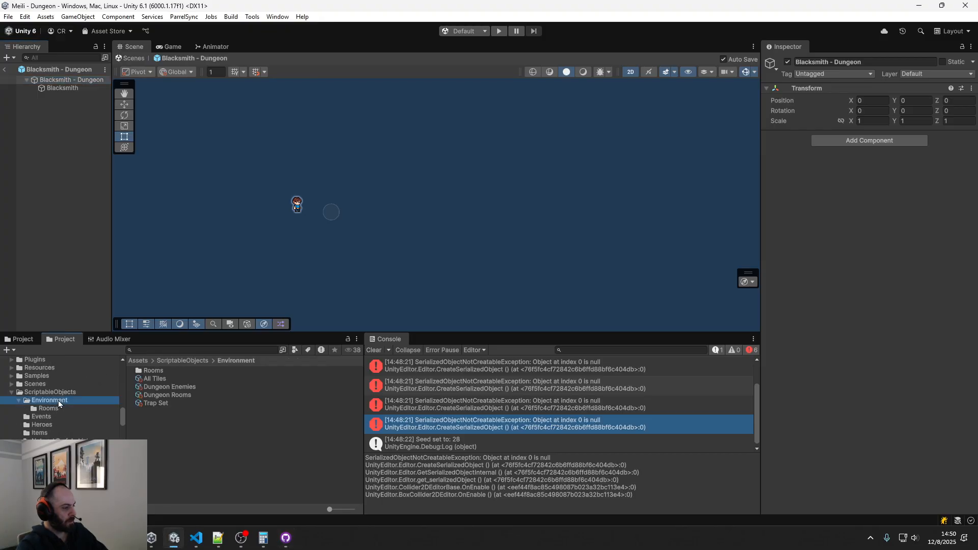
{"action": "left_click", "coordinate": [51, 409]}
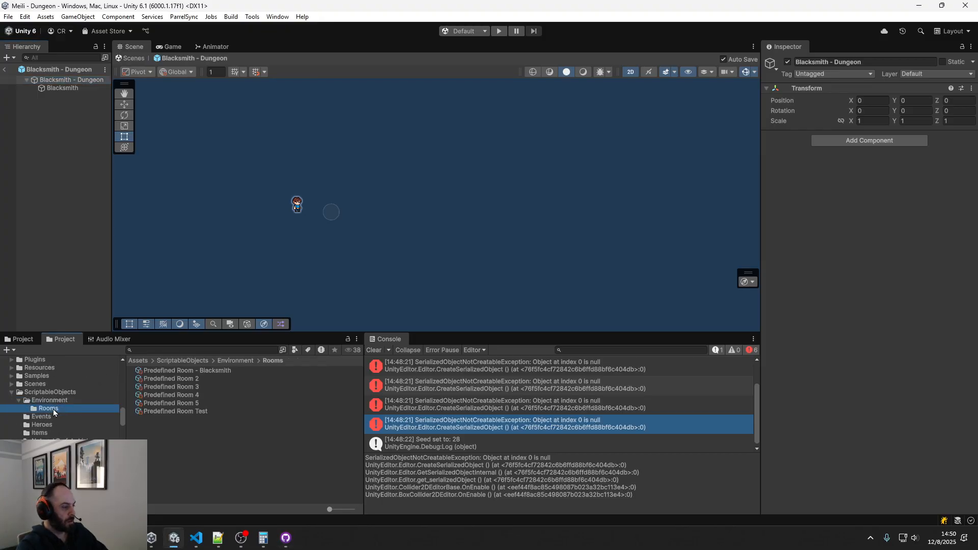
{"action": "left_click", "coordinate": [200, 413]}
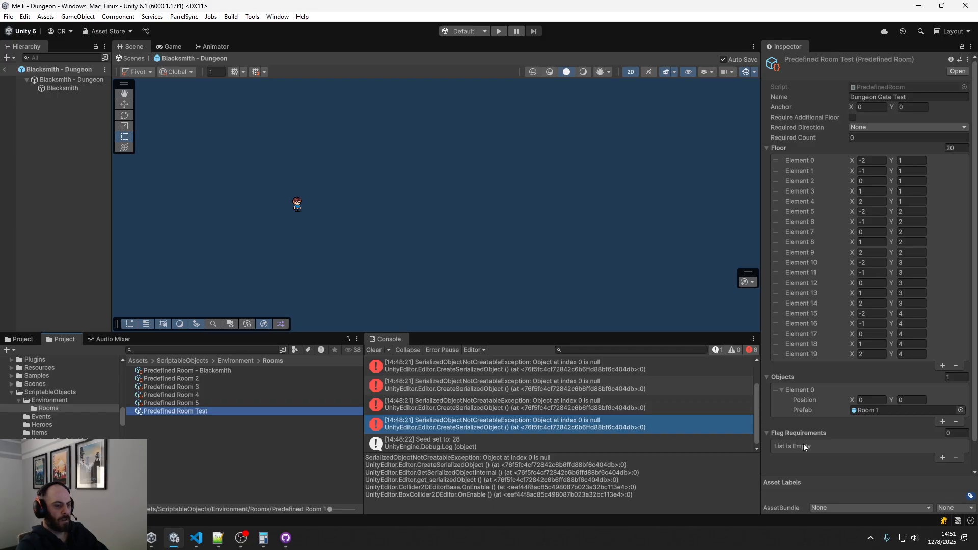
{"action": "left_click", "coordinate": [943, 457]}
{"action": "scroll", "coordinate": [830, 438], "scroll_direction": "down", "scroll_amount": 3}
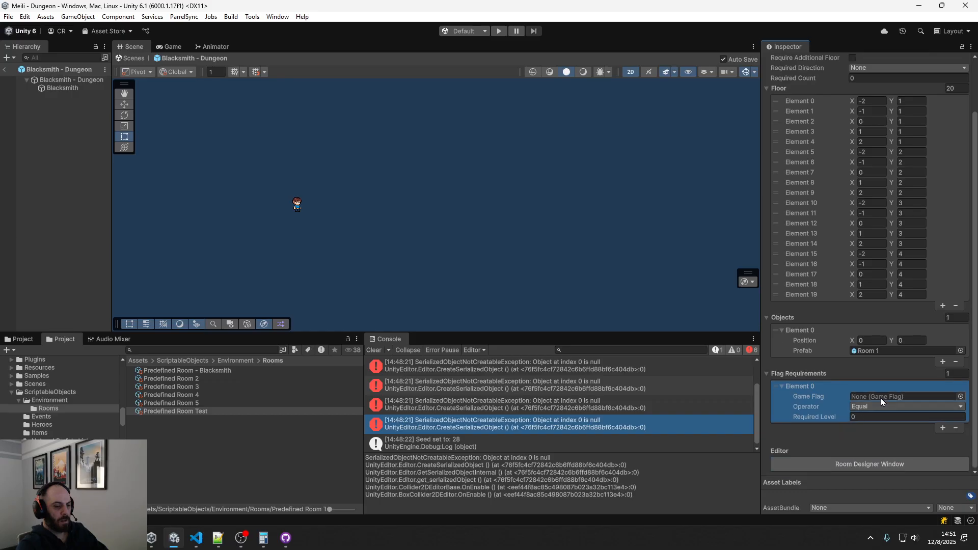
{"action": "left_click", "coordinate": [960, 397]}
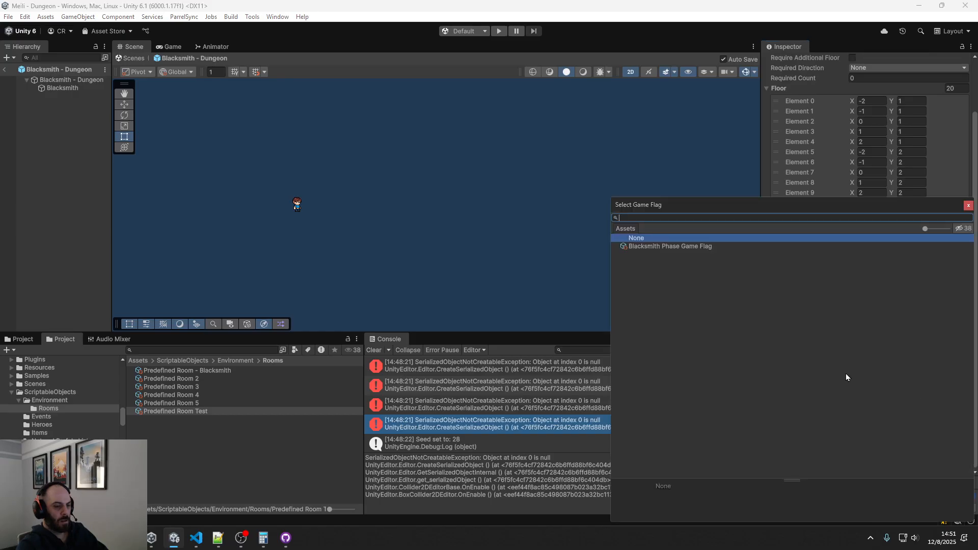
{"action": "double_click", "coordinate": [714, 246]}
Set the flag requirement's Required Level to 0 and its Operator to Greater Than Or Equal
{"action": "left_click", "coordinate": [861, 417]}
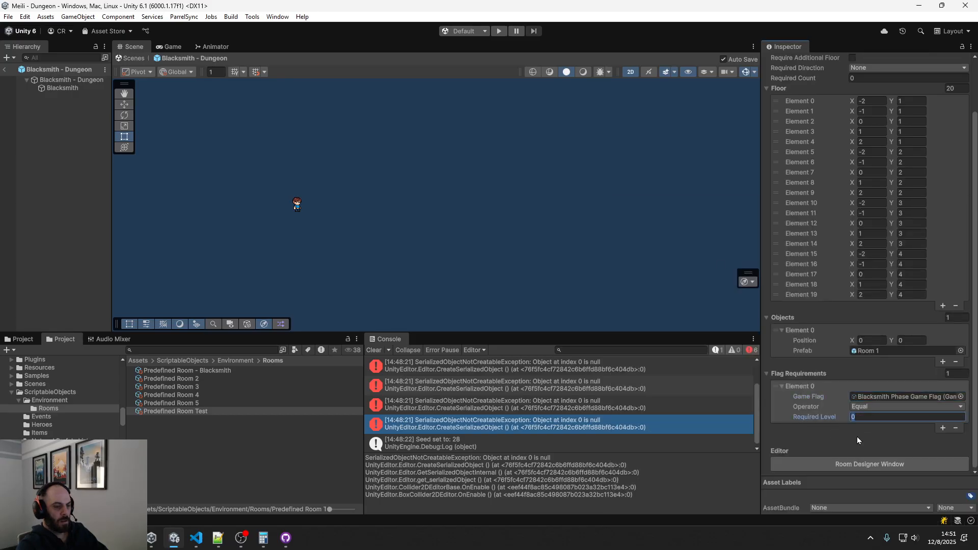
{"action": "type", "text": "1"}
{"action": "key", "text": "BackSpace"}
{"action": "type", "text": "0"}
{"action": "left_click", "coordinate": [866, 407]}
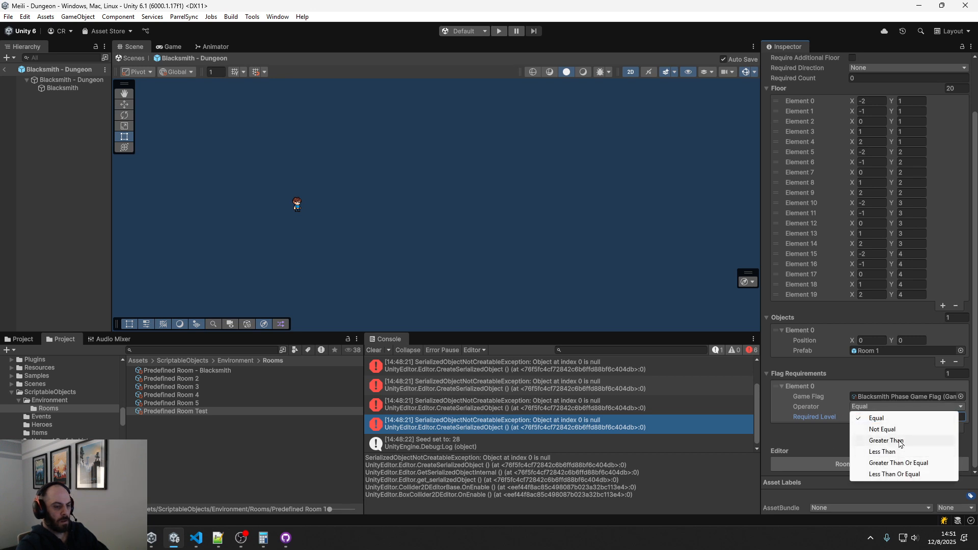
{"action": "left_click", "coordinate": [910, 464]}
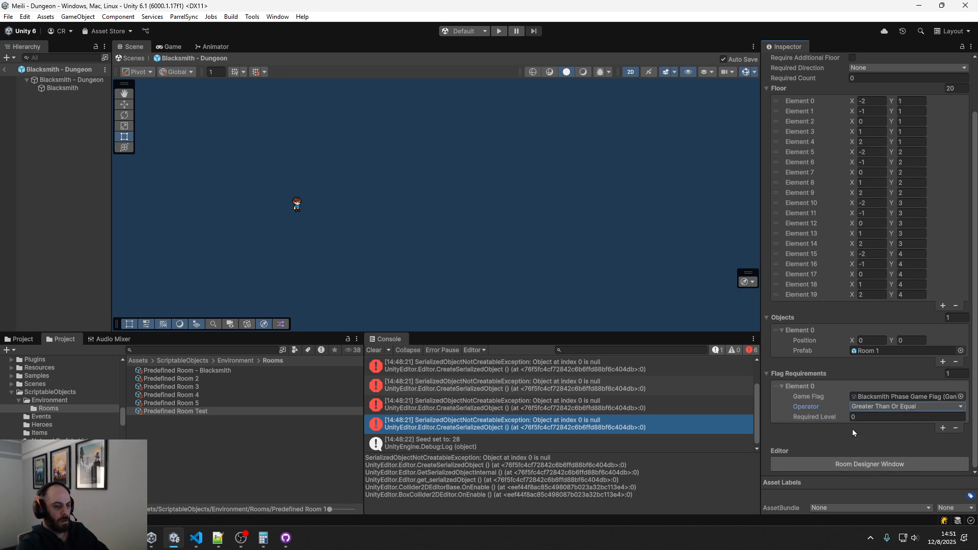
Run the game twice in play mode, clearing the console between runs, to check for errors, and stop it
{"action": "left_click", "coordinate": [500, 31]}
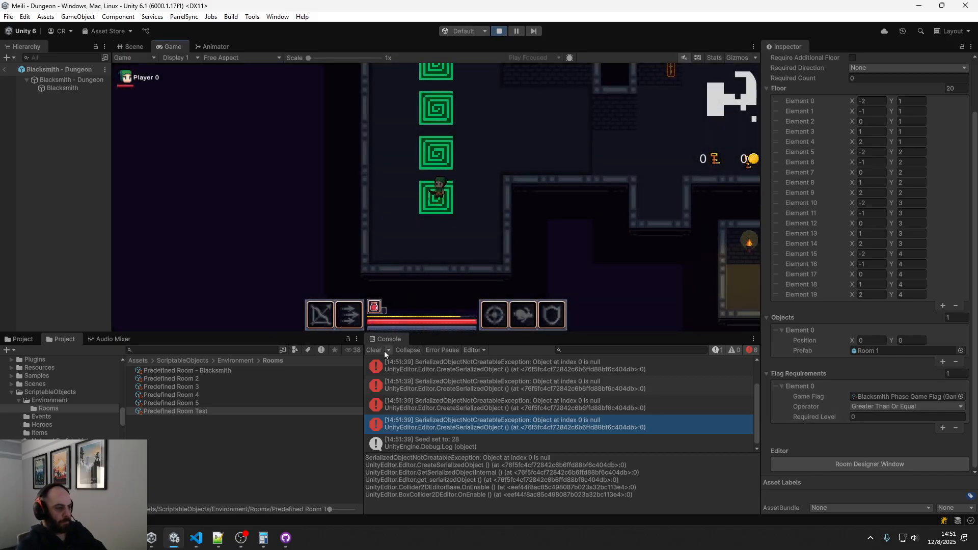
{"action": "left_click", "coordinate": [379, 349]}
{"action": "left_click", "coordinate": [498, 31]}
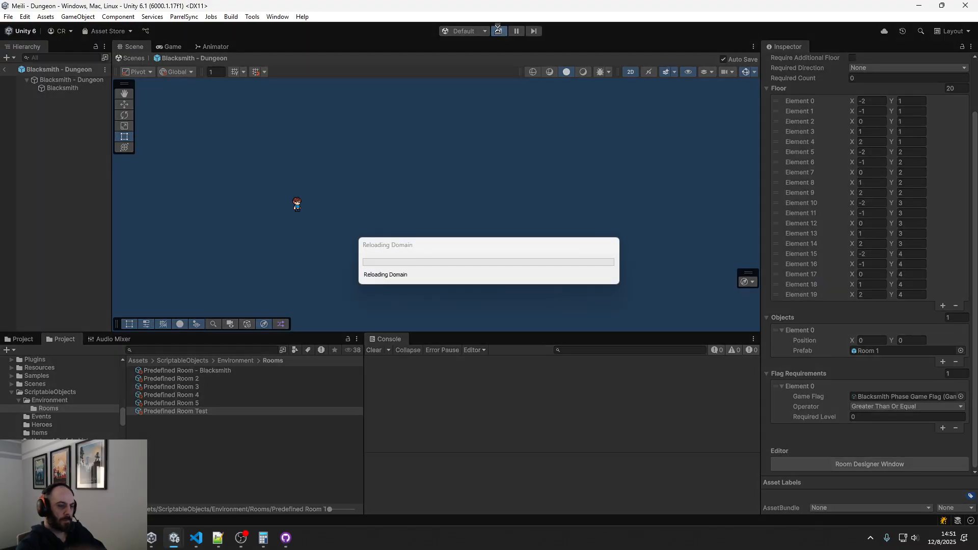
{"action": "left_click", "coordinate": [499, 32]}
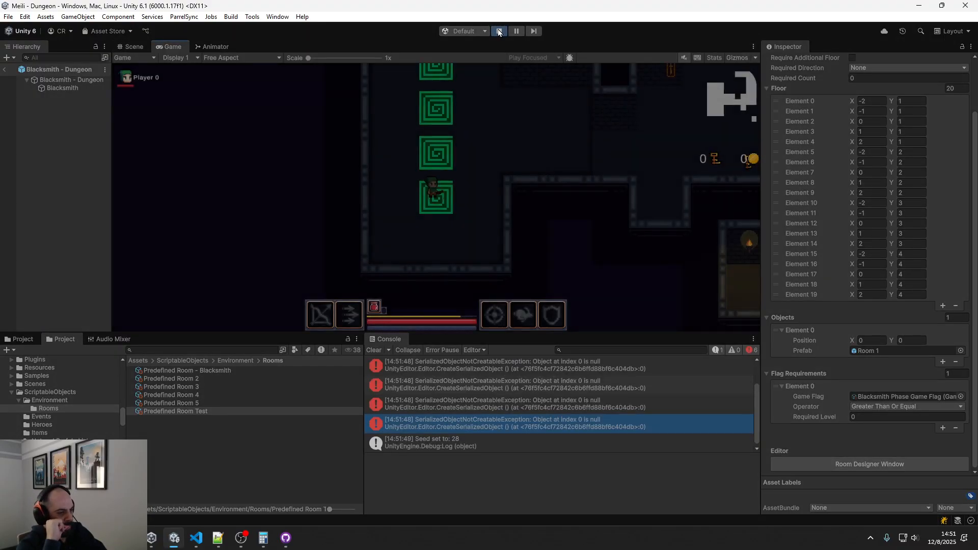
{"action": "left_click", "coordinate": [499, 31]}
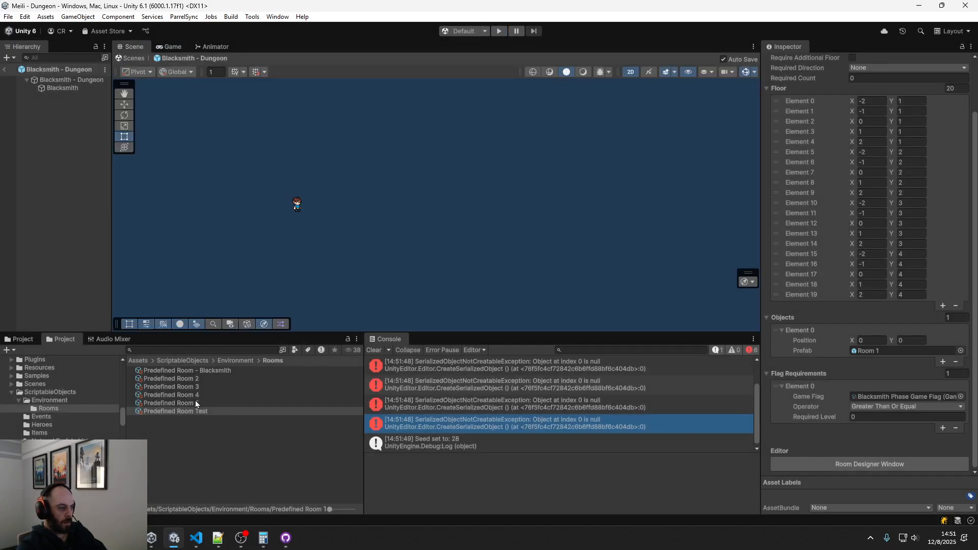
Check Predefined Rooms 4 and 5, and copy the flag requirement element of Predefined Room Test
{"action": "left_click", "coordinate": [196, 404]}
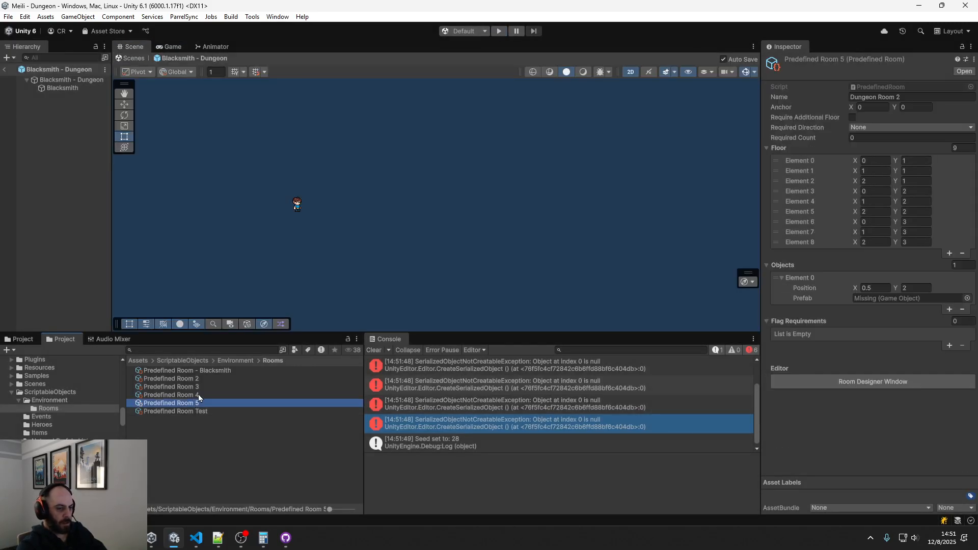
{"action": "left_click", "coordinate": [199, 395]}
{"action": "left_click", "coordinate": [200, 402]}
{"action": "left_click", "coordinate": [204, 410]}
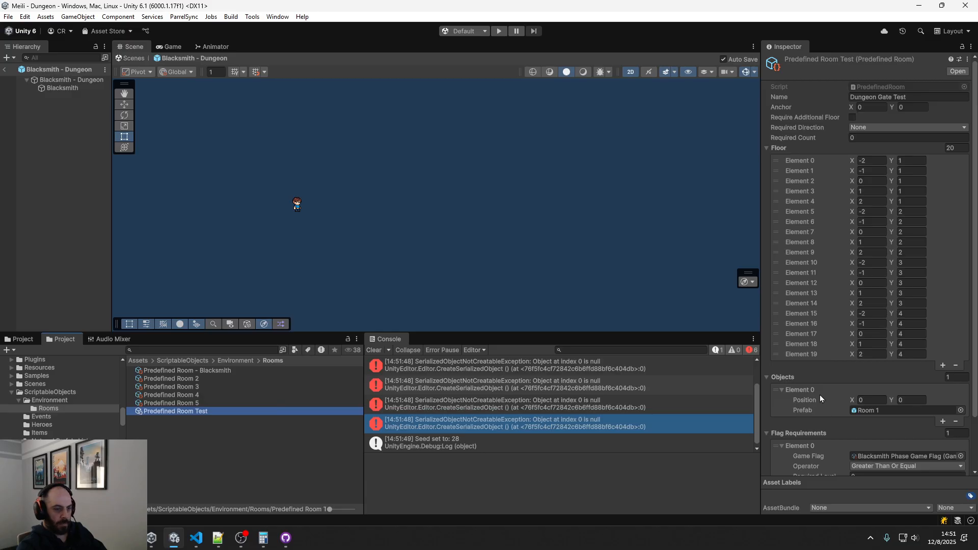
{"action": "scroll", "coordinate": [829, 432], "scroll_direction": "down", "scroll_amount": 3}
{"action": "right_click", "coordinate": [806, 387]}
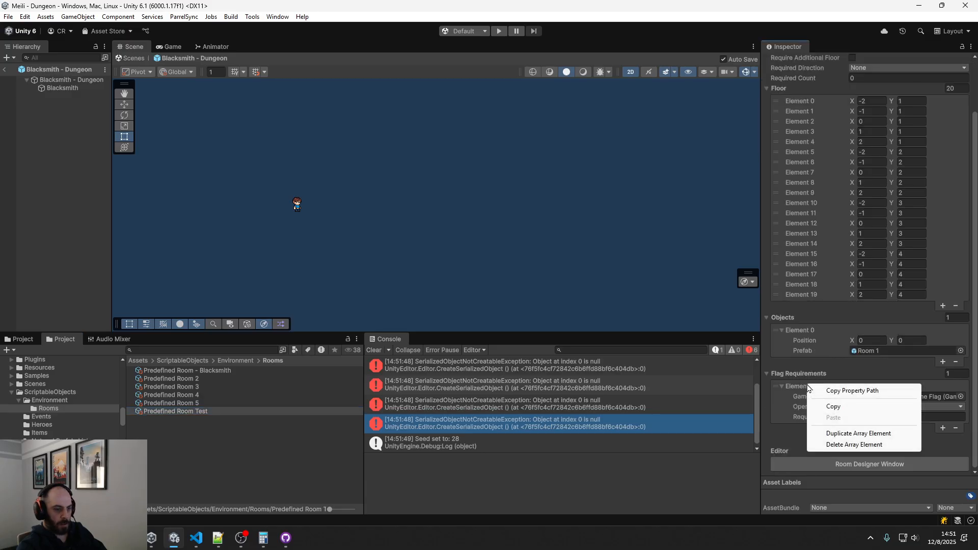
{"action": "left_click", "coordinate": [838, 407]}
Add a flag requirement to Predefined Room 5 and paste the copied Blacksmith Phase requirement into it
{"action": "left_click", "coordinate": [261, 404]}
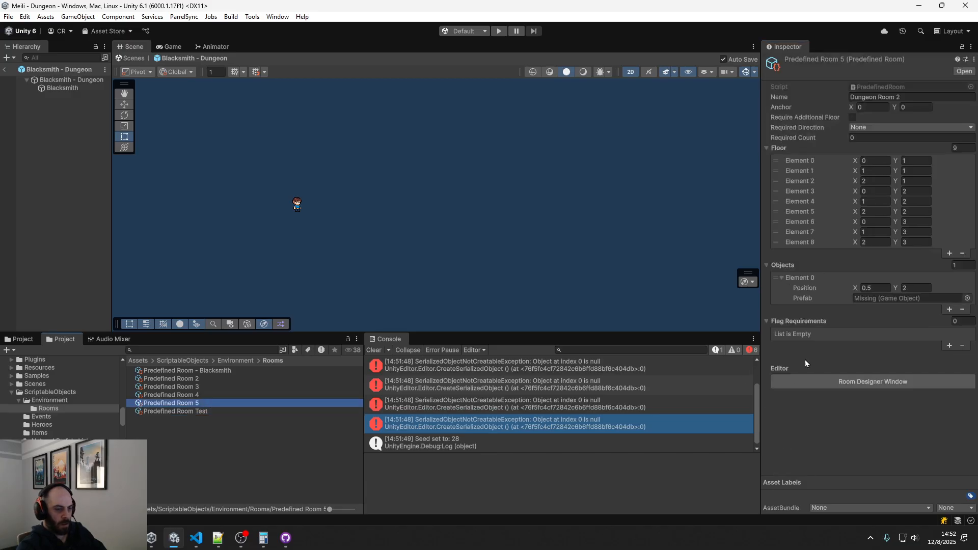
{"action": "left_click", "coordinate": [803, 334]}
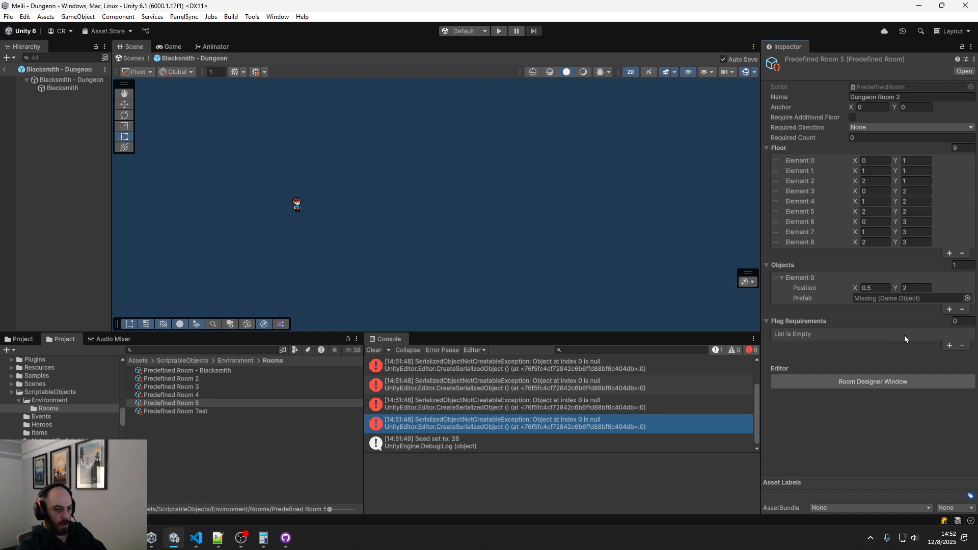
{"action": "right_click", "coordinate": [814, 321]}
{"action": "left_click", "coordinate": [840, 353]}
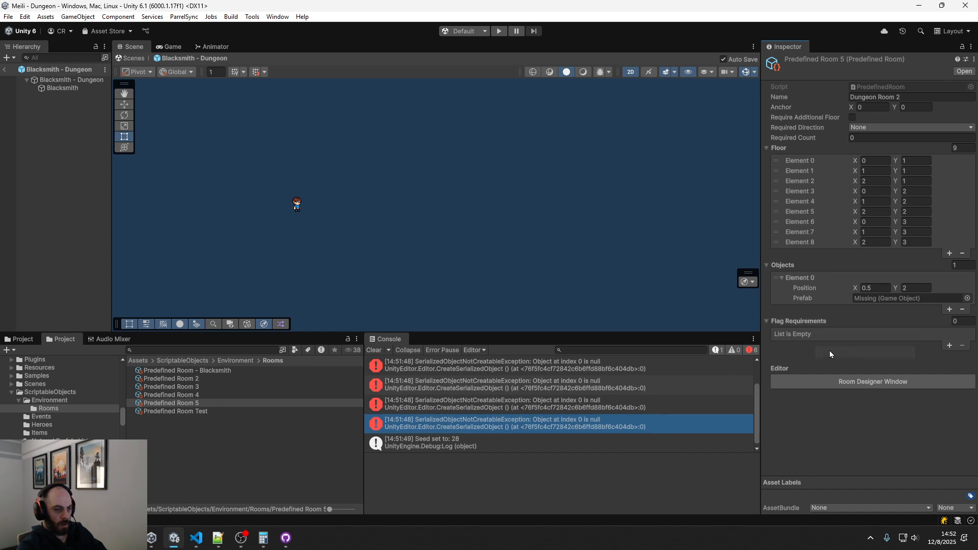
{"action": "left_click", "coordinate": [945, 345]}
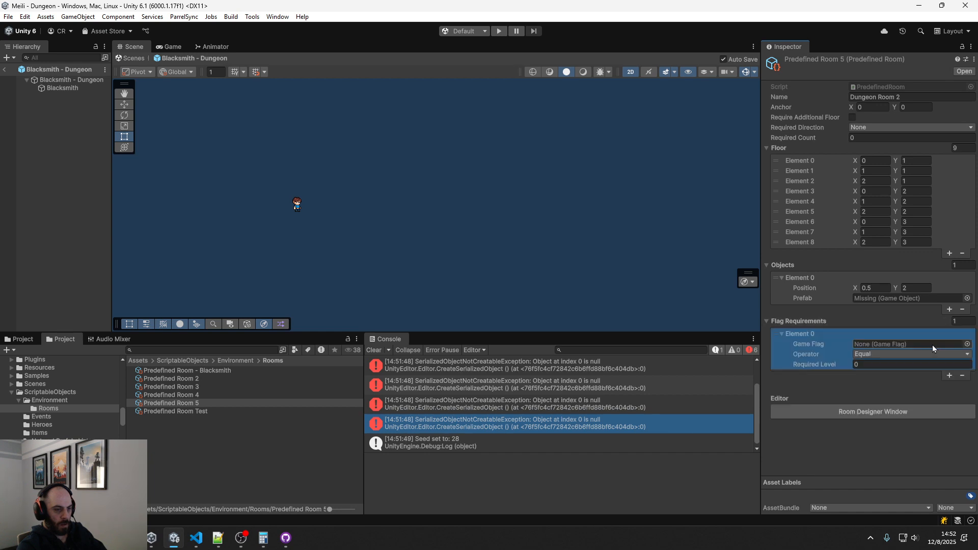
{"action": "right_click", "coordinate": [794, 332]}
{"action": "left_click", "coordinate": [824, 364]}
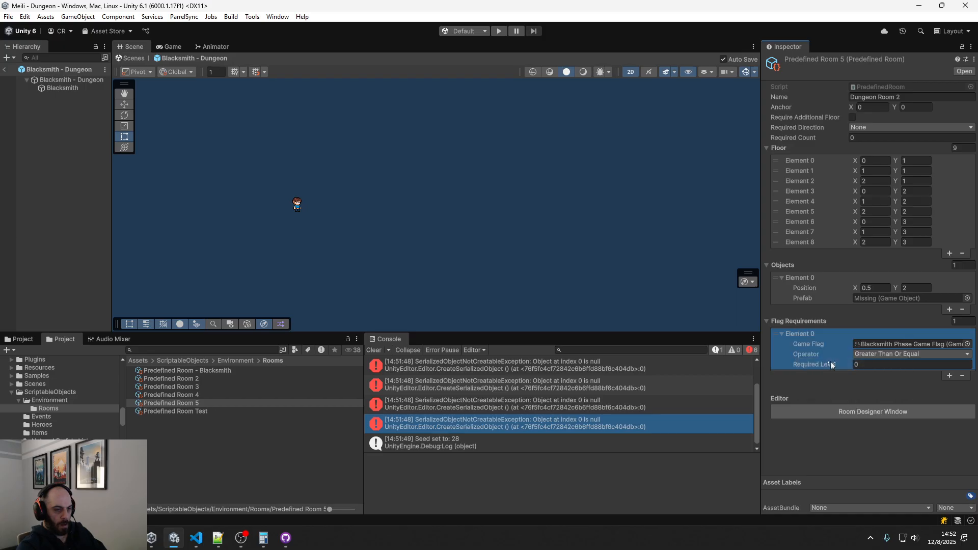
Add a flag requirement to Predefined Room 4 and fill it with the copied Blacksmith Phase element
{"action": "left_click", "coordinate": [206, 396]}
{"action": "left_click", "coordinate": [952, 347]}
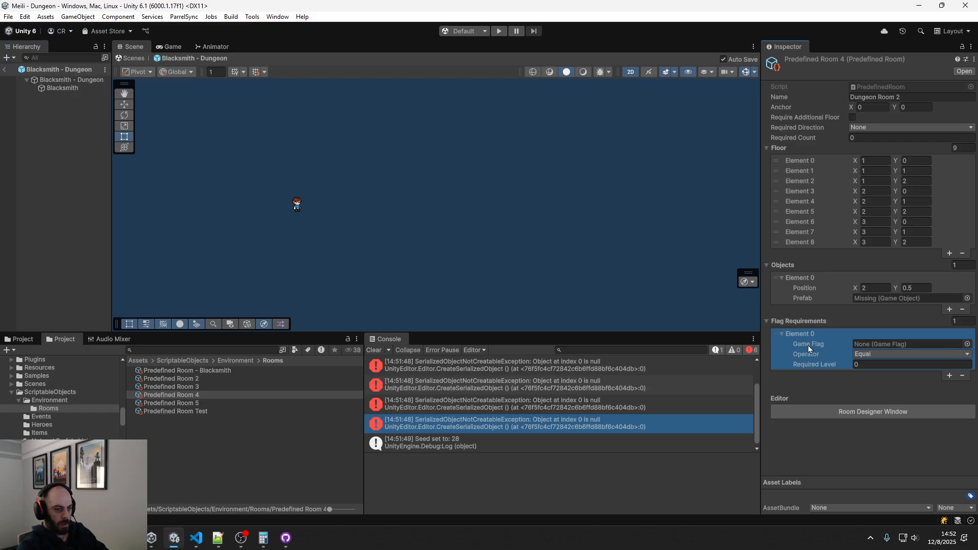
{"action": "right_click", "coordinate": [807, 342]}
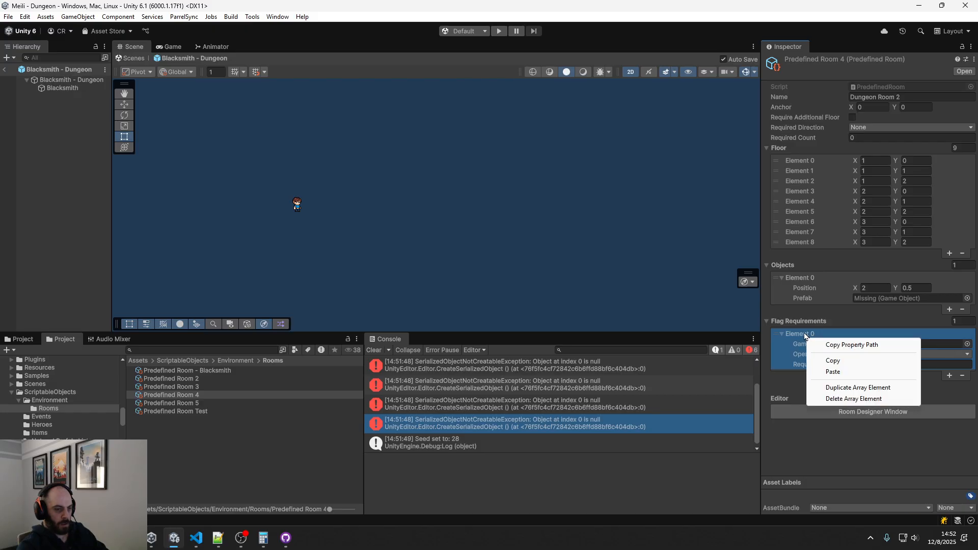
{"action": "left_click", "coordinate": [834, 372]}
Give Predefined Room 3 a flag requirement pasted from the copied Blacksmith Phase element
{"action": "left_click", "coordinate": [179, 386]}
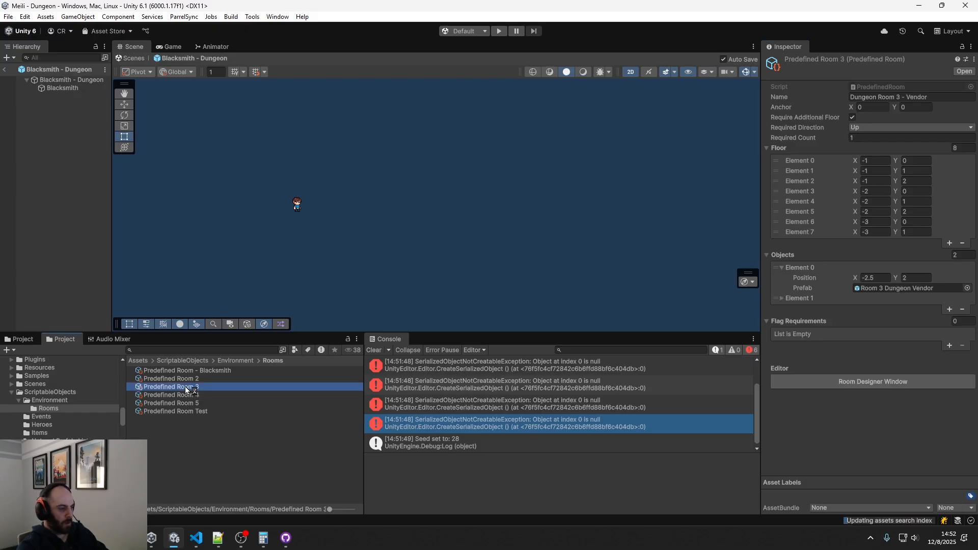
{"action": "left_click", "coordinate": [808, 343]}
{"action": "right_click", "coordinate": [808, 341]}
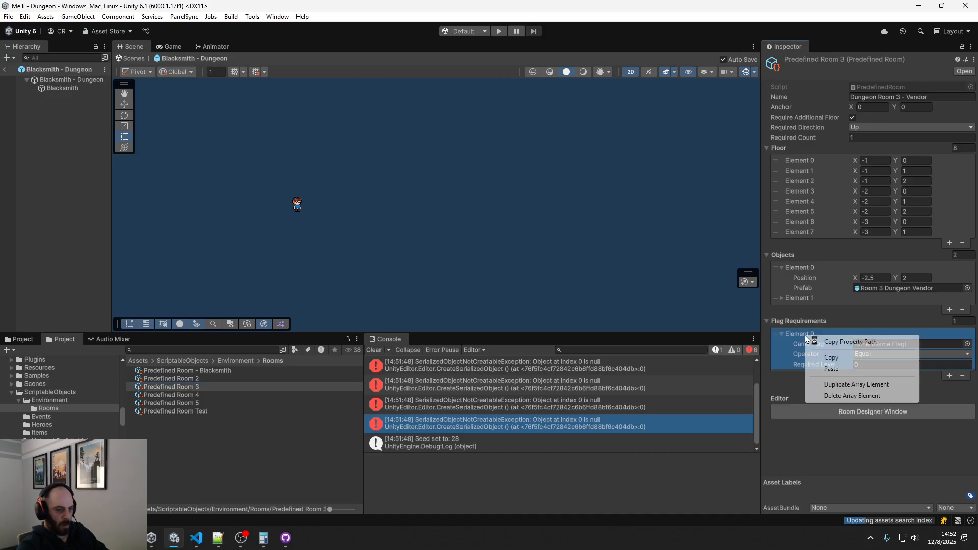
{"action": "left_click", "coordinate": [835, 371]}
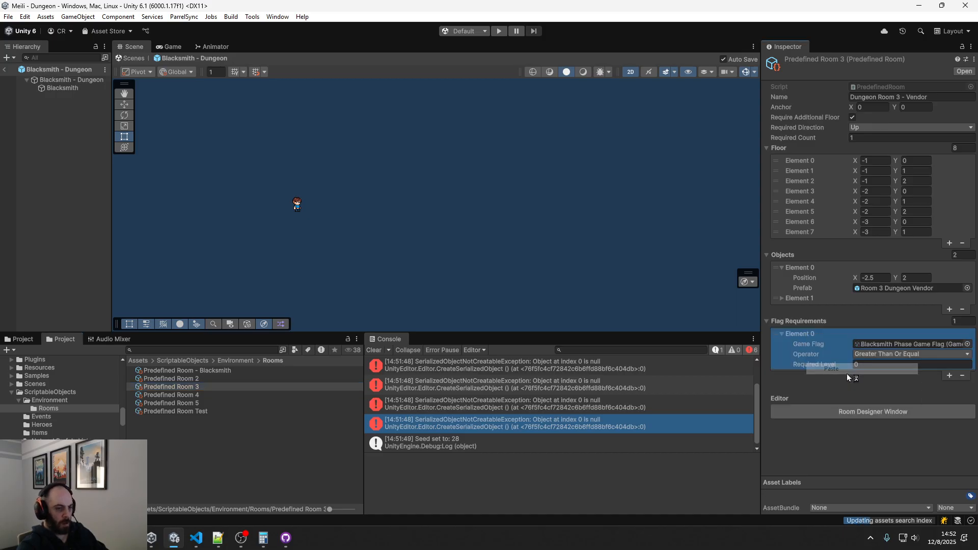
Add a flag requirement to Predefined Room 2 and paste the copied Blacksmith Phase element over it
{"action": "left_click", "coordinate": [213, 376]}
{"action": "left_click", "coordinate": [950, 346]}
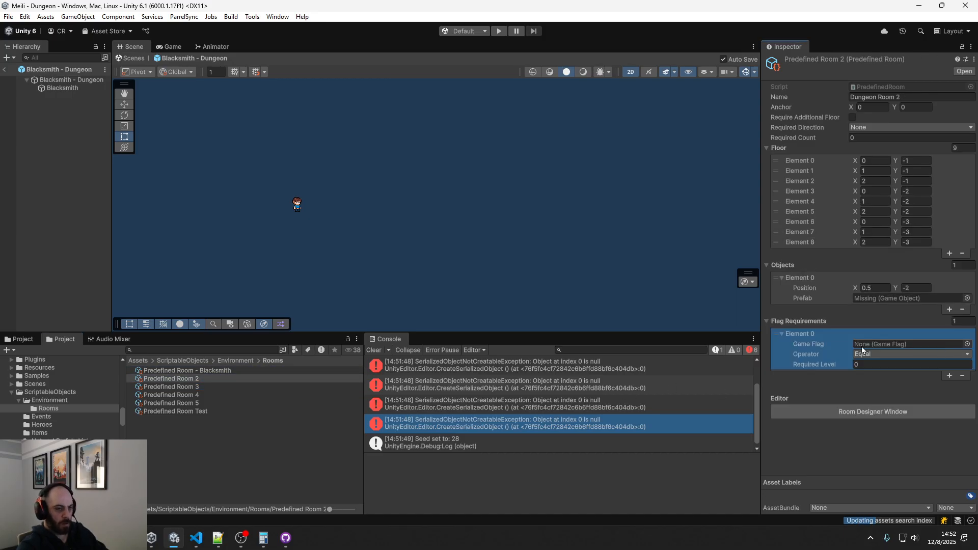
{"action": "right_click", "coordinate": [805, 335]}
{"action": "left_click", "coordinate": [834, 369]}
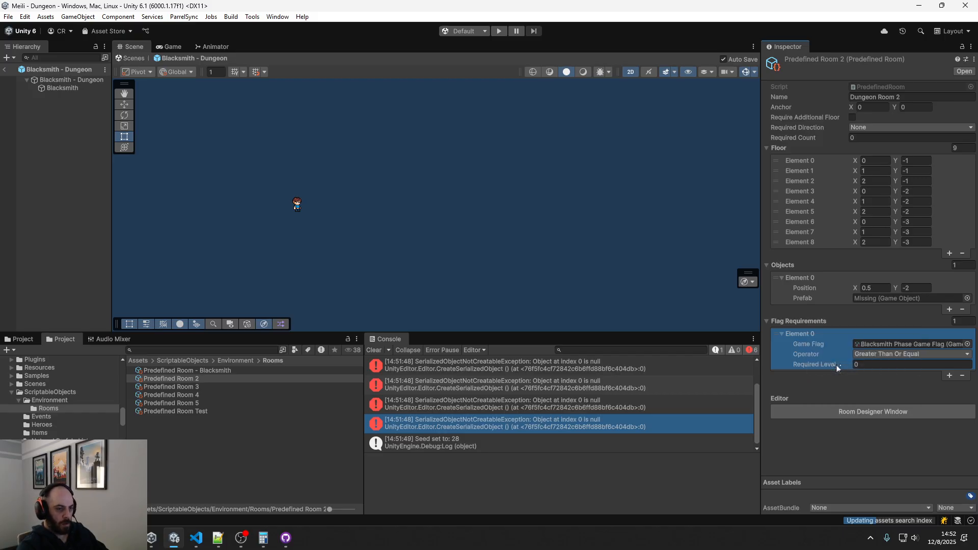
Add a flag requirement to Predefined Room - Blacksmith and paste in the copied Blacksmith Phase element
{"action": "left_click", "coordinate": [210, 371]}
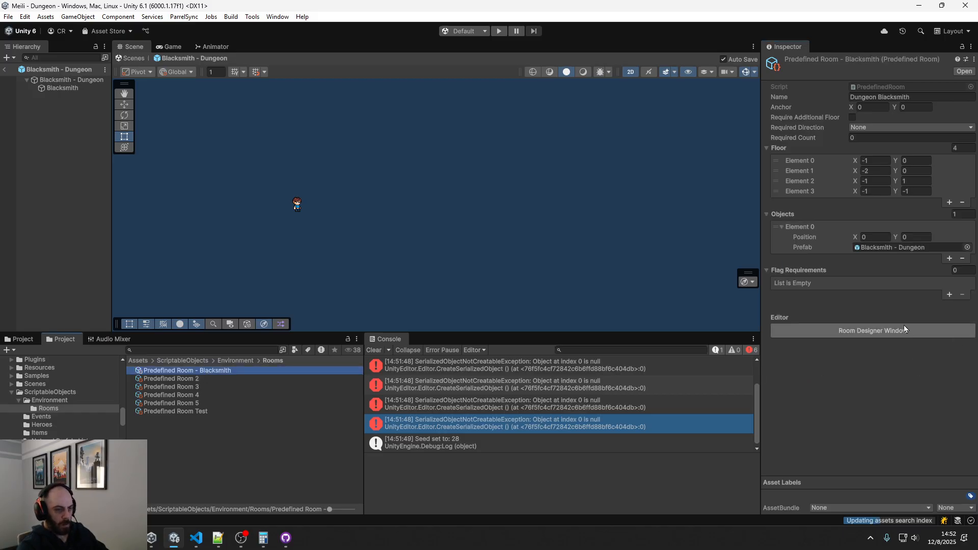
{"action": "left_click", "coordinate": [948, 298]}
{"action": "right_click", "coordinate": [797, 285]}
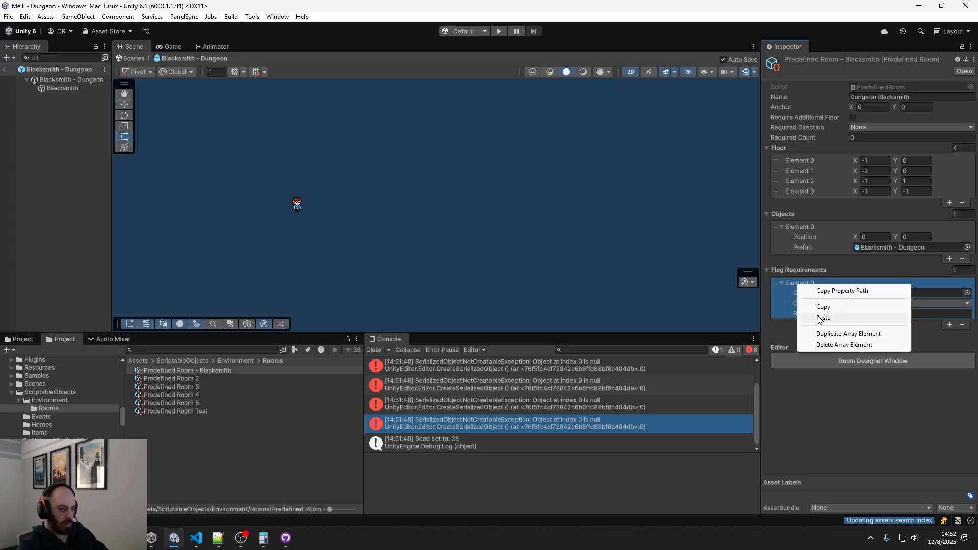
{"action": "left_click", "coordinate": [819, 320]}
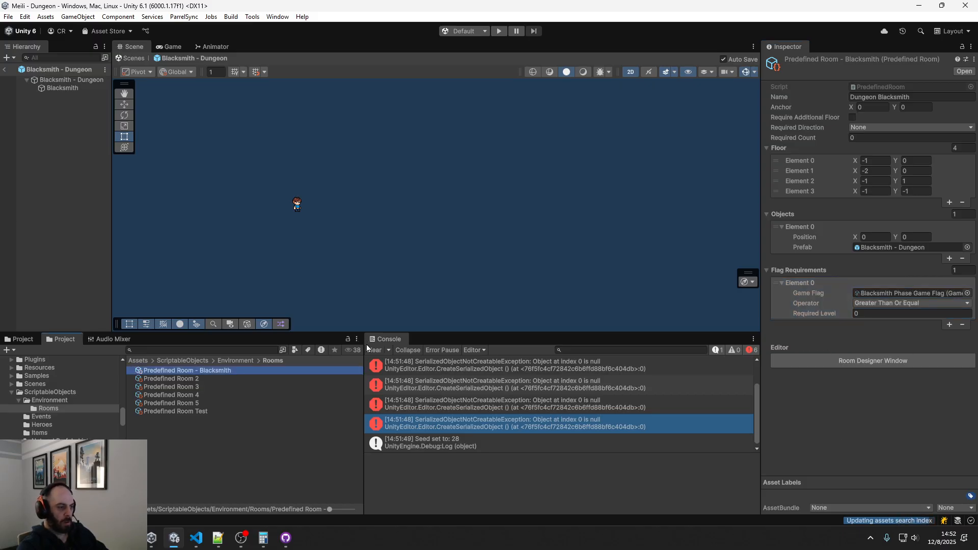
Clear the console, run the game again and examine the logged messages one by one
{"action": "left_click", "coordinate": [374, 350]}
{"action": "left_click", "coordinate": [496, 32]}
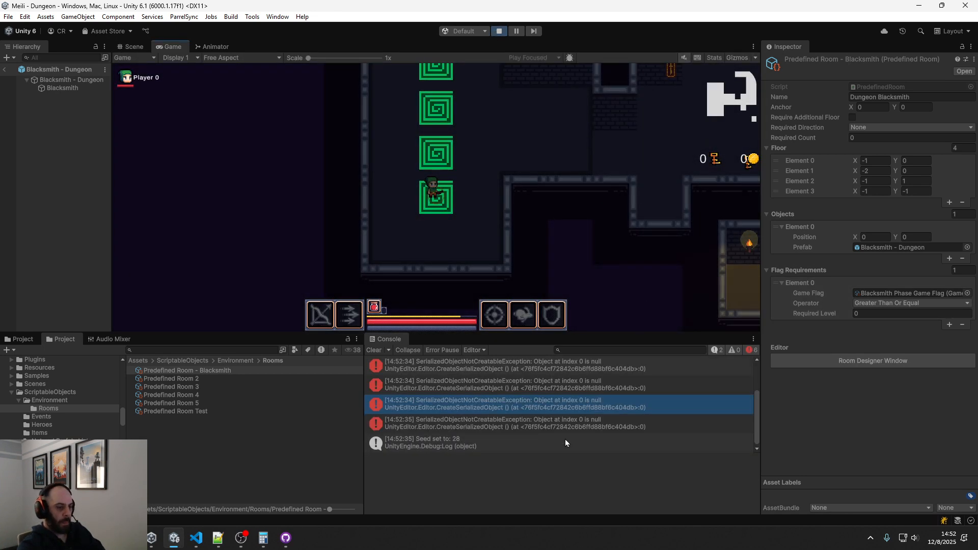
{"action": "left_click", "coordinate": [535, 426]}
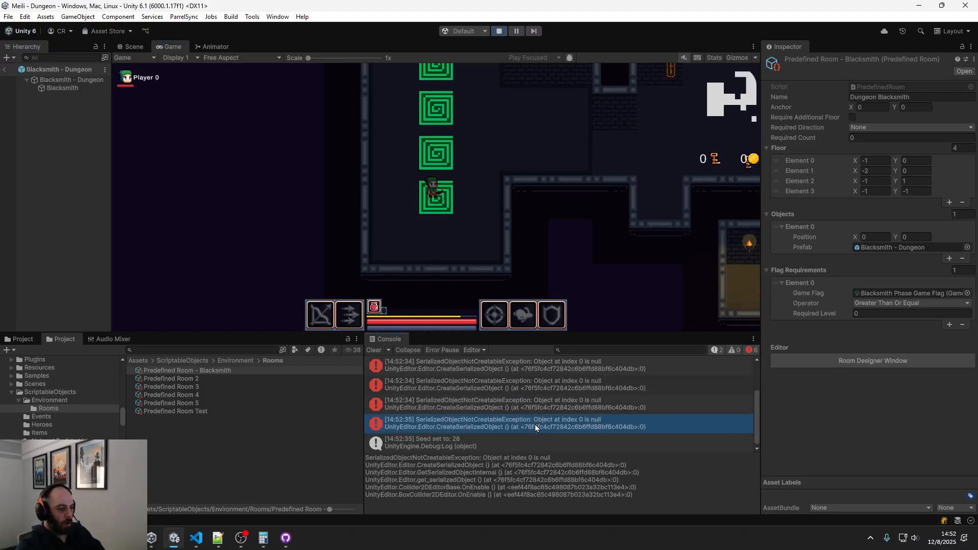
{"action": "key", "text": "Up"}
{"action": "key", "text": "Up"}
{"action": "key", "text": "Up"}
{"action": "key", "text": "Up"}
{"action": "key", "text": "Up"}
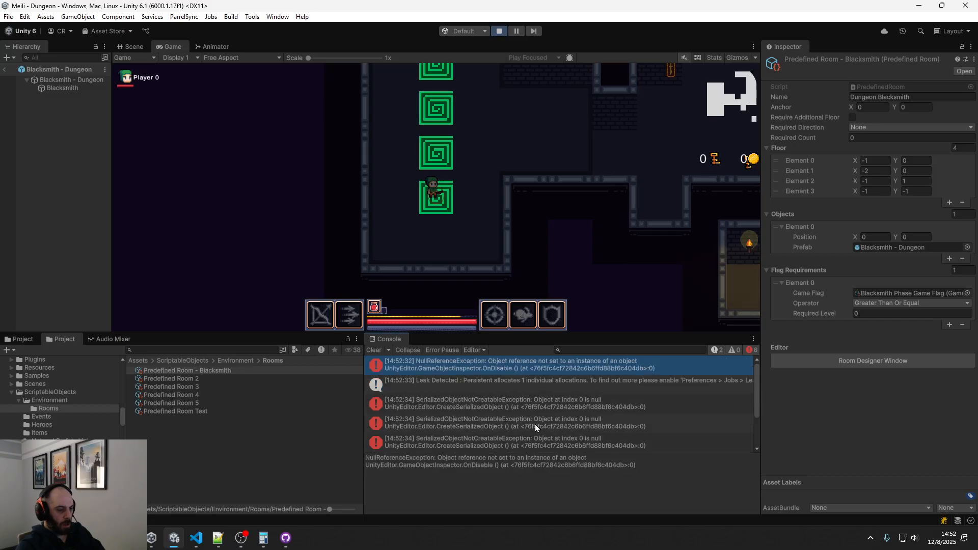
{"action": "key", "text": "Down"}
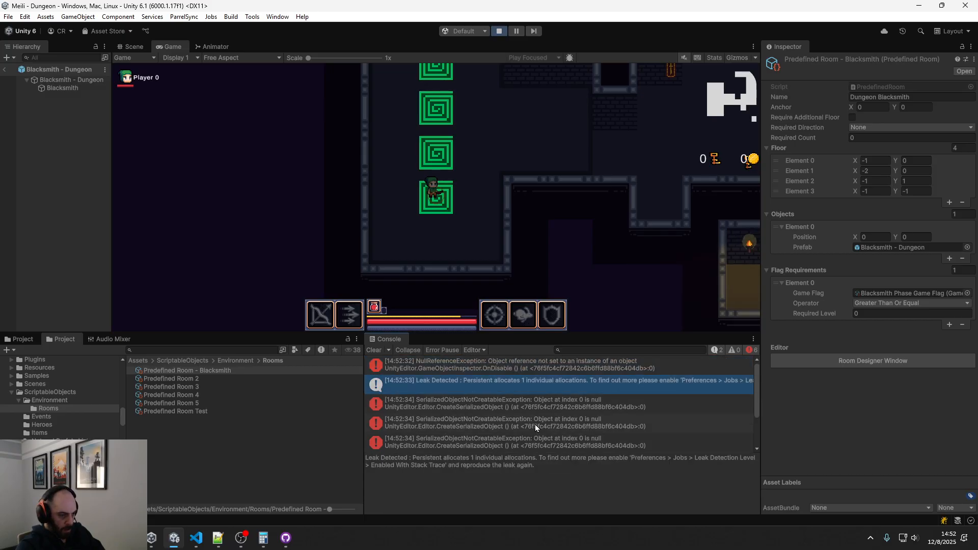
Examine each NullReferenceException and SerializedObjectNotCreatableException entry in the console, including its stack trace
{"action": "key", "text": "Up"}
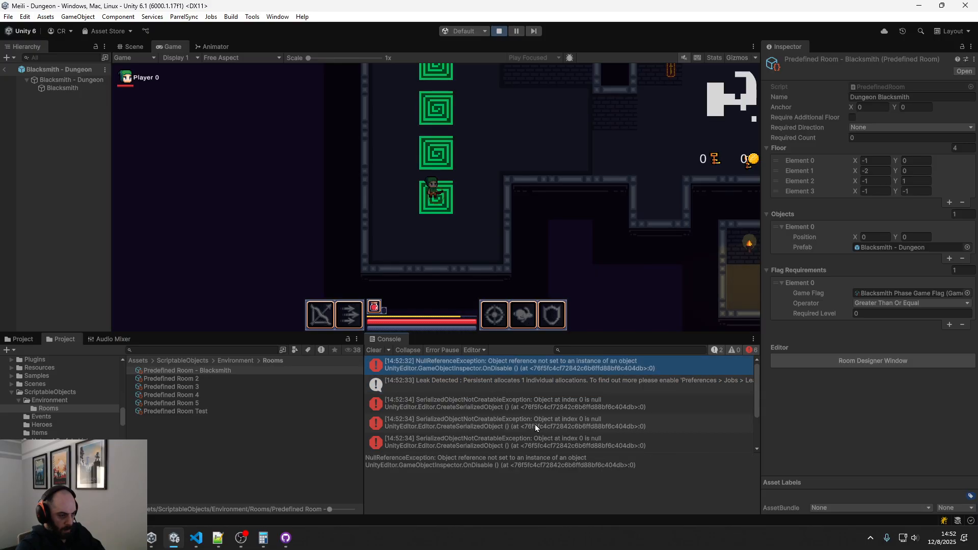
{"action": "left_click", "coordinate": [534, 367]}
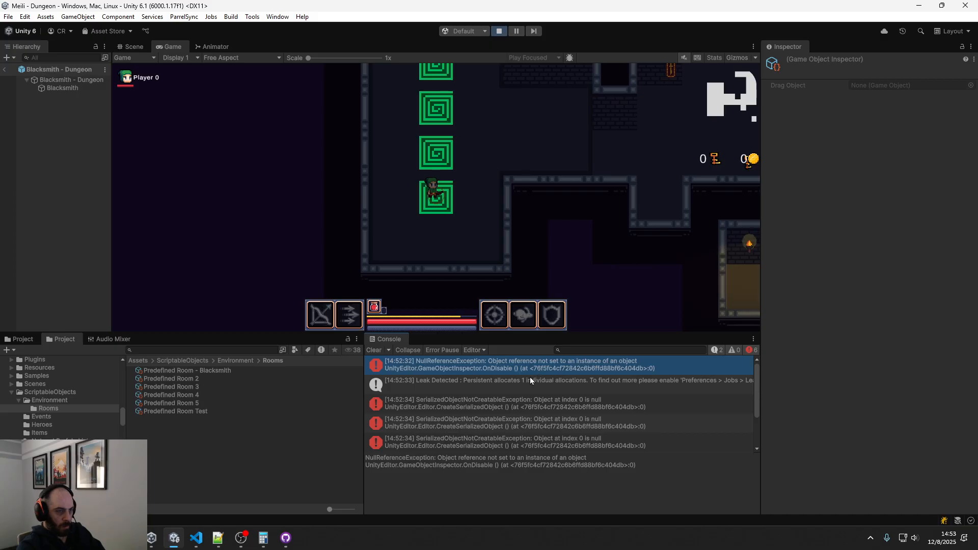
{"action": "left_click", "coordinate": [521, 409]}
{"action": "left_click", "coordinate": [521, 422]}
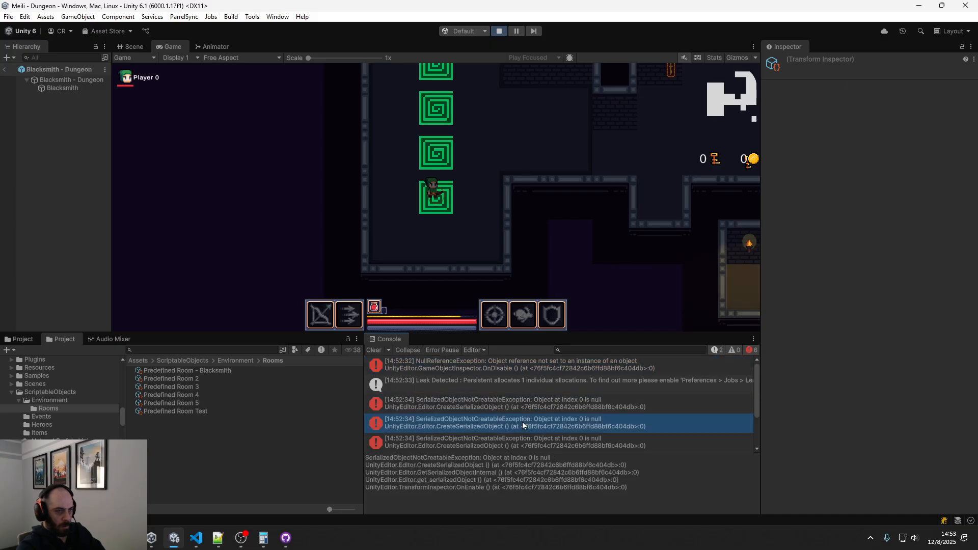
{"action": "scroll", "coordinate": [521, 418], "scroll_direction": "down", "scroll_amount": 3}
{"action": "left_click", "coordinate": [525, 380]}
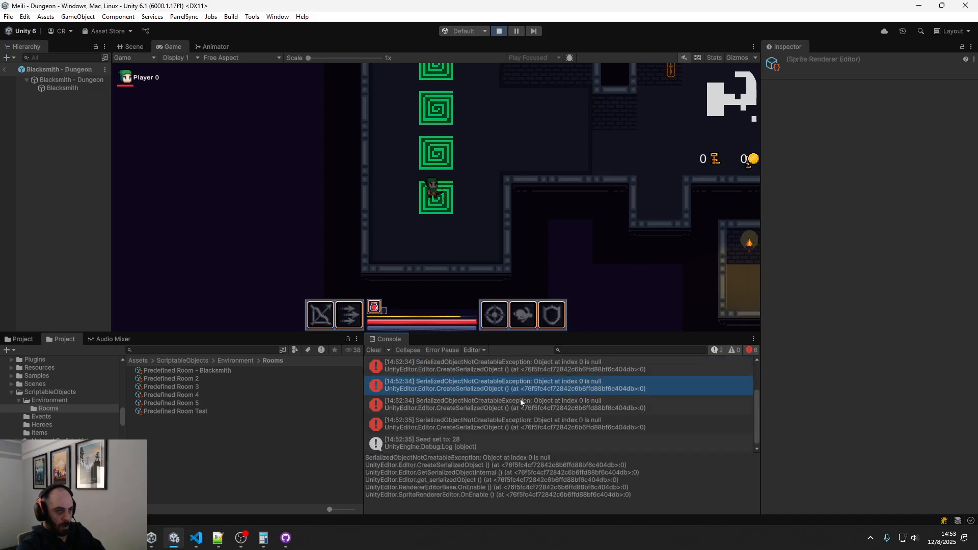
{"action": "left_click", "coordinate": [520, 404]}
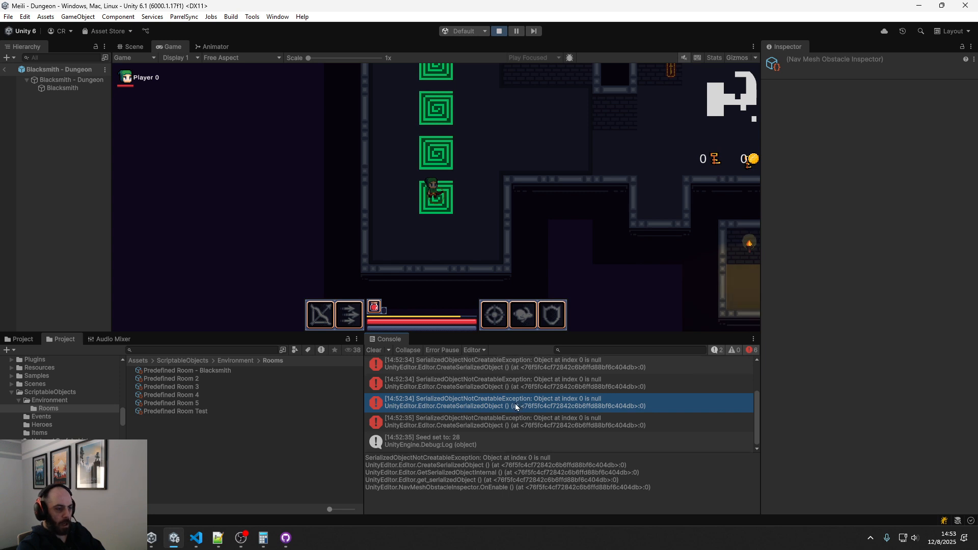
{"action": "left_click", "coordinate": [519, 421]}
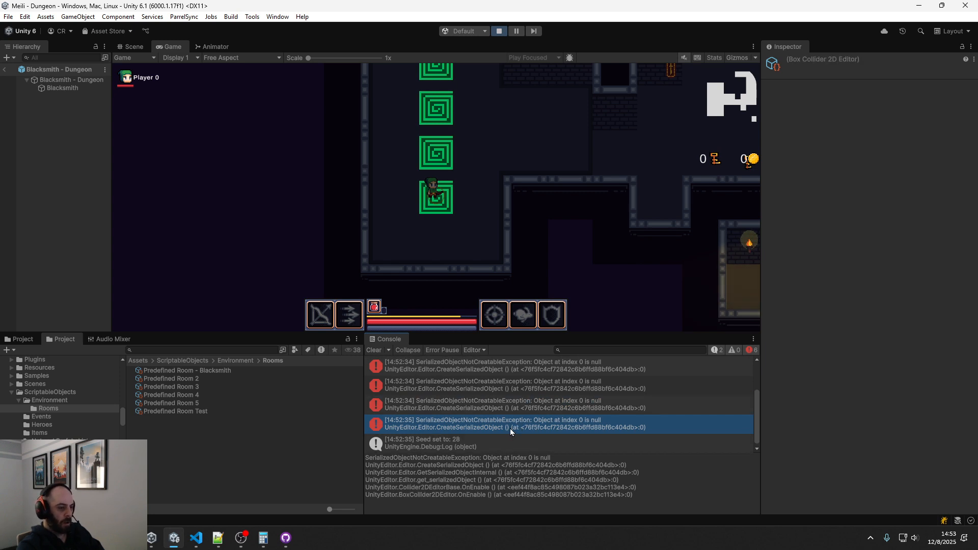
{"action": "left_click_drag", "start_coordinate": [507, 467], "coordinate": [538, 464]}
{"action": "left_click", "coordinate": [531, 468]}
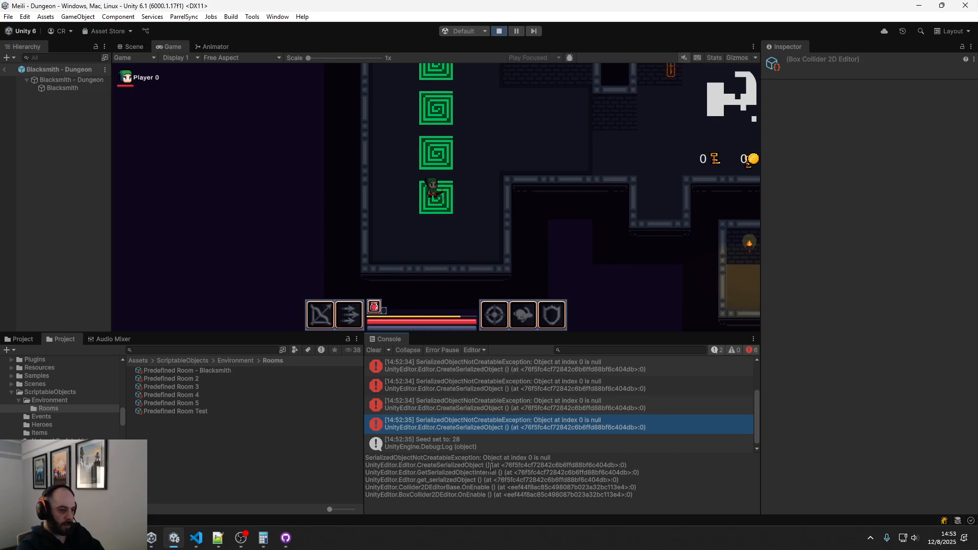
{"action": "scroll", "coordinate": [510, 392], "scroll_direction": "up", "scroll_amount": 3}
{"action": "left_click", "coordinate": [539, 364]}
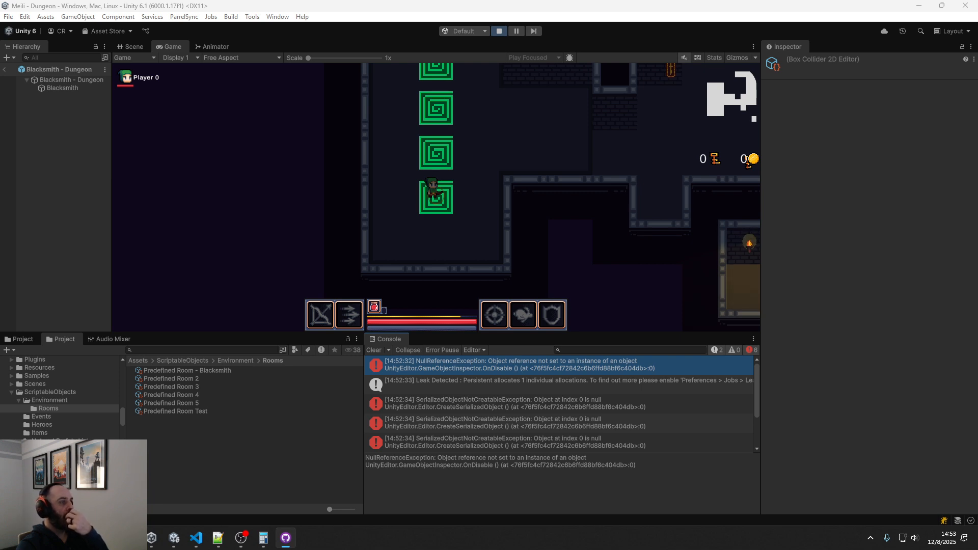
Exit the Blacksmith - Dungeon prefab, stop the running game and close the Unity editor
{"action": "left_click", "coordinate": [3, 71]}
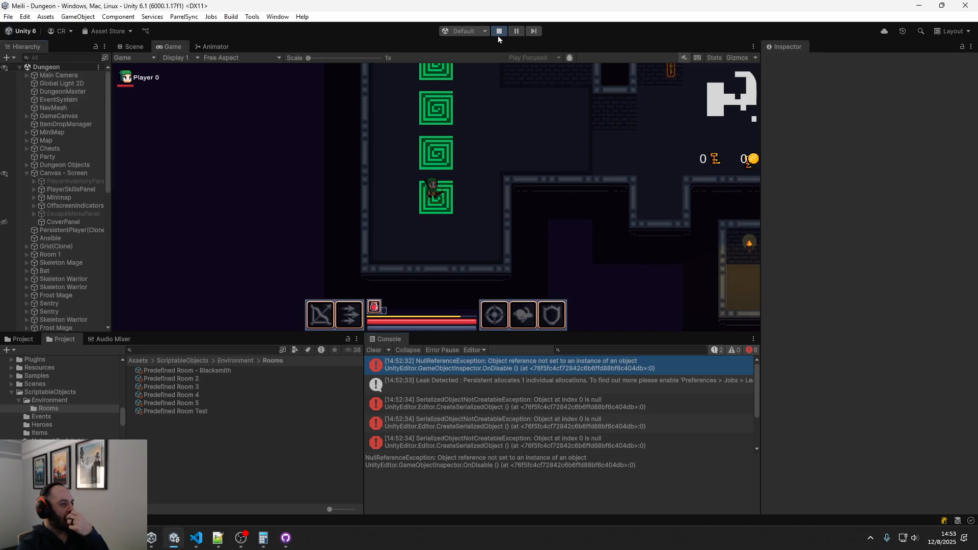
{"action": "left_click", "coordinate": [499, 31]}
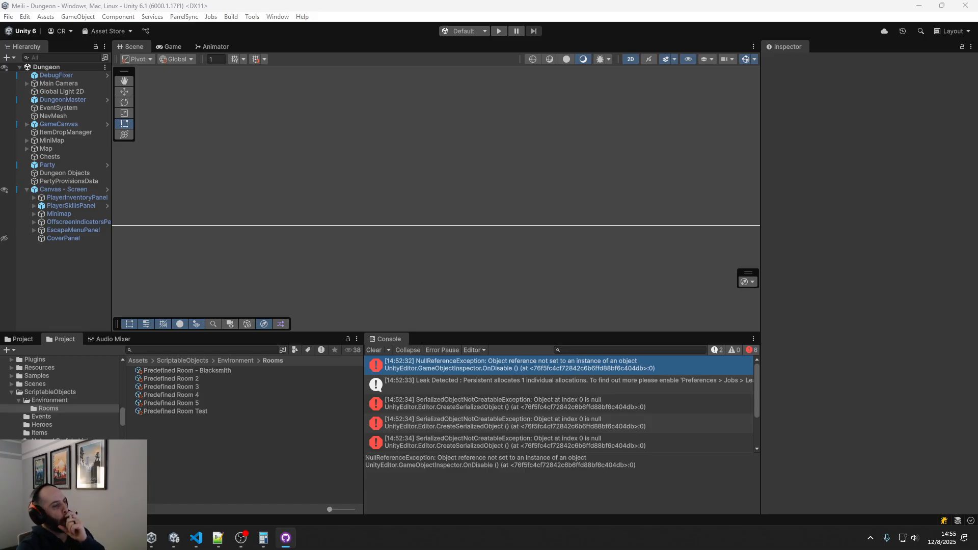
{"action": "left_click", "coordinate": [967, 5]}
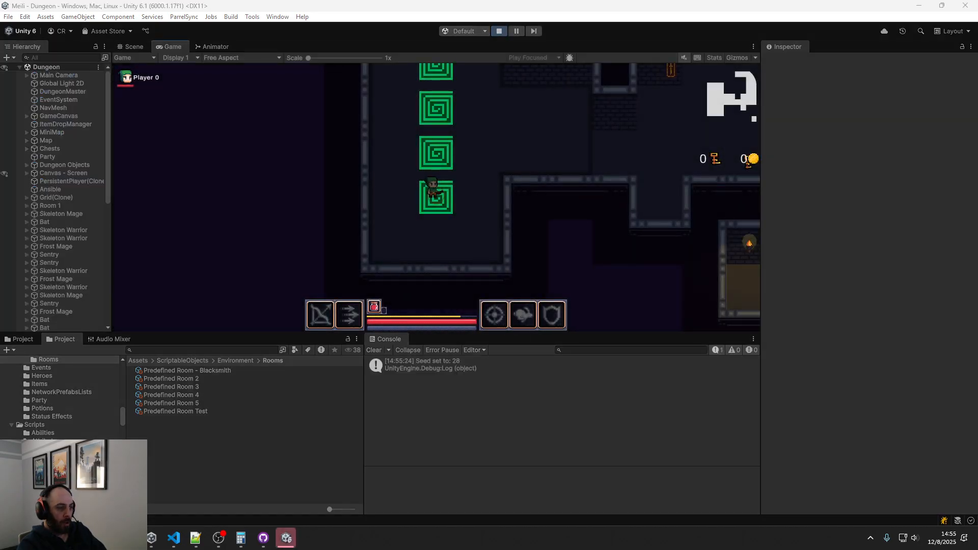
Walk the player character through the rooms around the starting area of the running dungeon and collect the dropped items
{"action": "left_click", "coordinate": [522, 164]}
{"action": "key", "text": "w"}
{"action": "key", "text": "d"}
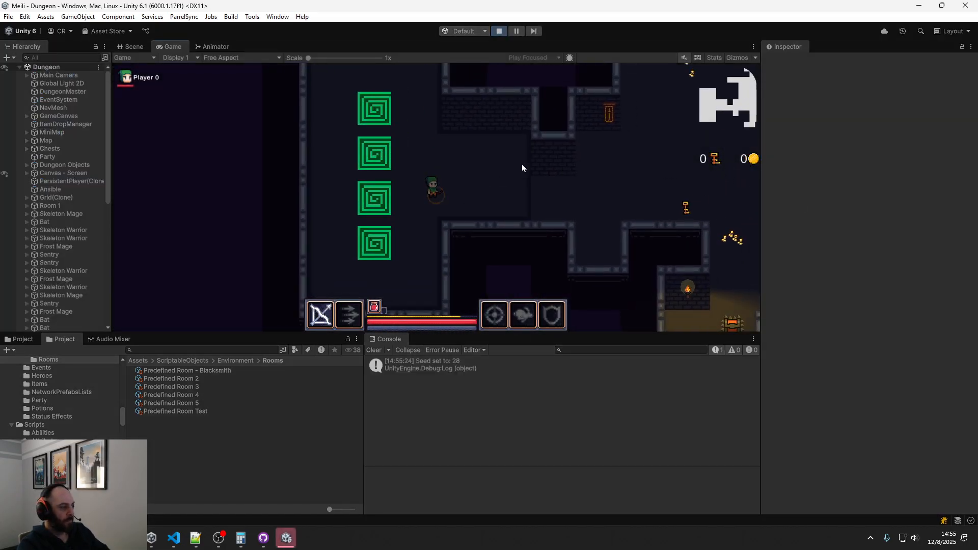
{"action": "key", "text": "d"}
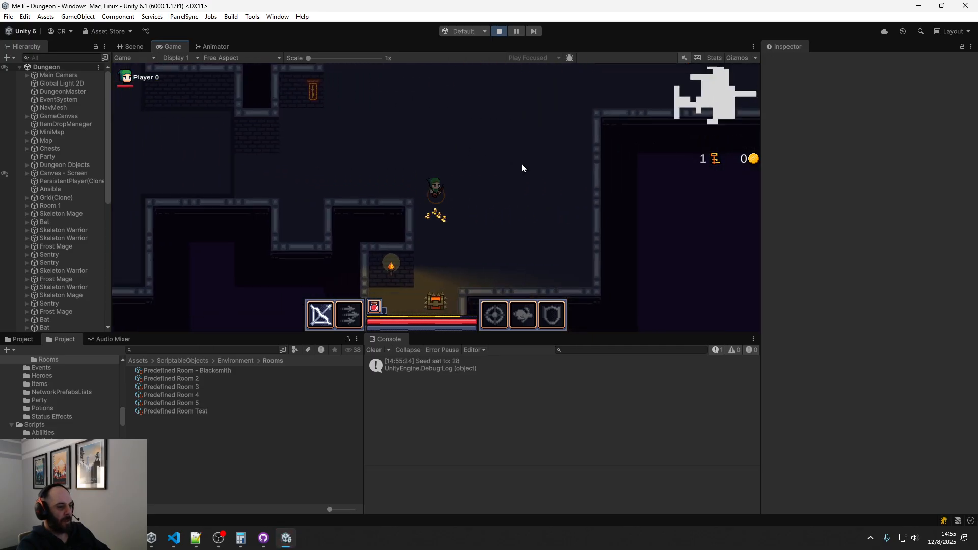
{"action": "key", "text": "s"}
{"action": "key", "text": "w"}
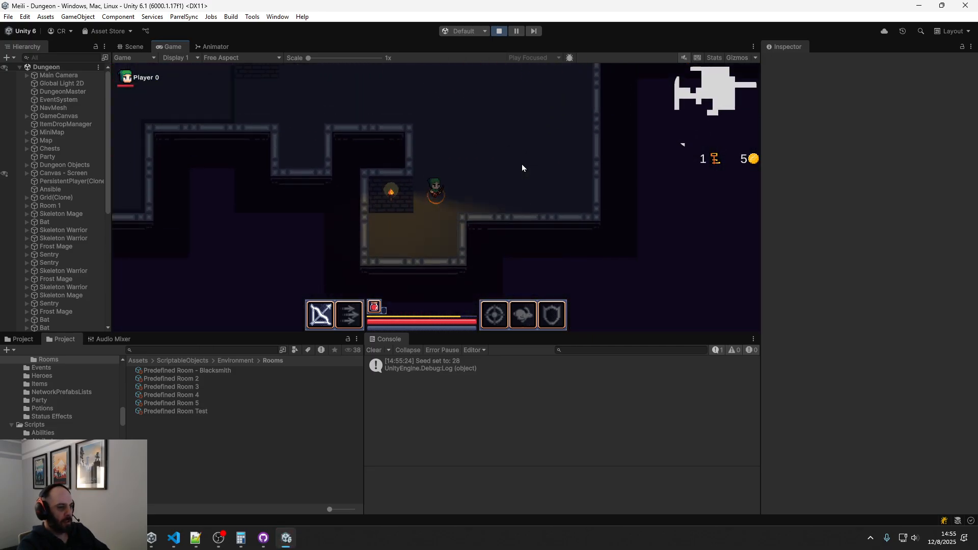
{"action": "key", "text": "a"}
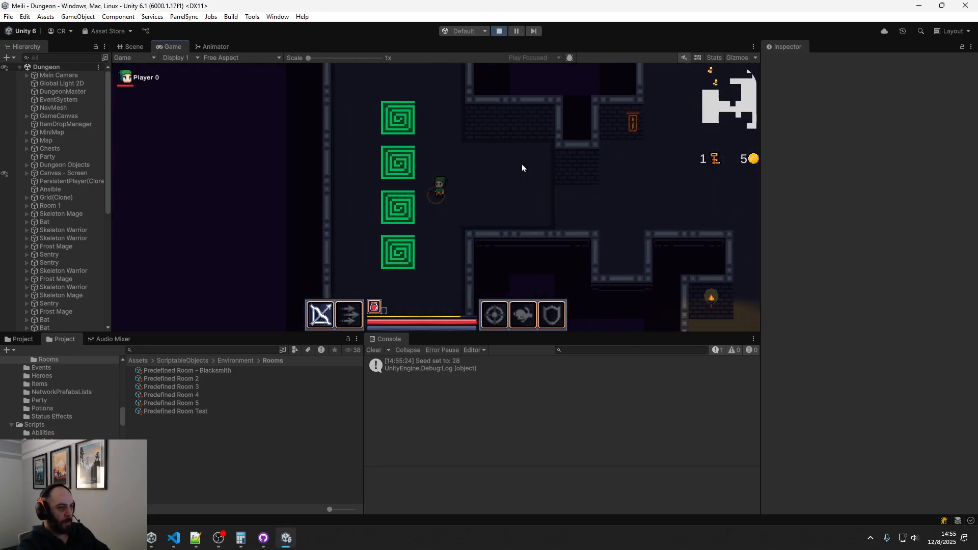
Survey the whole generated dungeon in the Scene view and stop the game
{"action": "left_click", "coordinate": [133, 46]}
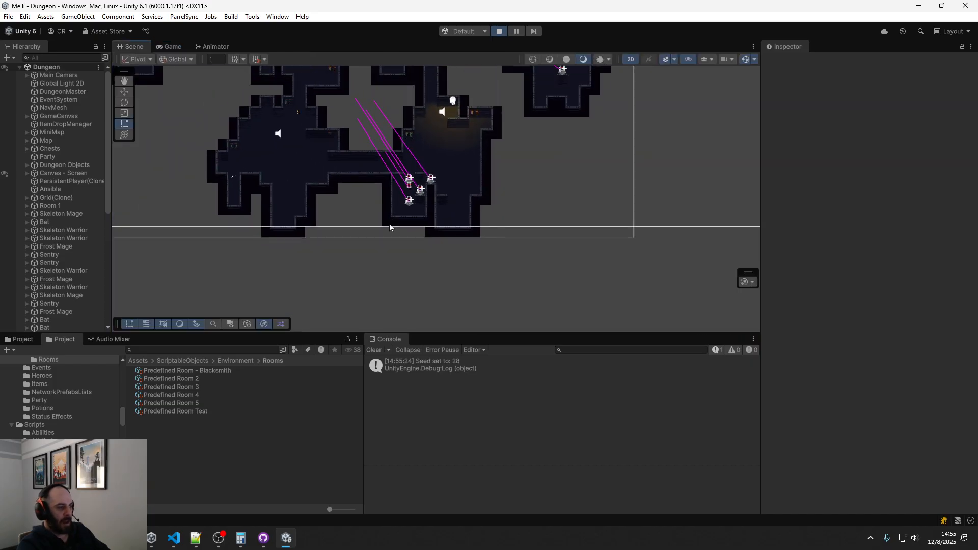
{"action": "scroll", "coordinate": [378, 211], "scroll_direction": "down", "scroll_amount": 10}
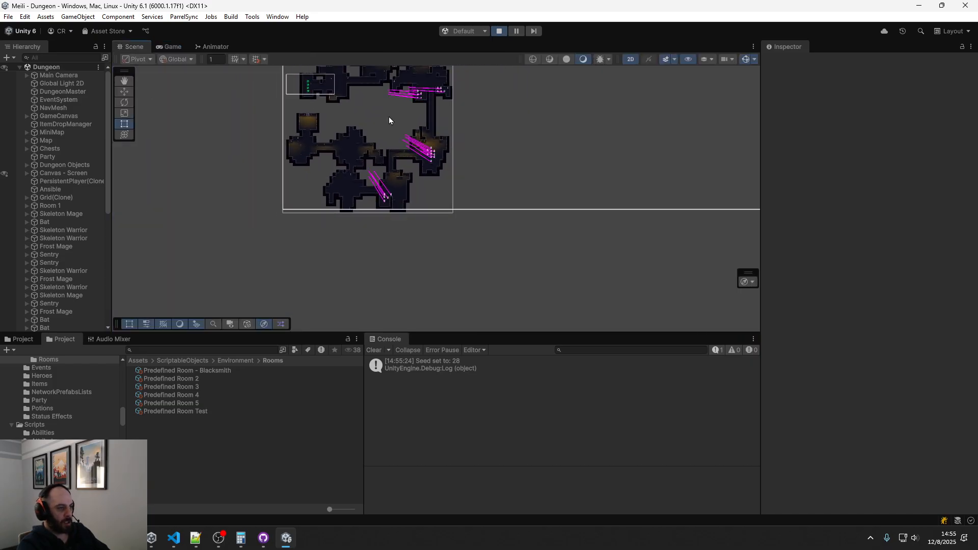
{"action": "middle_click_drag", "start_coordinate": [389, 120], "coordinate": [404, 197]}
{"action": "left_click", "coordinate": [500, 31]}
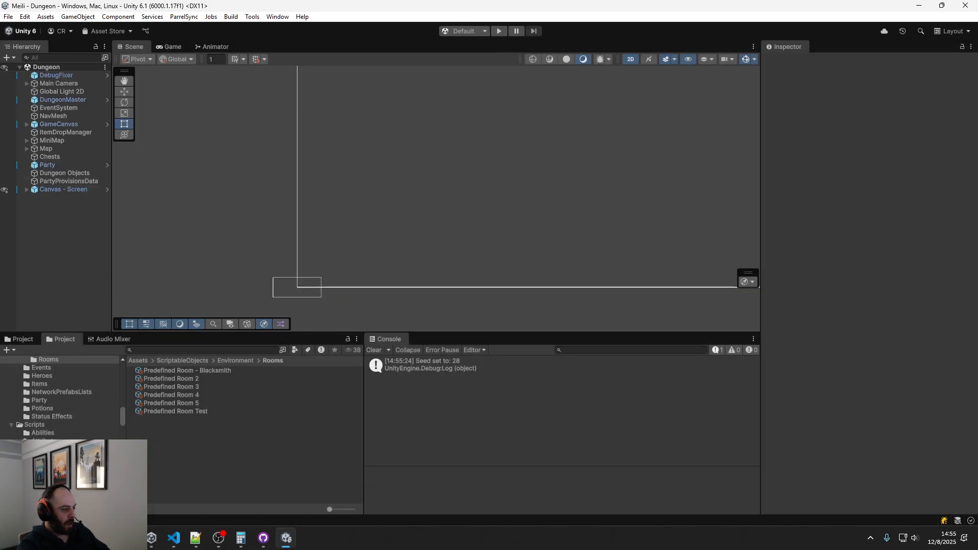
Add Predefined Room - Blacksmith to the predefined rooms of Haunted Dungeon Rooms and set the extra room count's min and max to 2
{"action": "scroll", "coordinate": [61, 397], "scroll_direction": "up", "scroll_amount": 5}
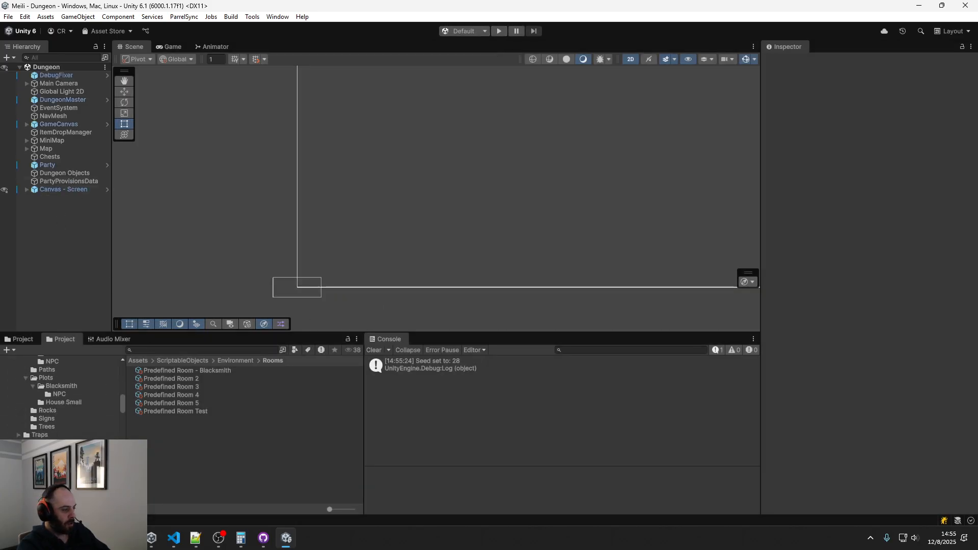
{"action": "left_click", "coordinate": [179, 387]}
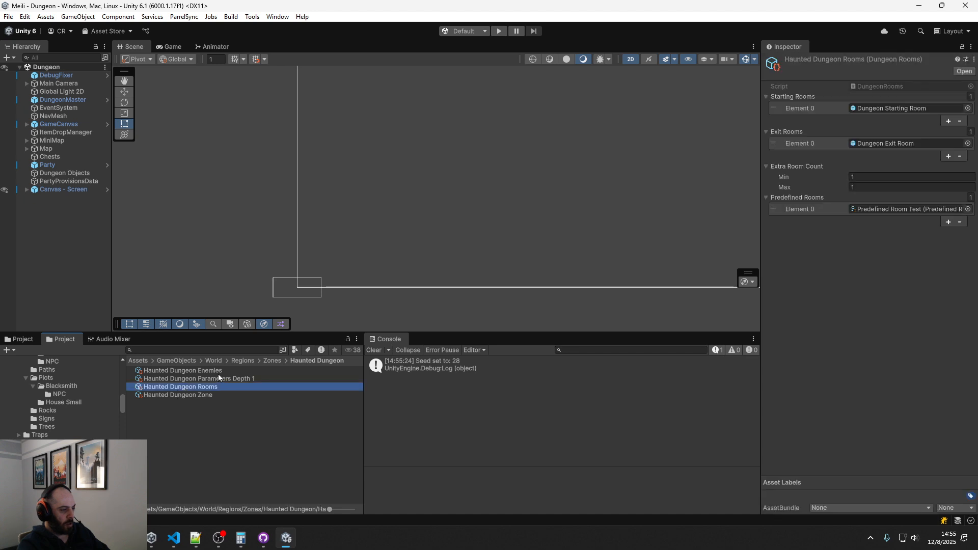
{"action": "left_click", "coordinate": [210, 395]}
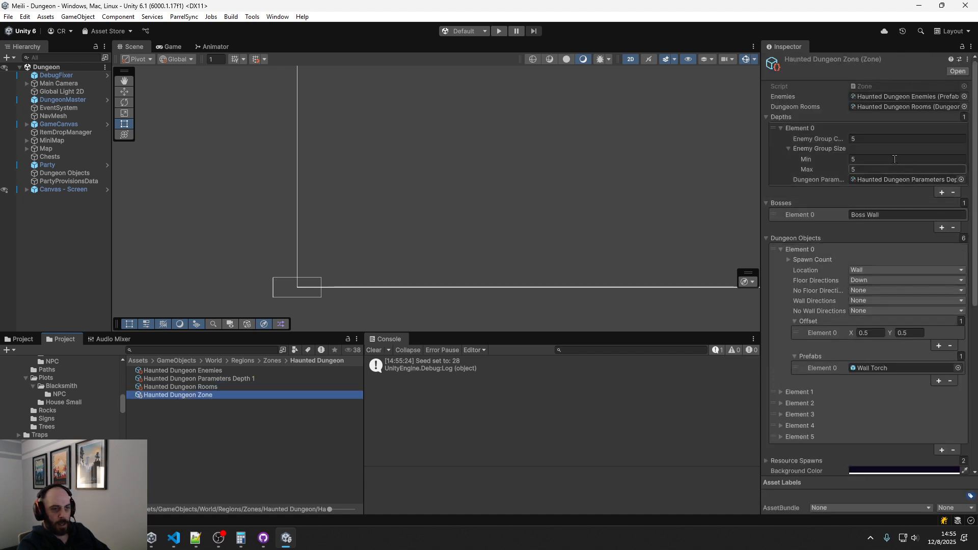
{"action": "double_click", "coordinate": [878, 106]}
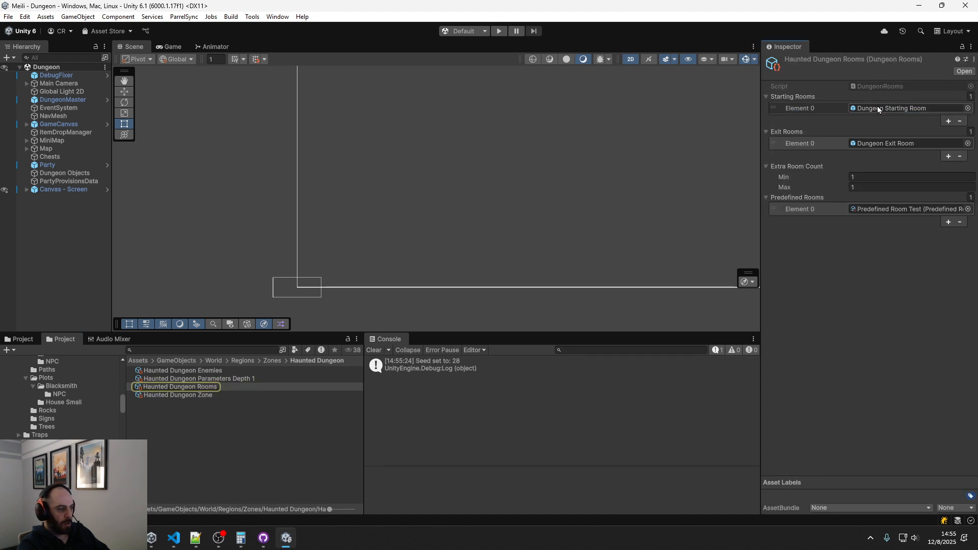
{"action": "left_click", "coordinate": [948, 222]}
{"action": "left_click", "coordinate": [968, 220]}
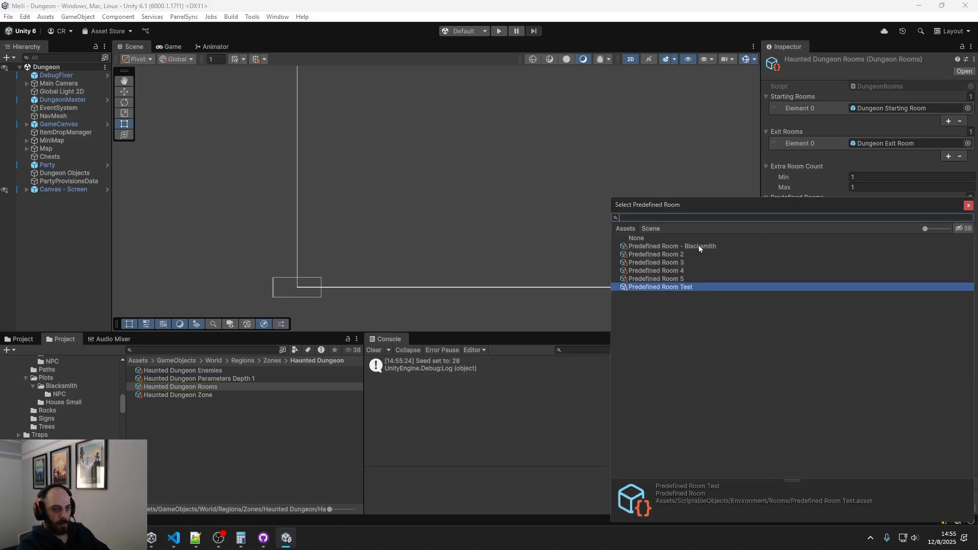
{"action": "double_click", "coordinate": [699, 246]}
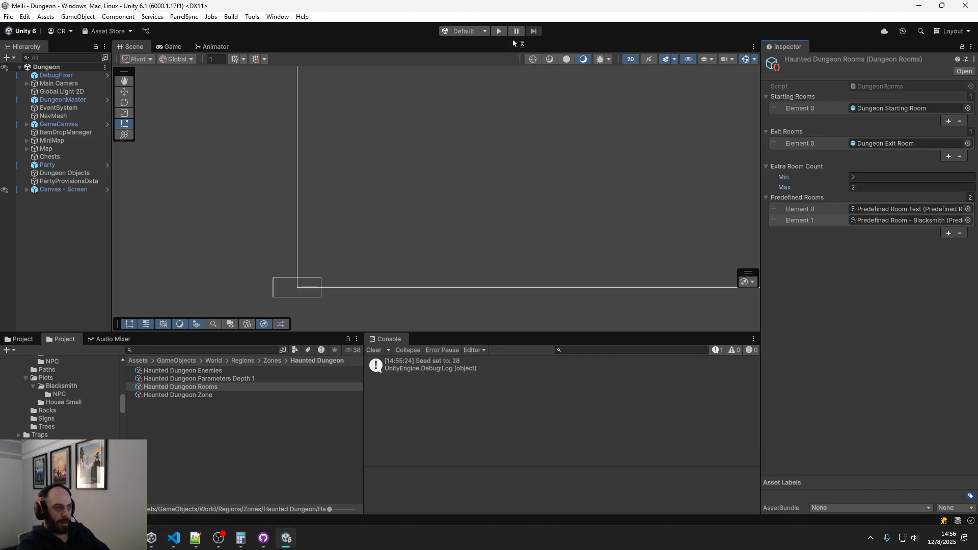
Run the game and look through the generated dungeon layout in the Scene view for the Blacksmith room
{"action": "key", "text": "ctrl+p"}
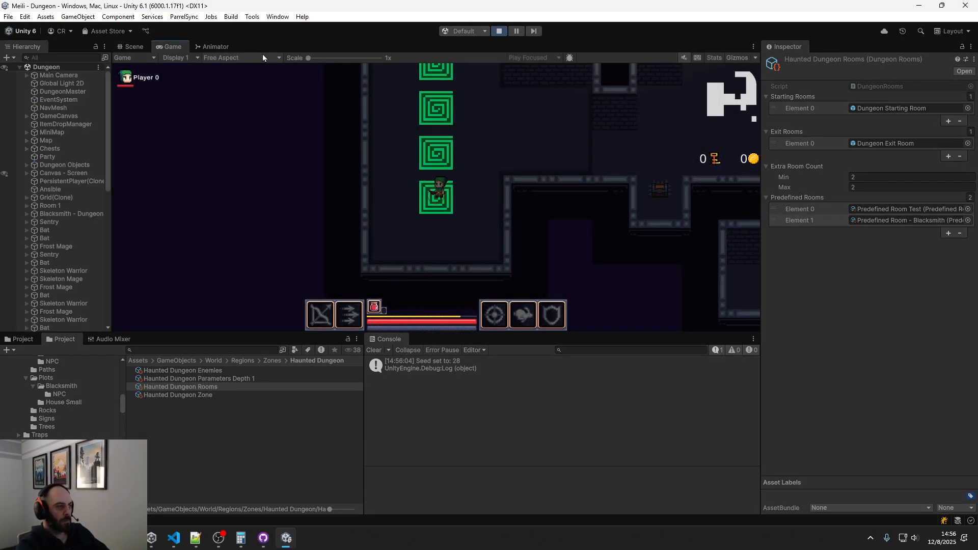
{"action": "left_click", "coordinate": [142, 47]}
{"action": "scroll", "coordinate": [331, 241], "scroll_direction": "up", "scroll_amount": 3}
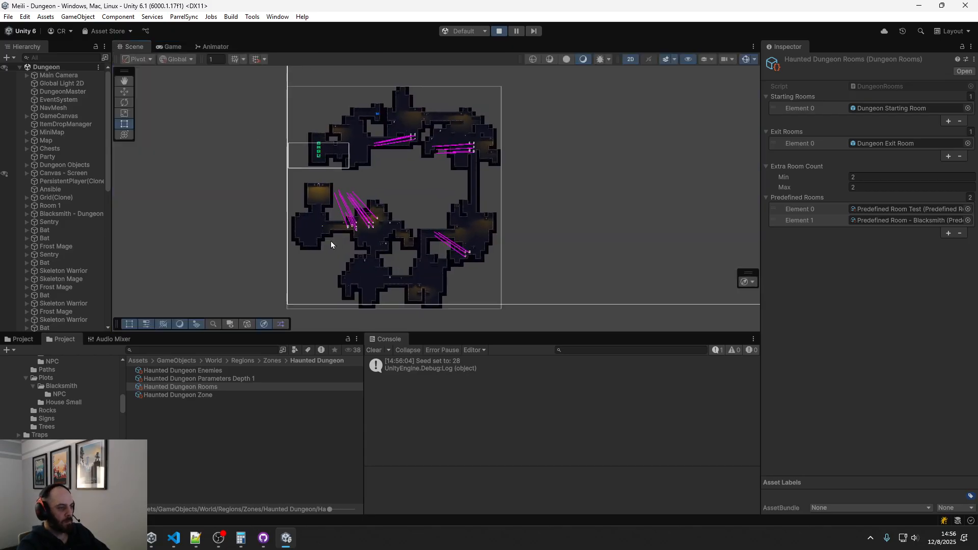
{"action": "middle_click_drag", "start_coordinate": [413, 163], "coordinate": [399, 144]}
{"action": "scroll", "coordinate": [426, 203], "scroll_direction": "up", "scroll_amount": 2}
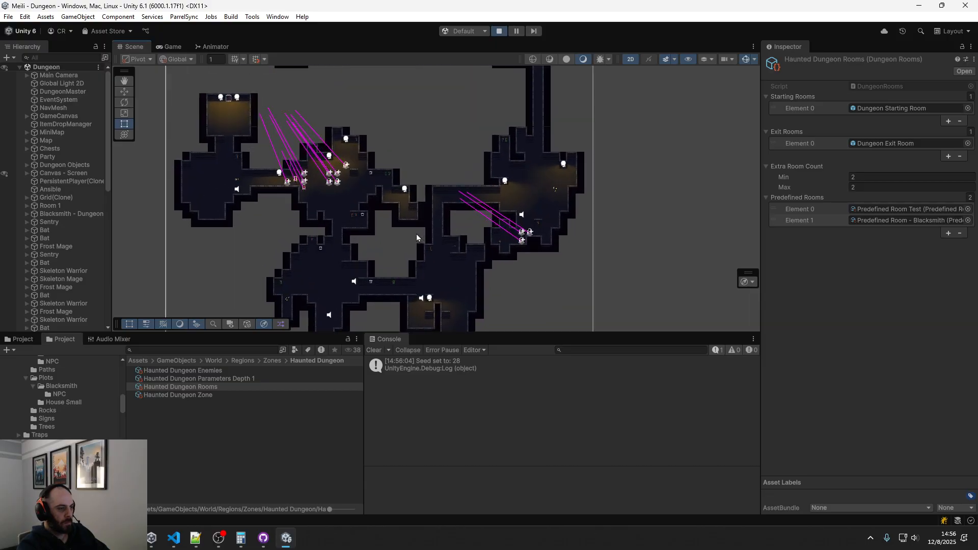
{"action": "middle_click_drag", "start_coordinate": [372, 250], "coordinate": [538, 311]}
{"action": "scroll", "coordinate": [427, 192], "scroll_direction": "up", "scroll_amount": 5}
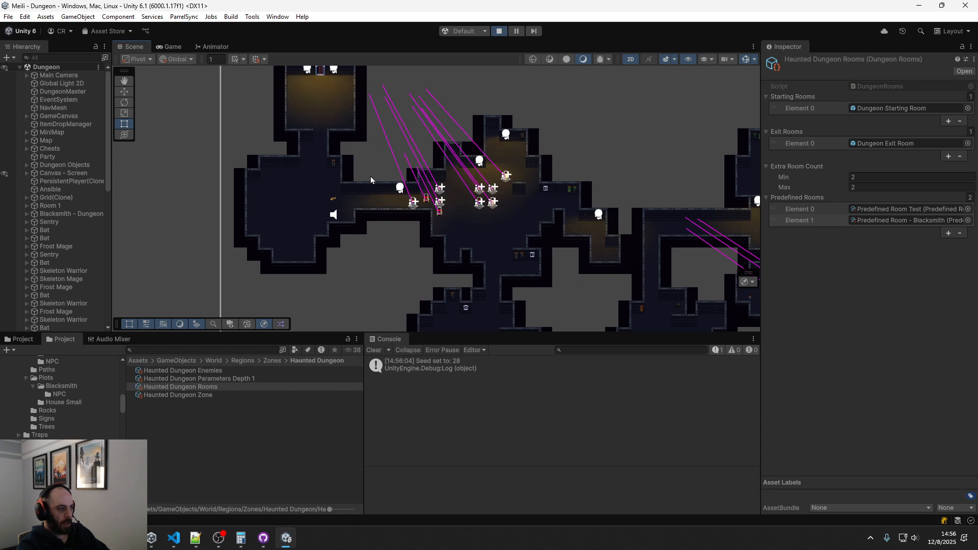
{"action": "middle_click_drag", "start_coordinate": [371, 176], "coordinate": [292, 249]}
{"action": "middle_click_drag", "start_coordinate": [511, 220], "coordinate": [306, 99]}
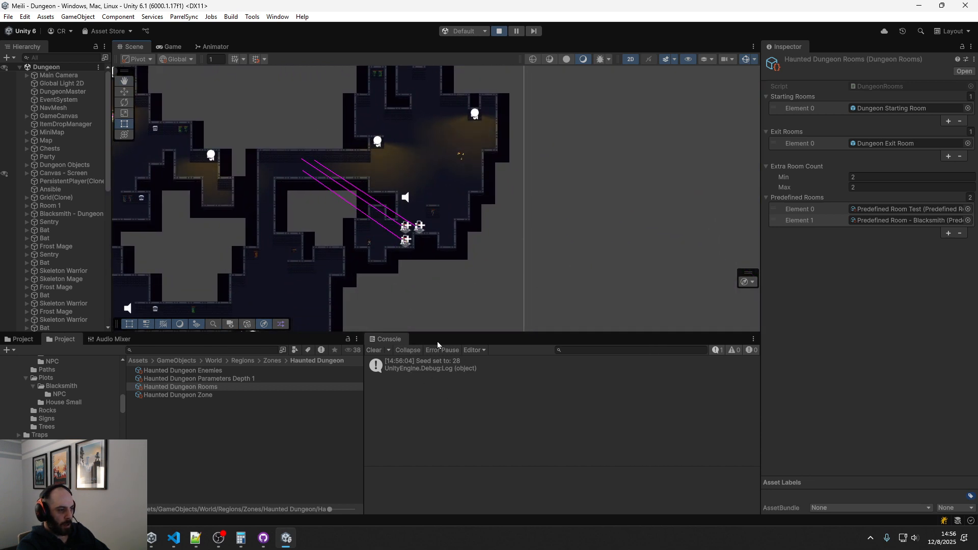
Inspect the Blacksmith character's placement in the generated dungeon up close and stop the game
{"action": "scroll", "coordinate": [371, 258], "scroll_direction": "up", "scroll_amount": 10}
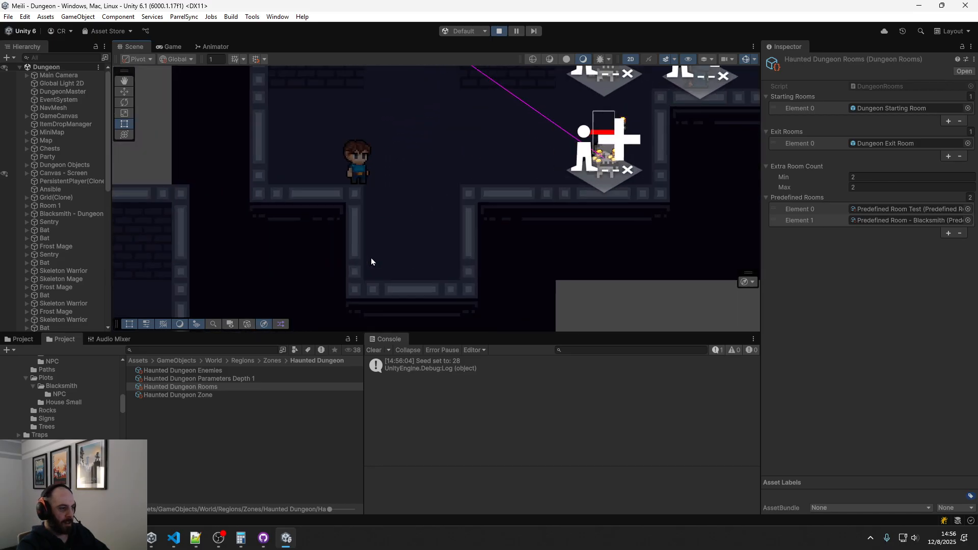
{"action": "scroll", "coordinate": [371, 257], "scroll_direction": "up", "scroll_amount": 4}
{"action": "middle_click_drag", "start_coordinate": [389, 202], "coordinate": [375, 308]}
{"action": "scroll", "coordinate": [403, 253], "scroll_direction": "down", "scroll_amount": 5}
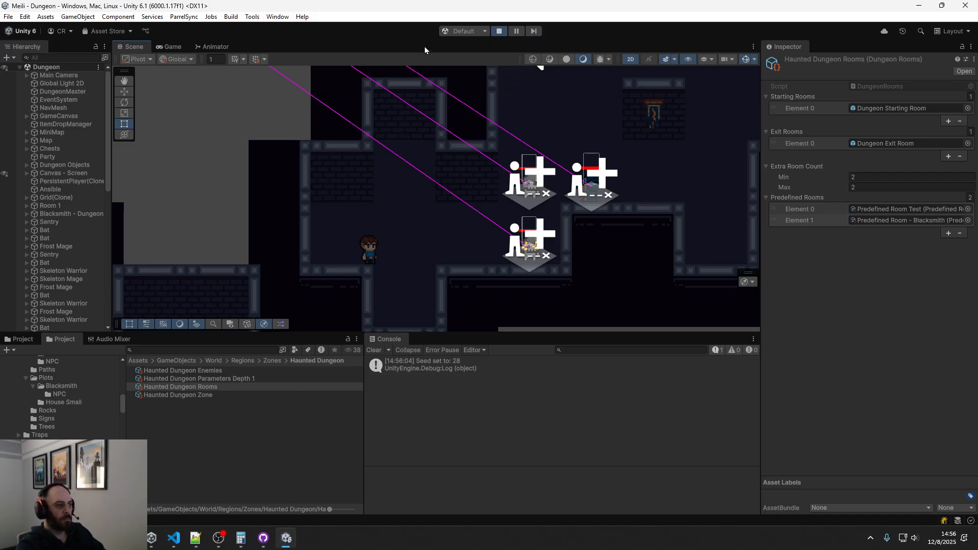
{"action": "left_click", "coordinate": [500, 32]}
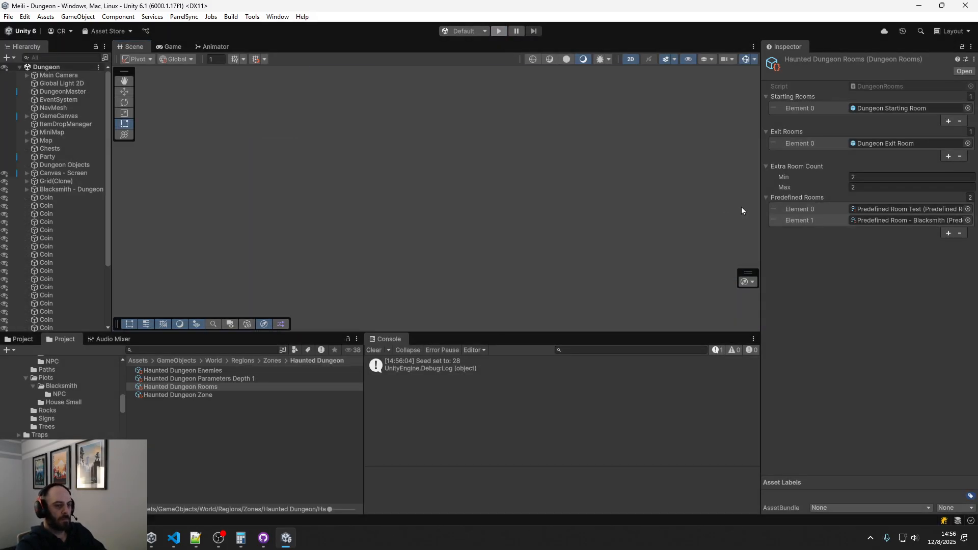
Open the Blacksmith - Dungeon prefab referenced in the objects of Predefined Room - Blacksmith
{"action": "left_click", "coordinate": [881, 218]}
{"action": "double_click", "coordinate": [882, 220]}
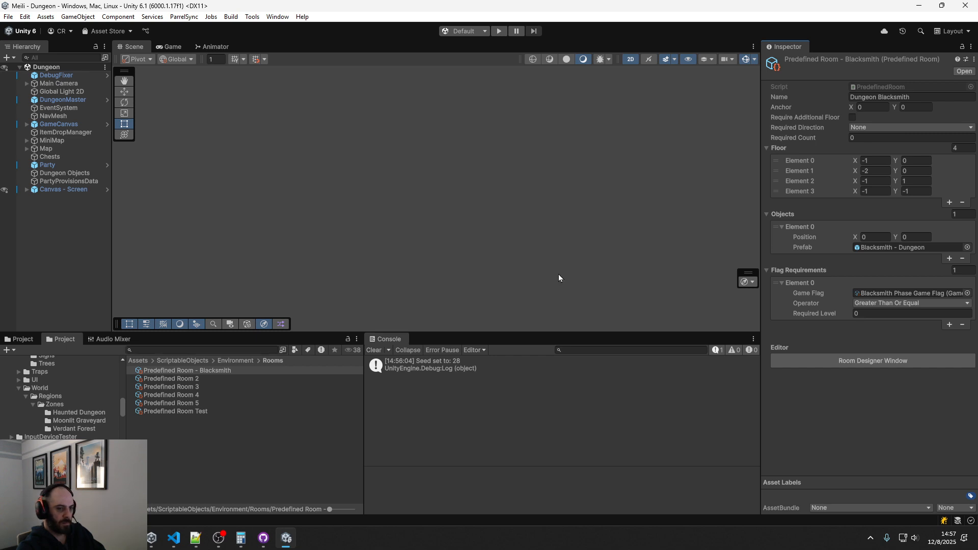
{"action": "double_click", "coordinate": [909, 247]}
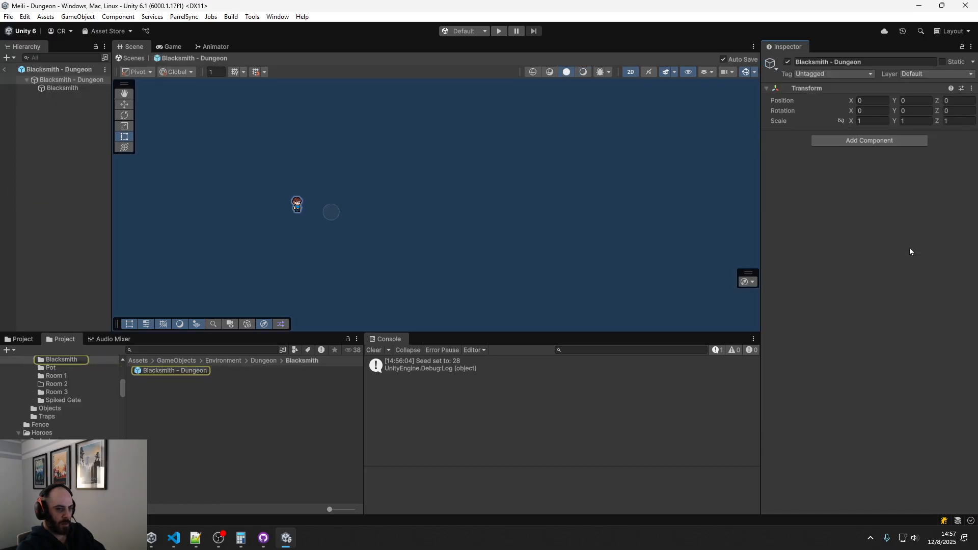
Set the Blacksmith child object's position to X -1.5 and Y 0.5 in the prefab
{"action": "left_click", "coordinate": [84, 89]}
{"action": "left_click", "coordinate": [905, 101]}
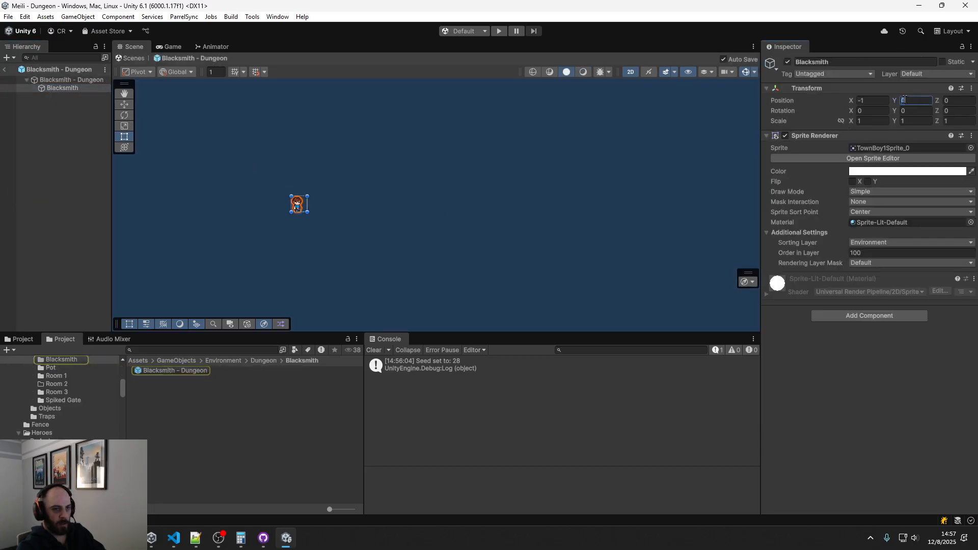
{"action": "left_click", "coordinate": [882, 101]}
{"action": "type", "text": ".5"}
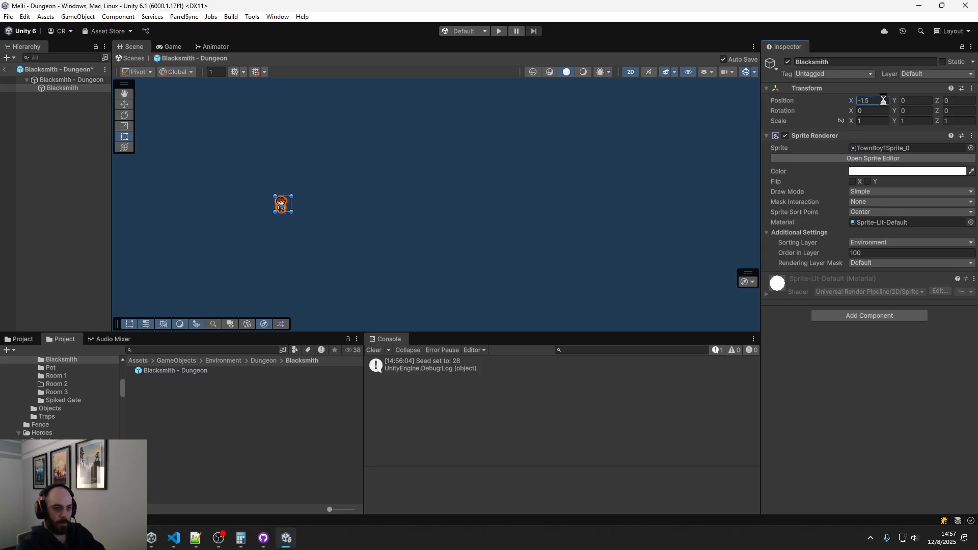
{"action": "key", "text": "Tab"}
{"action": "key", "text": "BackSpace"}
{"action": "type", "text": "0.5"}
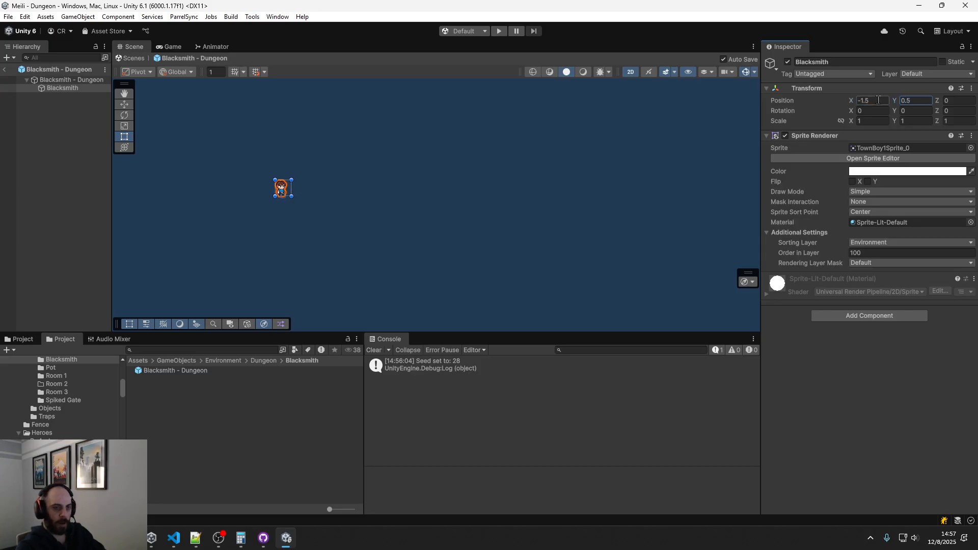
Run the game, exit prefab editing and inspect the Blacksmith's placement in the generated dungeon in the Scene view
{"action": "left_click", "coordinate": [503, 31]}
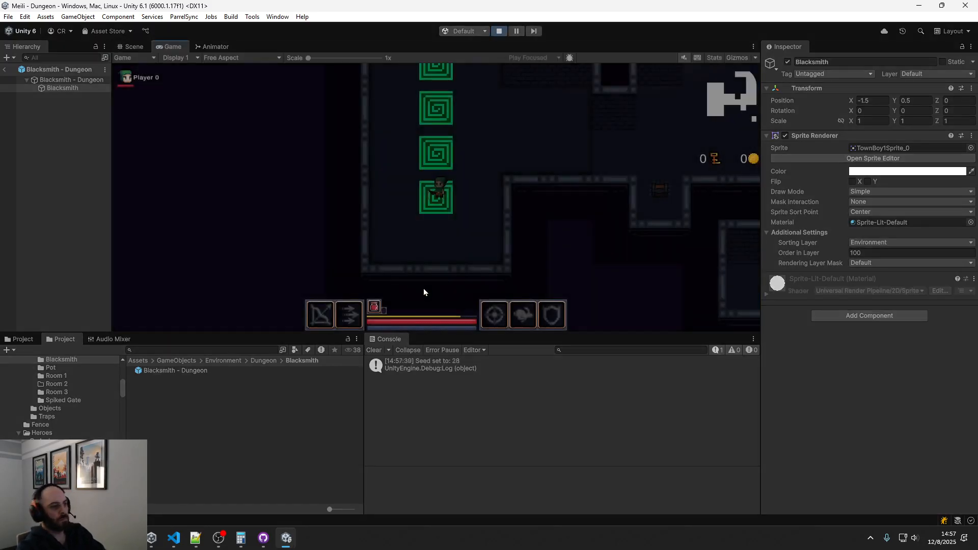
{"action": "left_click", "coordinate": [130, 47]}
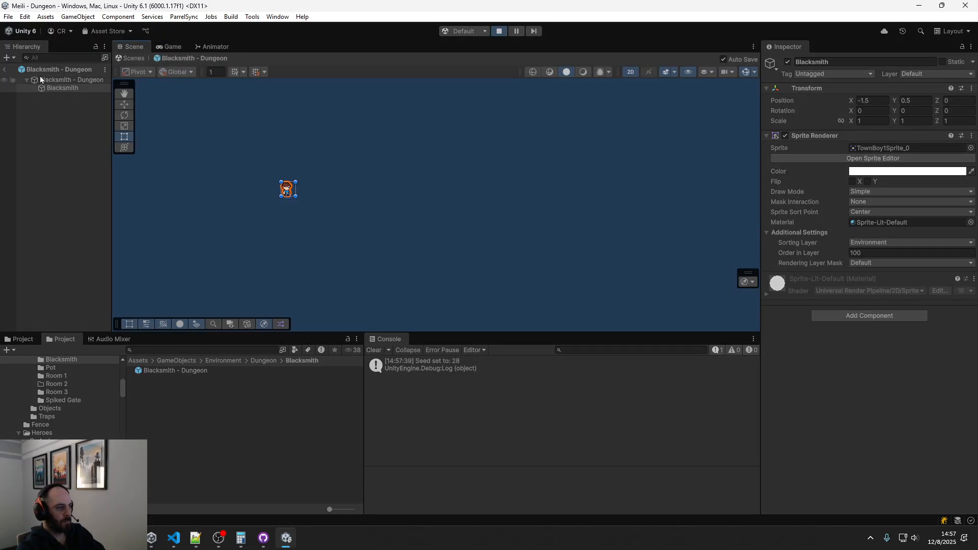
{"action": "left_click", "coordinate": [4, 69]}
{"action": "scroll", "coordinate": [351, 245], "scroll_direction": "up", "scroll_amount": 3}
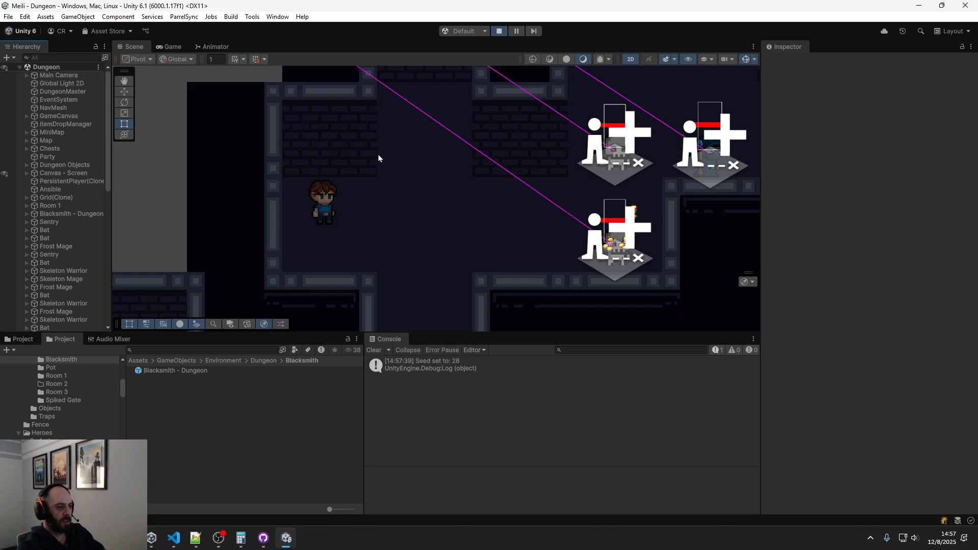
{"action": "scroll", "coordinate": [403, 198], "scroll_direction": "down", "scroll_amount": 6}
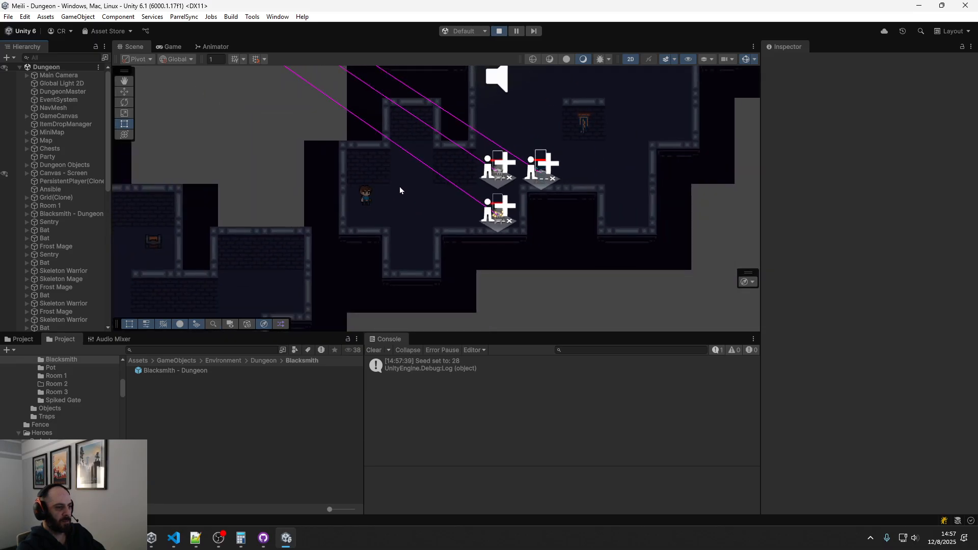
{"action": "scroll", "coordinate": [399, 186], "scroll_direction": "down", "scroll_amount": 5}
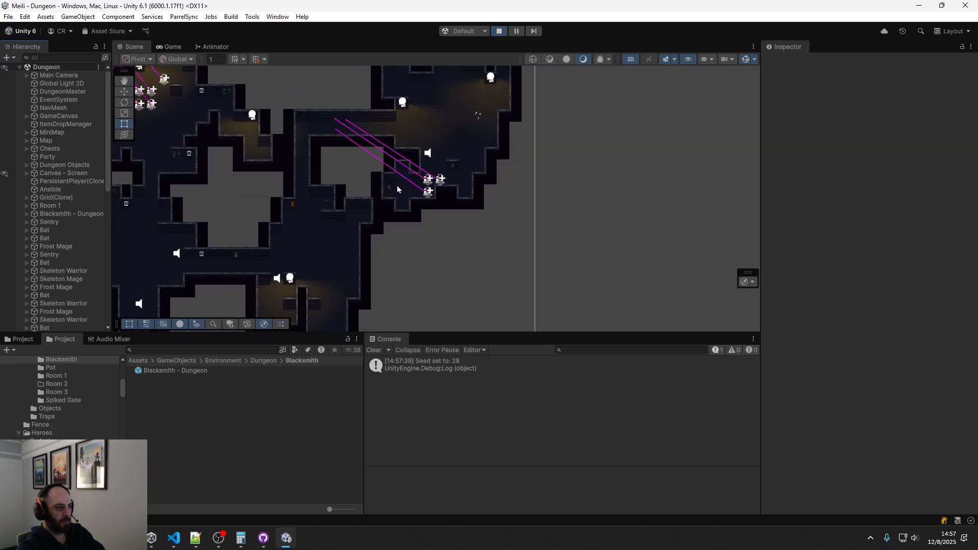
Survey the rest of the generated dungeon, examine the Blacksmith's room again up close and stop the game
{"action": "middle_click_drag", "start_coordinate": [258, 161], "coordinate": [439, 231]}
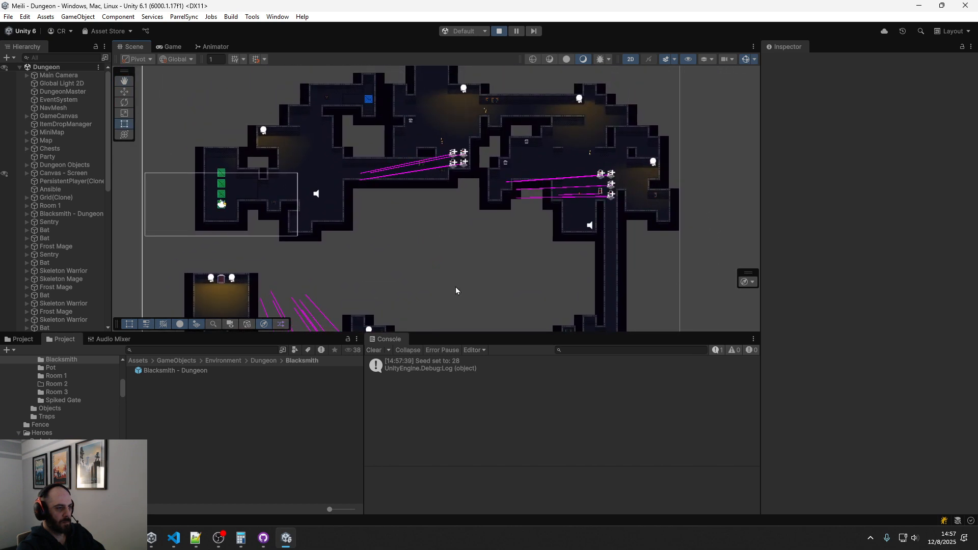
{"action": "middle_click_drag", "start_coordinate": [456, 288], "coordinate": [377, 114]}
{"action": "middle_click_drag", "start_coordinate": [413, 205], "coordinate": [383, 78]}
{"action": "scroll", "coordinate": [443, 144], "scroll_direction": "up", "scroll_amount": 8}
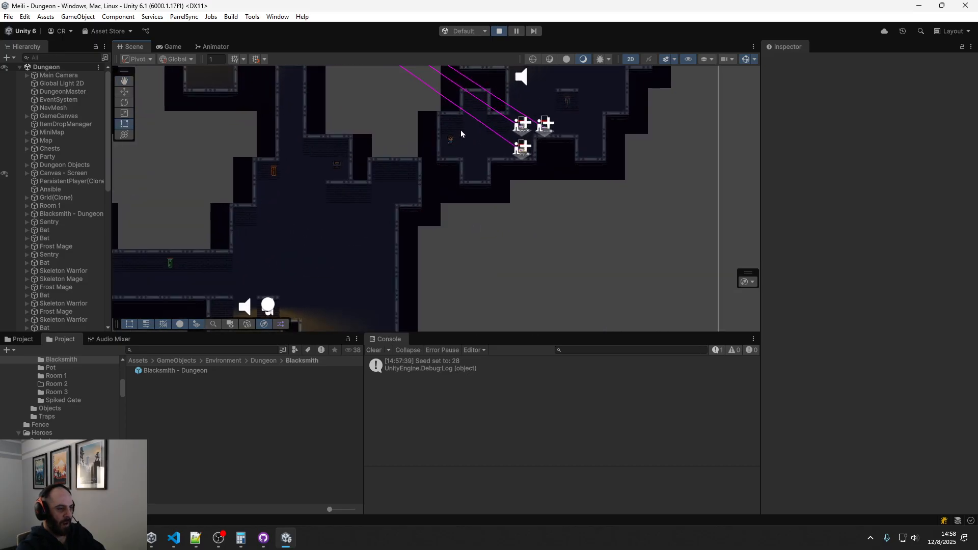
{"action": "scroll", "coordinate": [461, 133], "scroll_direction": "up", "scroll_amount": 10}
{"action": "middle_click_drag", "start_coordinate": [482, 143], "coordinate": [439, 221]}
{"action": "scroll", "coordinate": [440, 221], "scroll_direction": "down", "scroll_amount": 3}
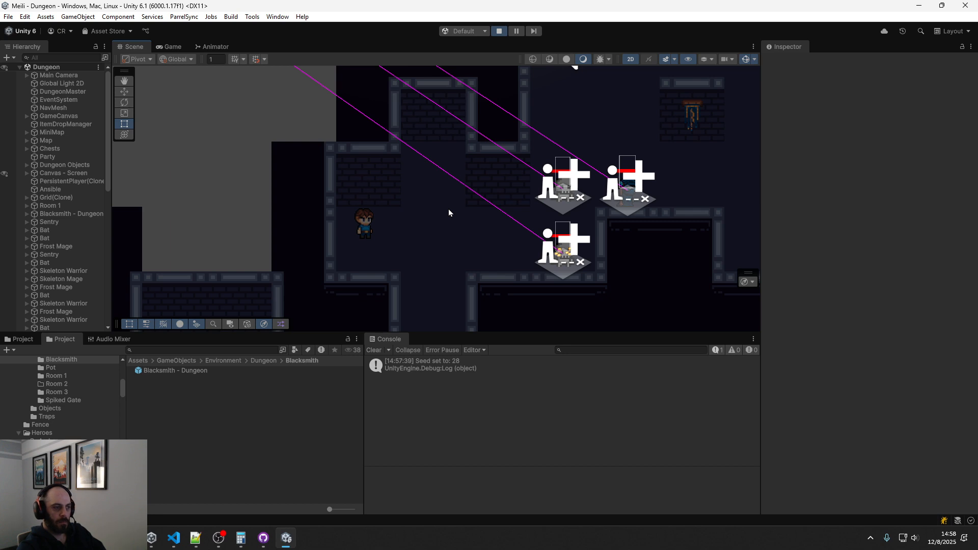
{"action": "left_click", "coordinate": [498, 32]}
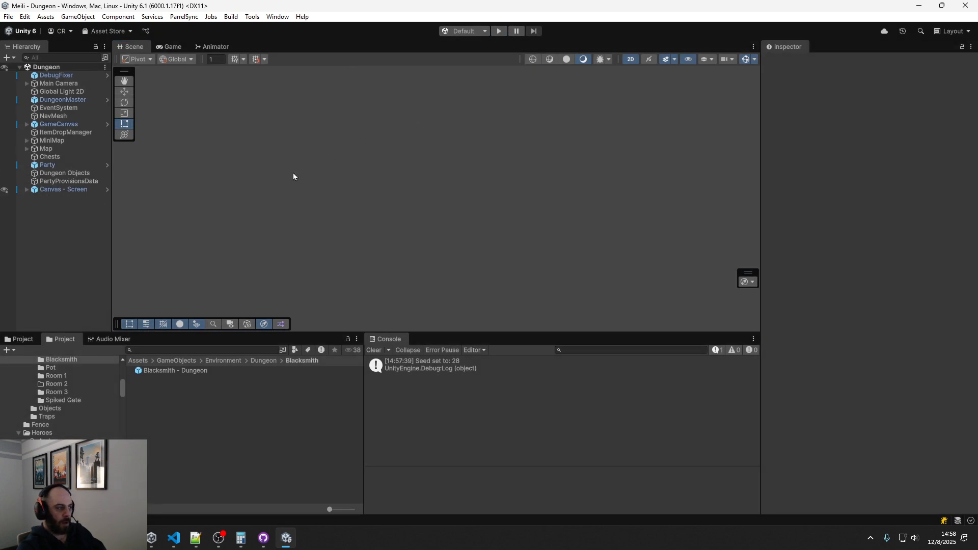